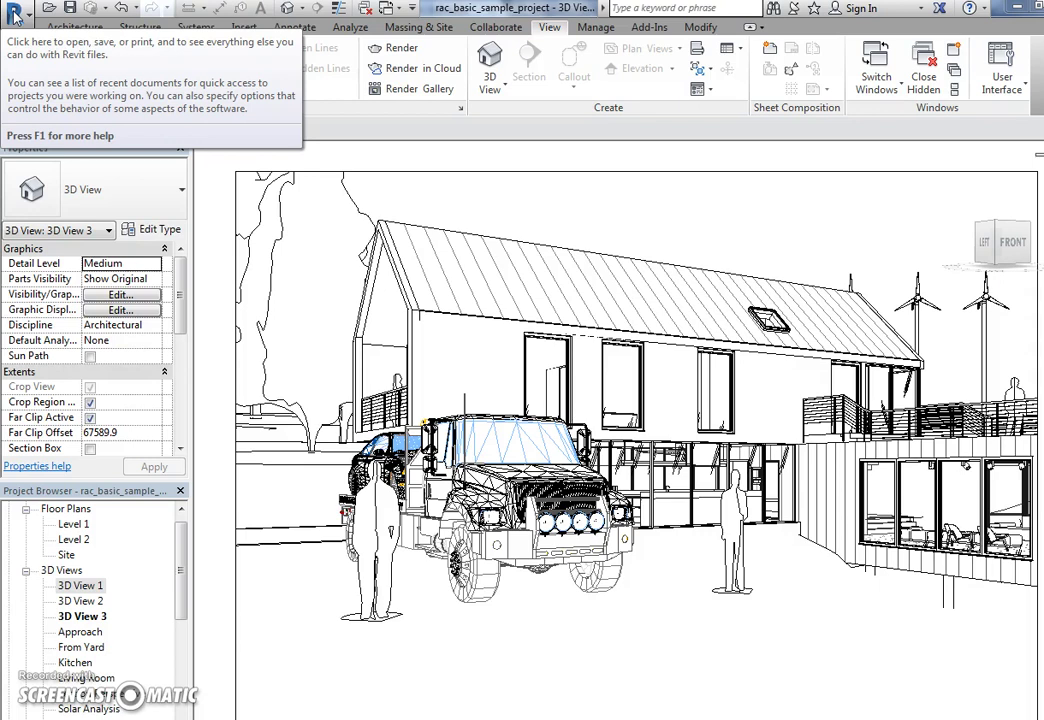
Create a new project from the Residential-Default template in the US Imperial folder.
{"action": "left_click", "coordinate": [16, 17]}
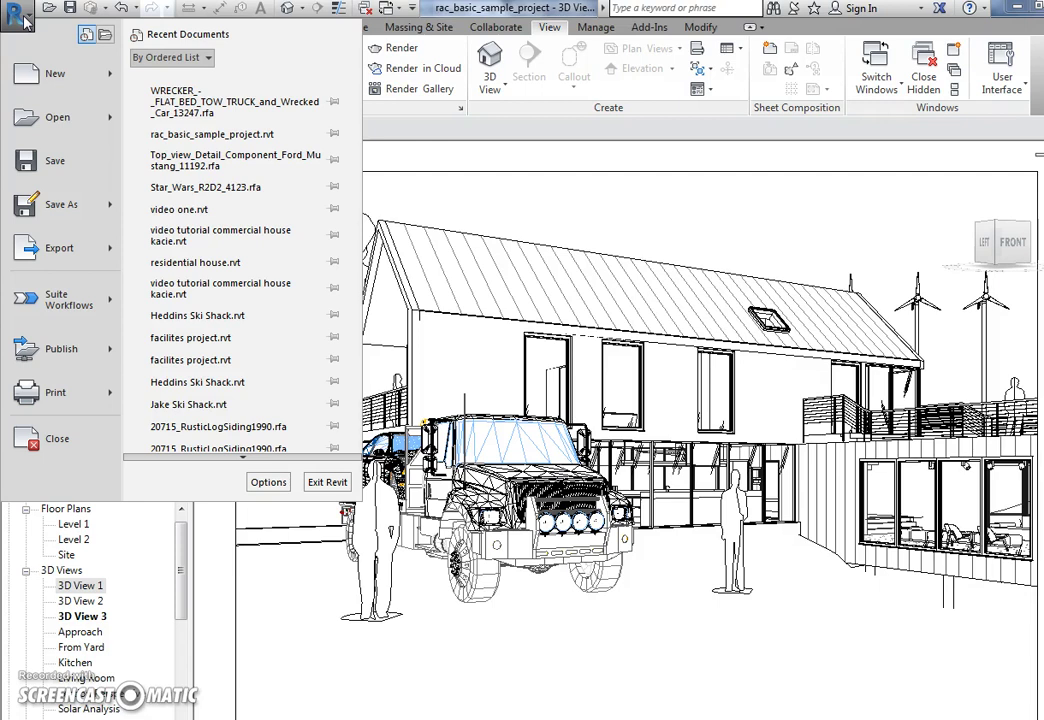
{"action": "mouse_move", "coordinate": [28, 75]}
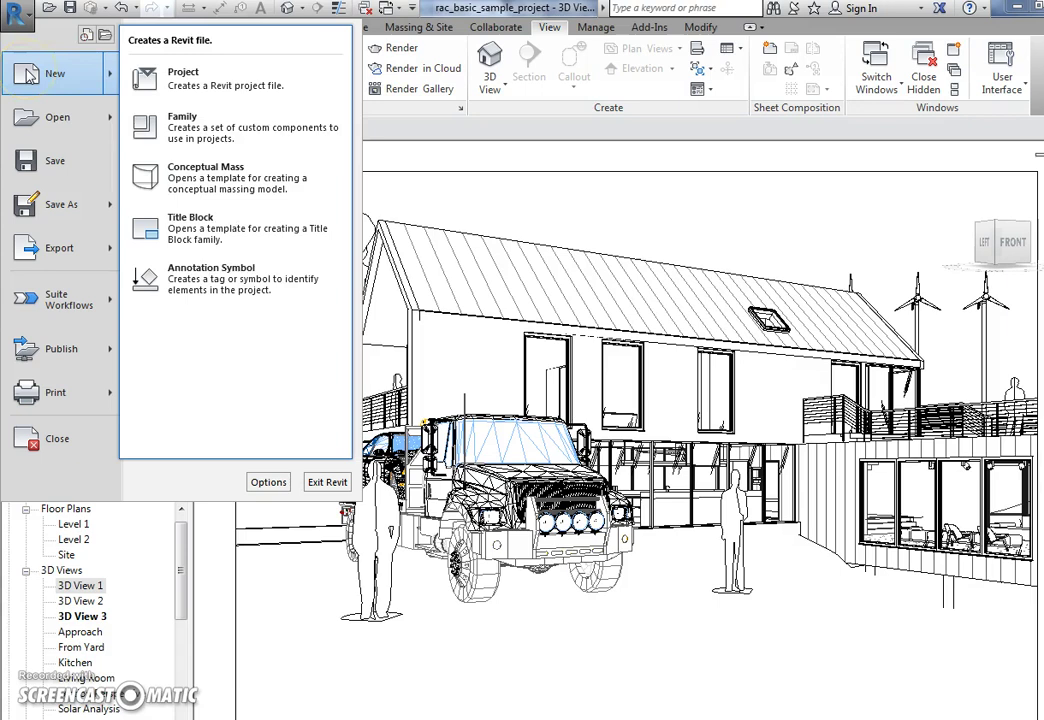
{"action": "left_click", "coordinate": [28, 75]}
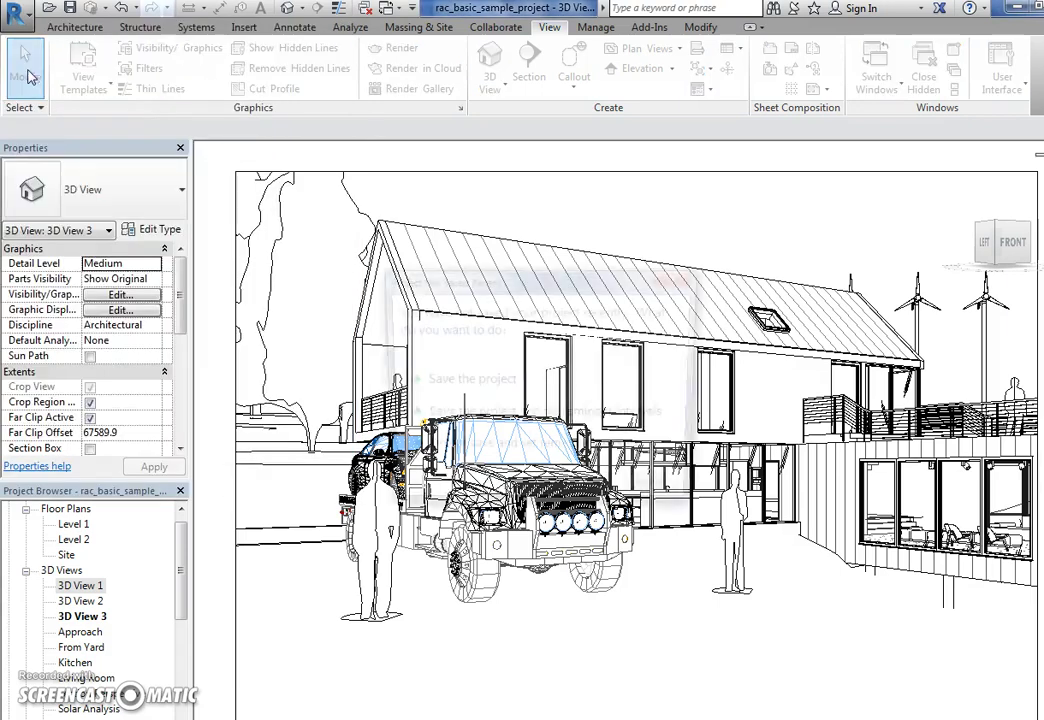
{"action": "left_click", "coordinate": [680, 284]}
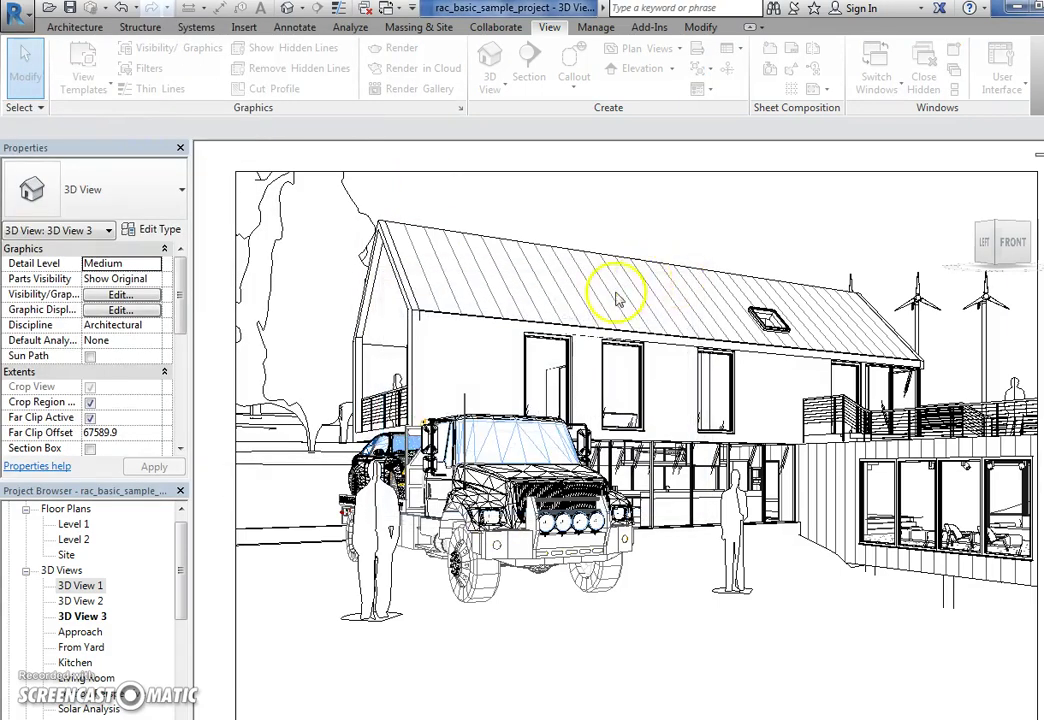
{"action": "left_click", "coordinate": [627, 331]}
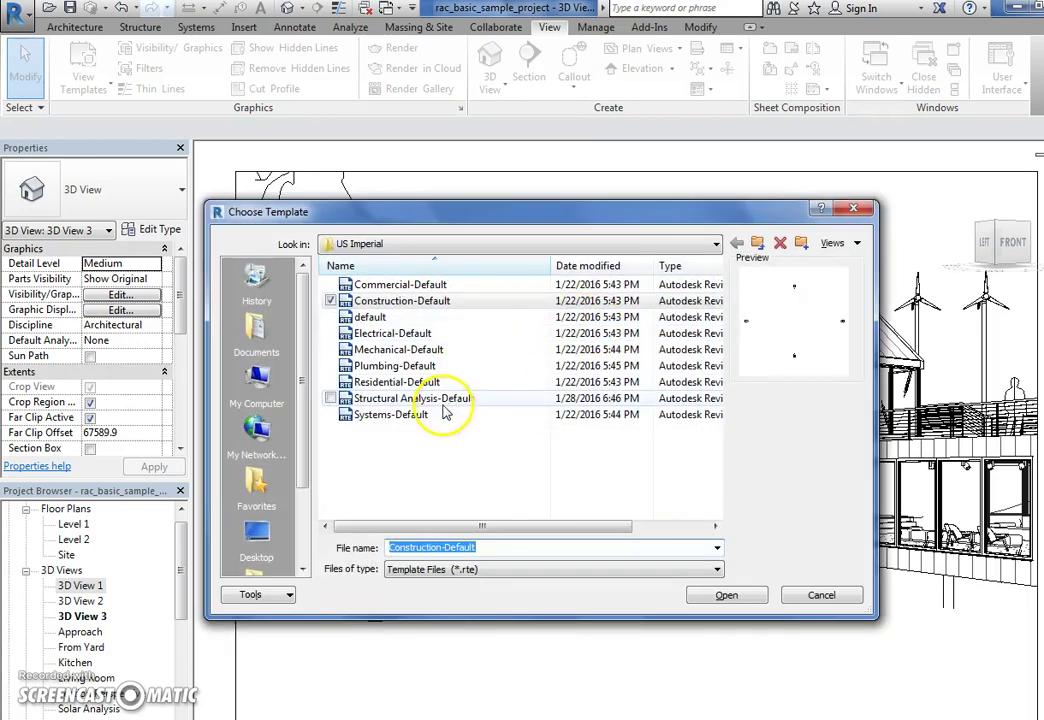
{"action": "left_click", "coordinate": [433, 383]}
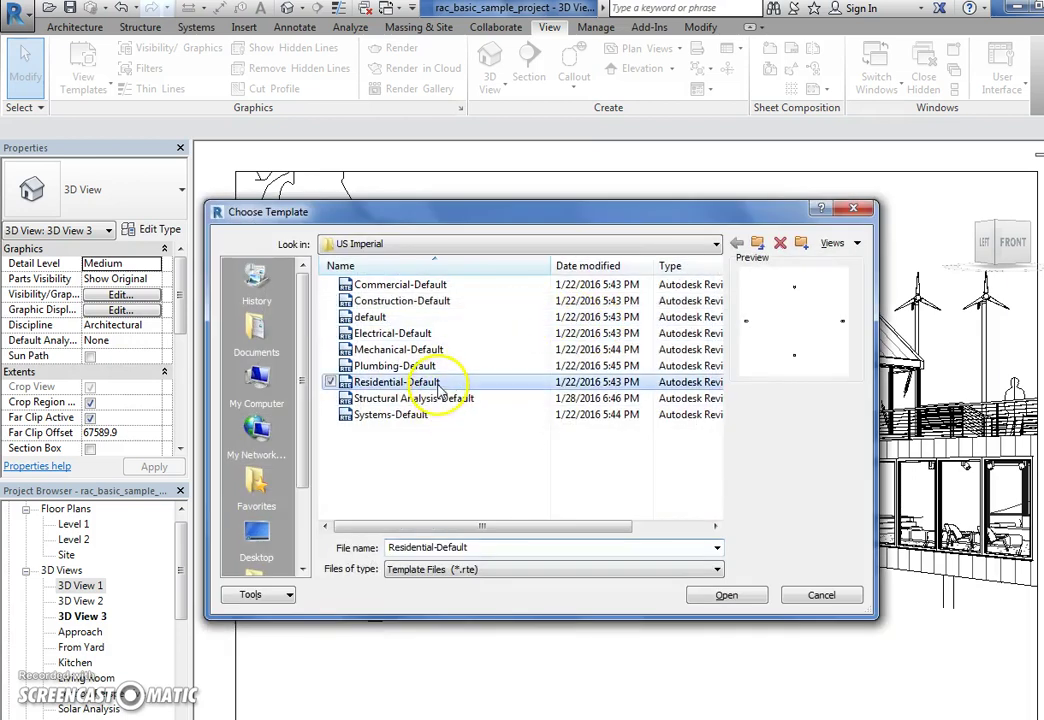
{"action": "left_click", "coordinate": [727, 596]}
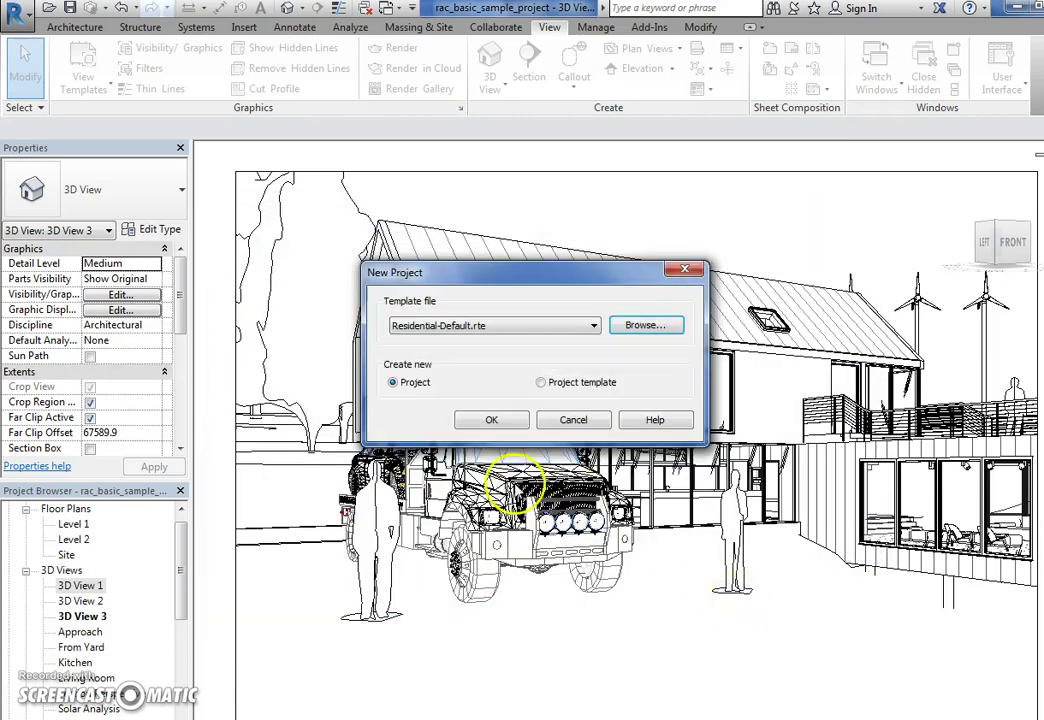
{"action": "left_click", "coordinate": [491, 420]}
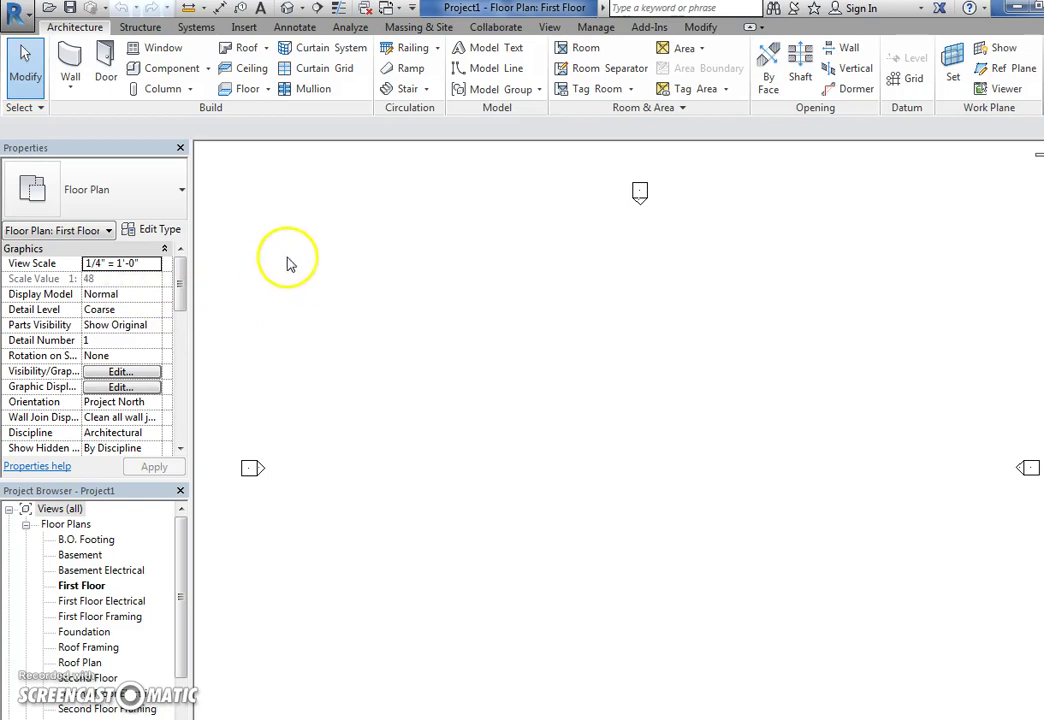
Close the Properties palette and reopen it from the drawing area.
{"action": "left_click", "coordinate": [180, 149]}
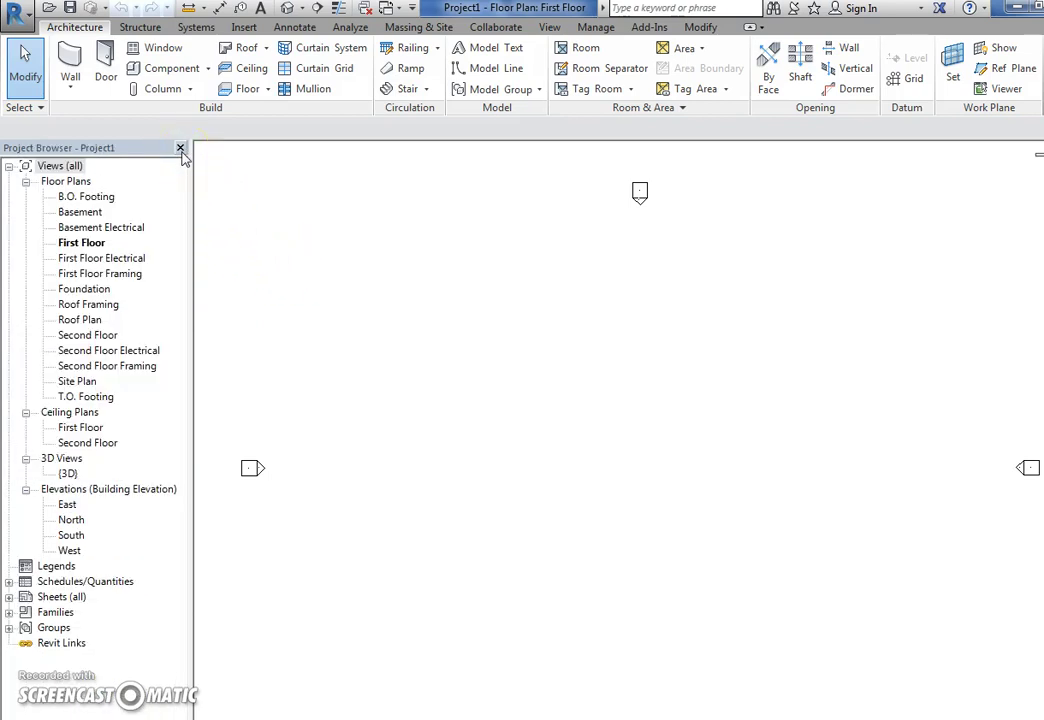
{"action": "right_click", "coordinate": [265, 205]}
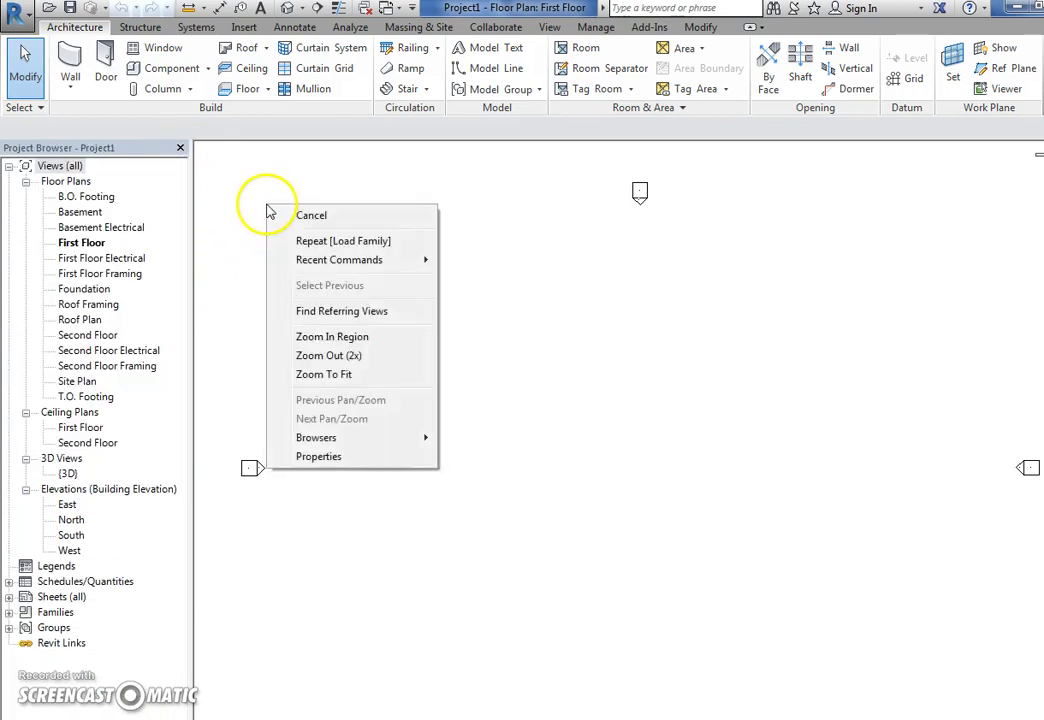
{"action": "left_click", "coordinate": [349, 457]}
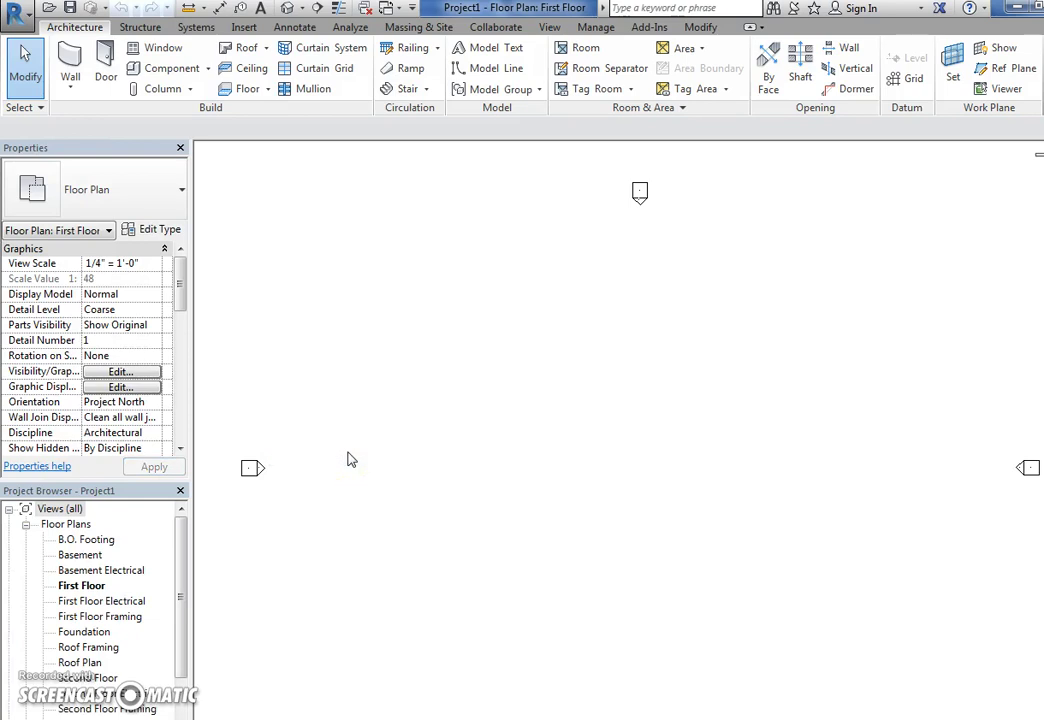
Close the Project Browser and restore it through the user interface display options.
{"action": "left_click", "coordinate": [180, 490]}
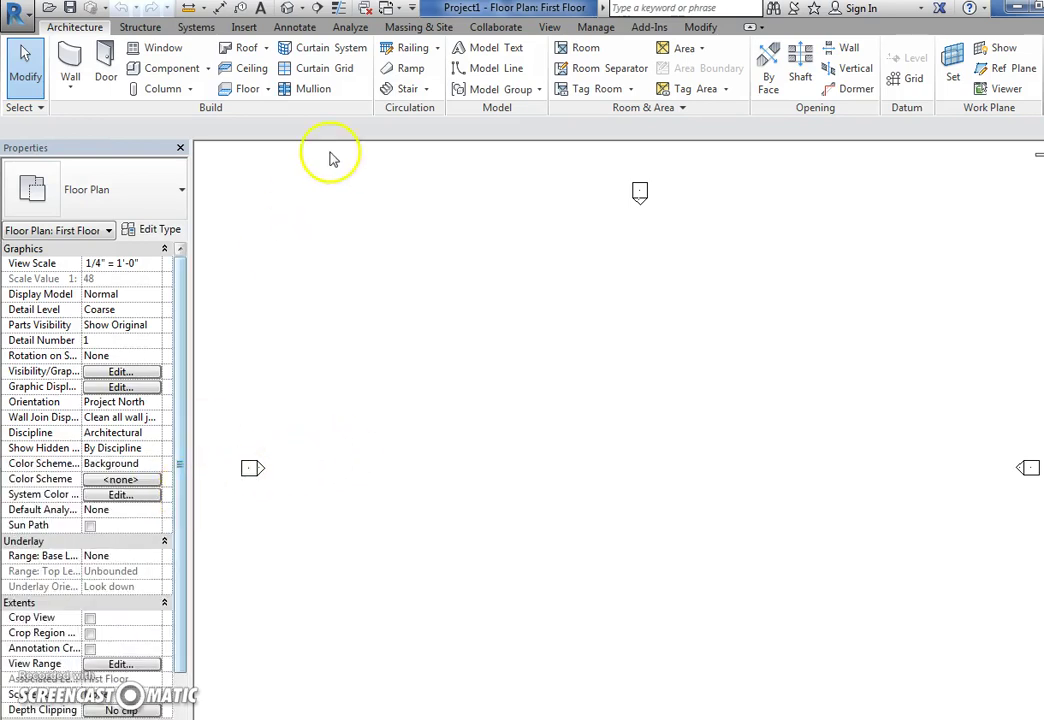
{"action": "left_click", "coordinate": [549, 27]}
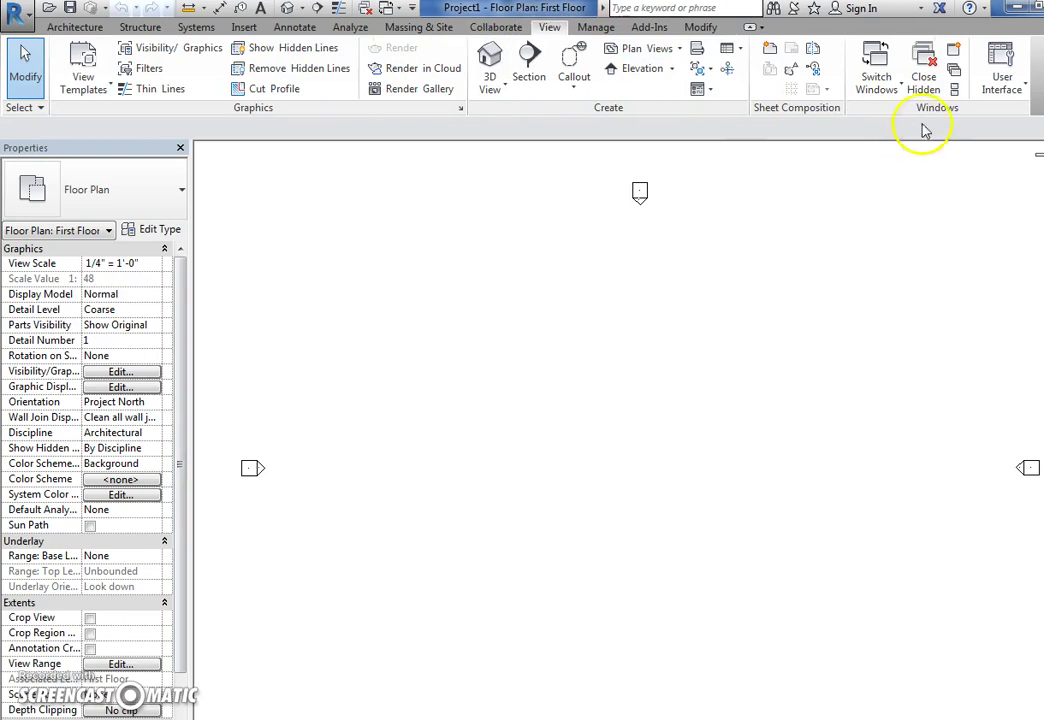
{"action": "left_click", "coordinate": [1002, 72]}
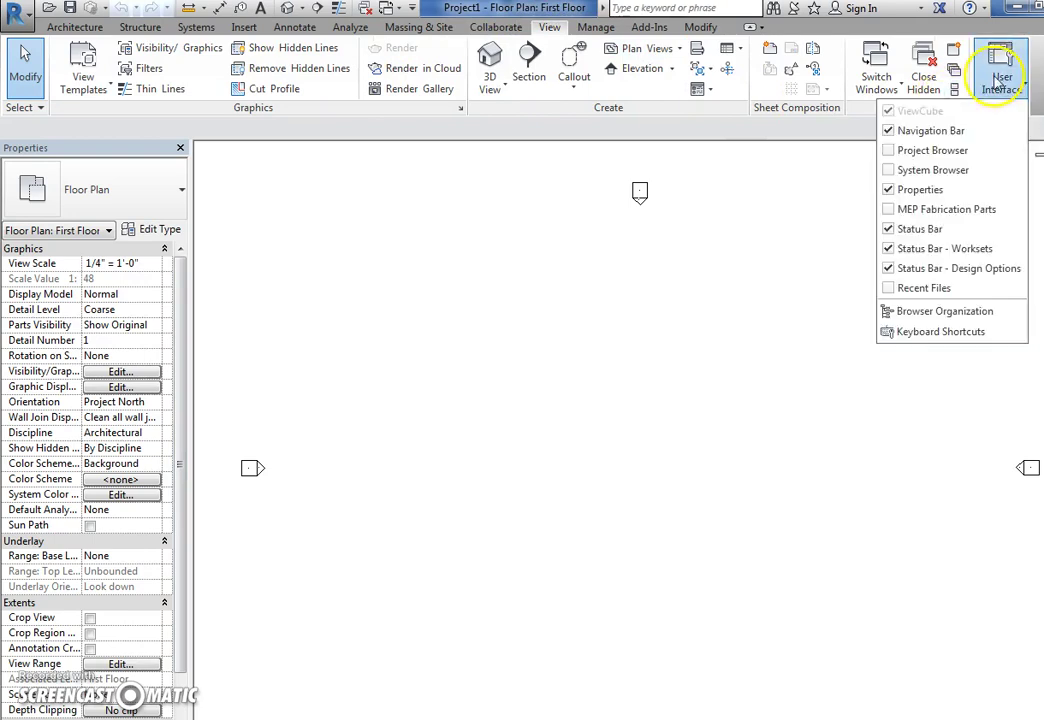
{"action": "left_click", "coordinate": [910, 150]}
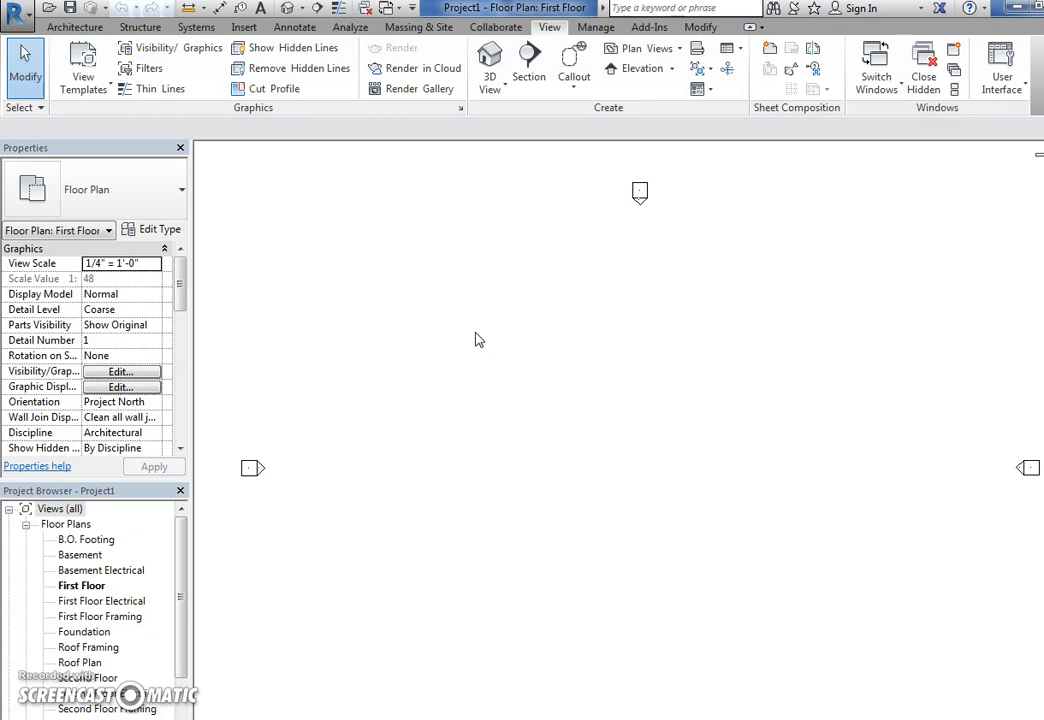
Hide and restore the Properties palette once more, and do the same for the Project Browser.
{"action": "left_click", "coordinate": [180, 148]}
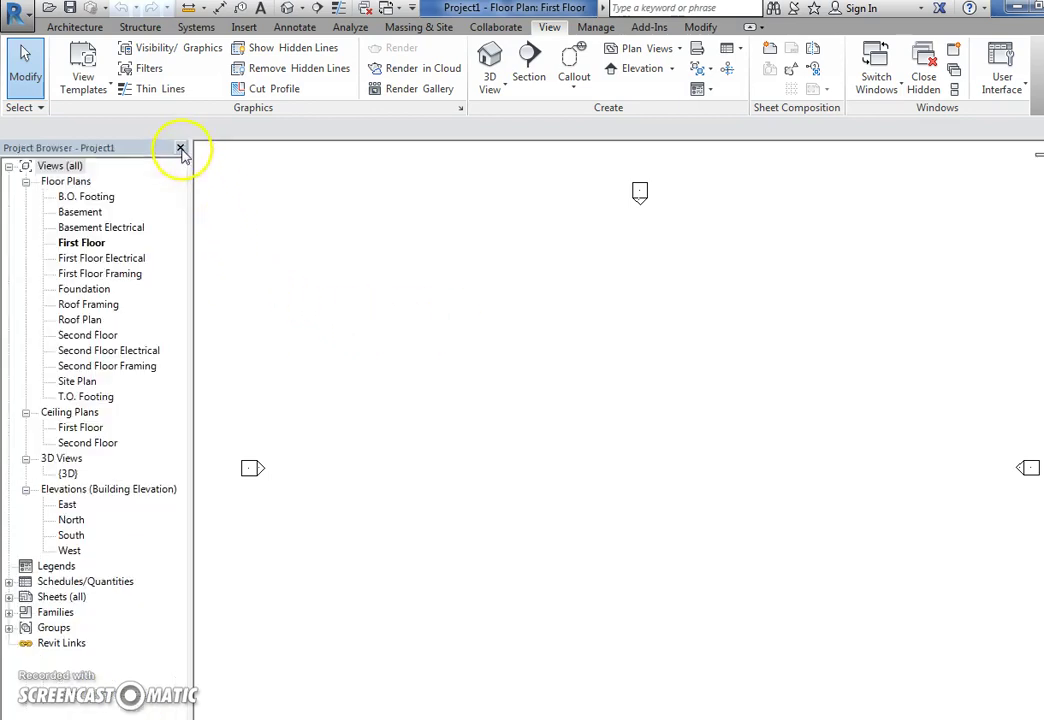
{"action": "right_click", "coordinate": [283, 222]}
{"action": "left_click", "coordinate": [343, 466]}
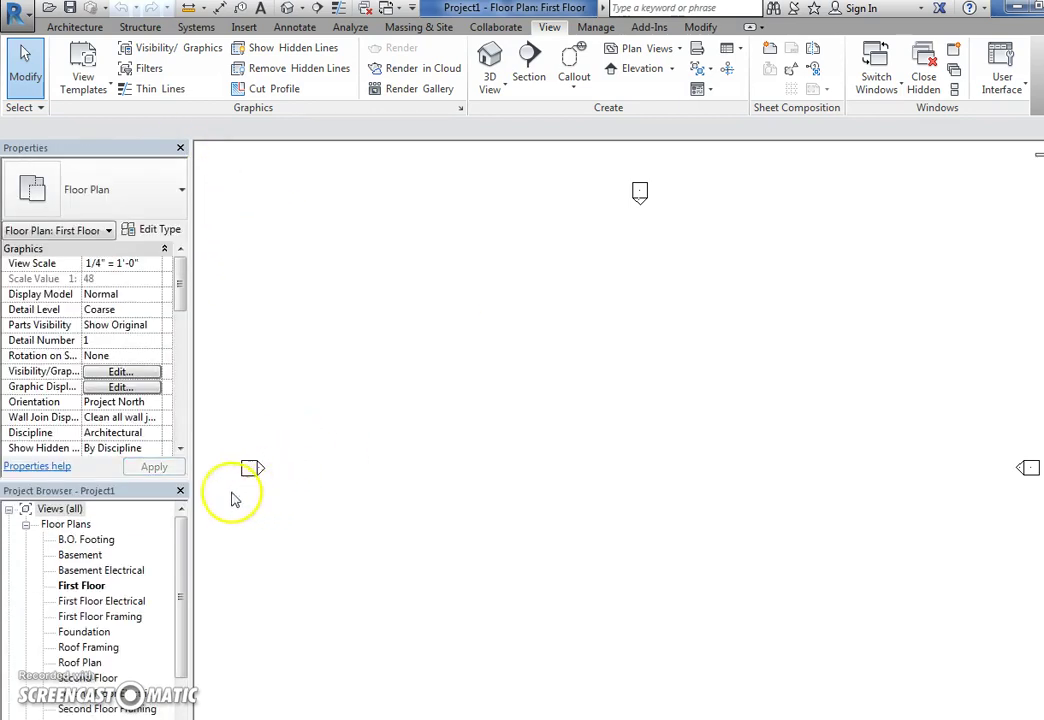
{"action": "left_click", "coordinate": [180, 490]}
{"action": "right_click", "coordinate": [406, 339]}
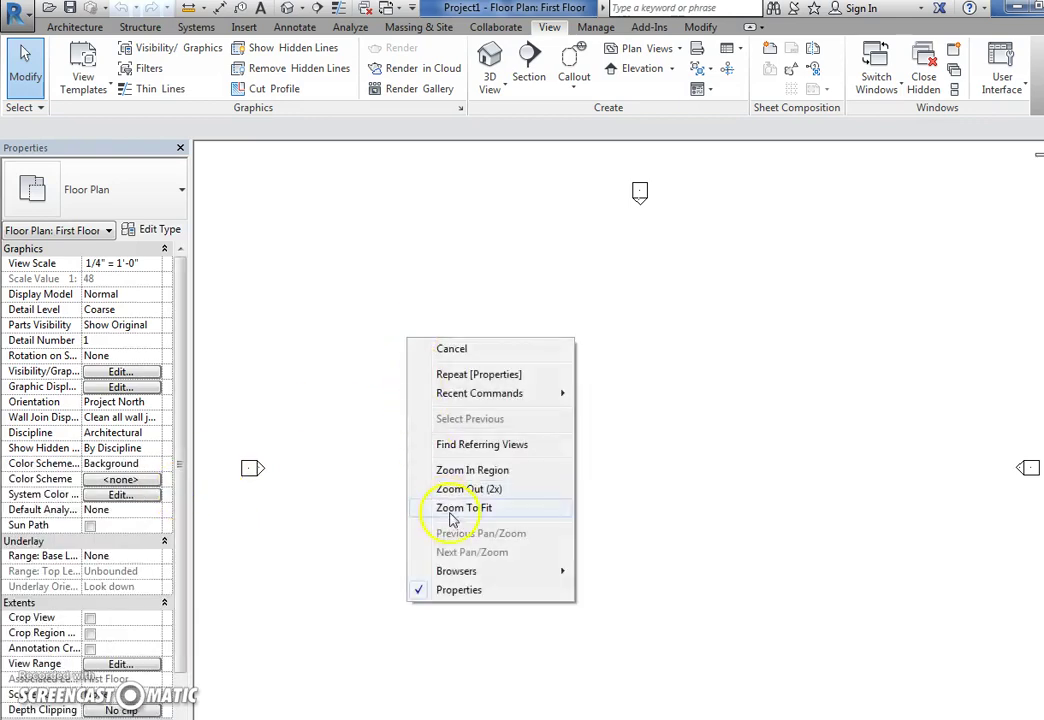
{"action": "left_click", "coordinate": [763, 190]}
{"action": "left_click", "coordinate": [1001, 70]}
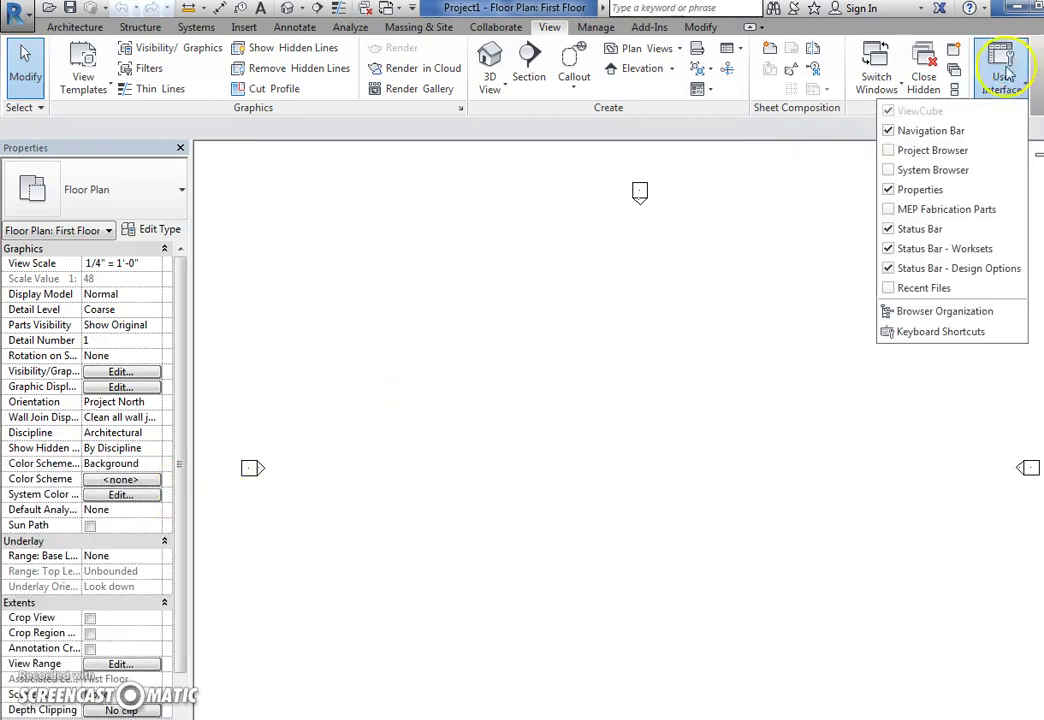
{"action": "left_click", "coordinate": [900, 150]}
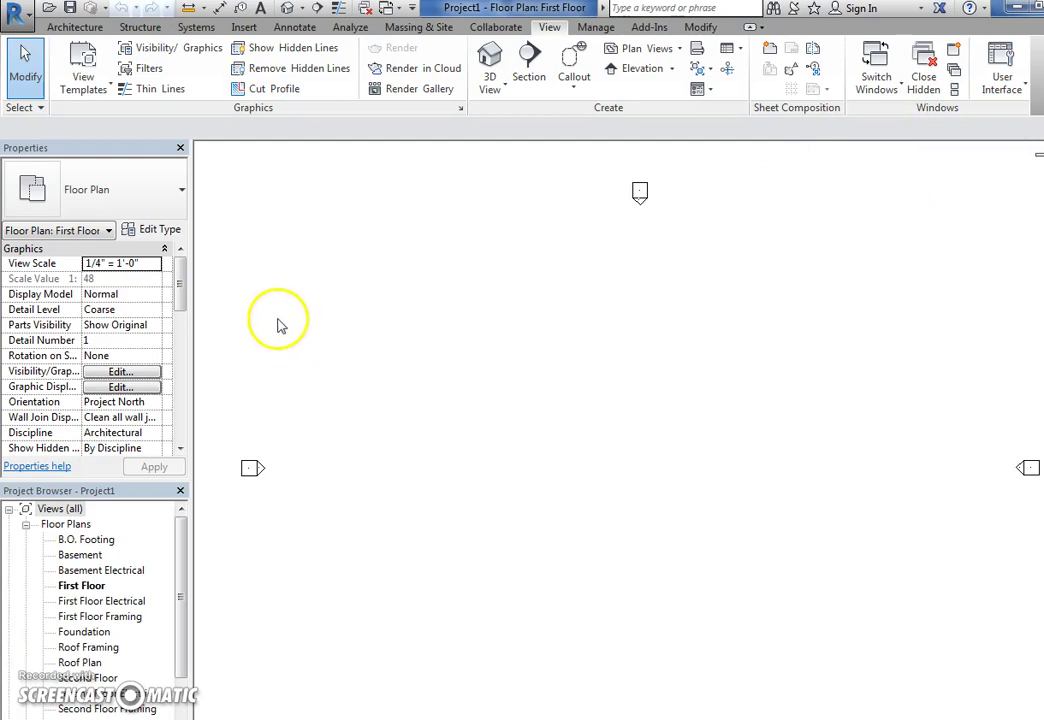
Start an architectural wall with its height up to Second Floor and its location line at Finish Face: Exterior.
{"action": "left_click", "coordinate": [80, 28]}
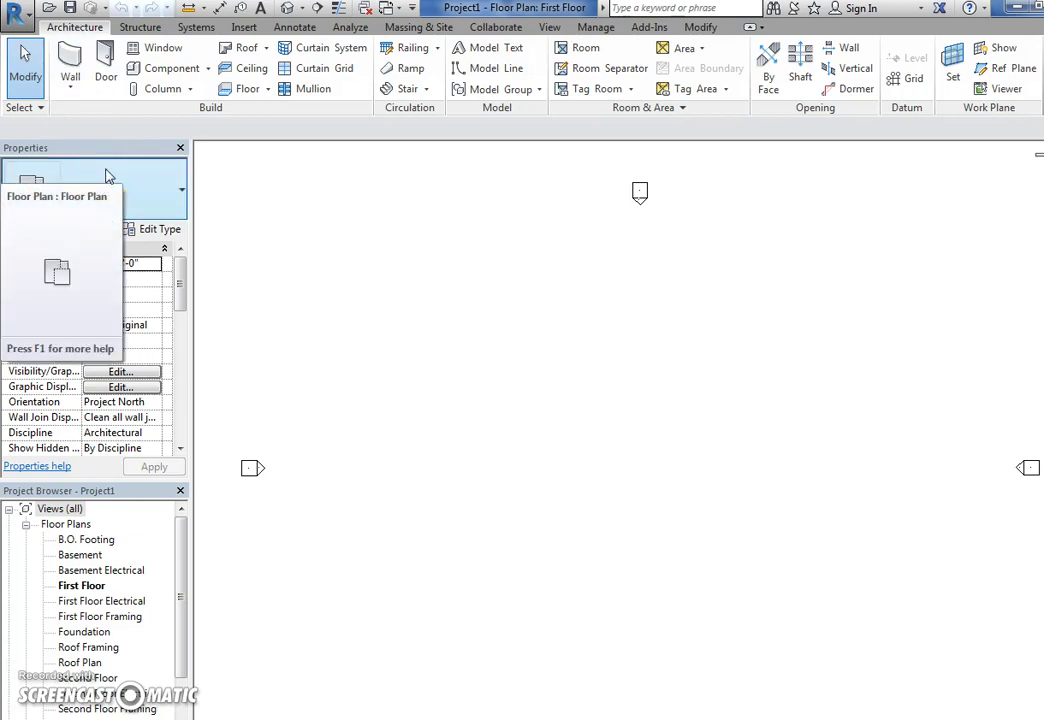
{"action": "left_click", "coordinate": [70, 62]}
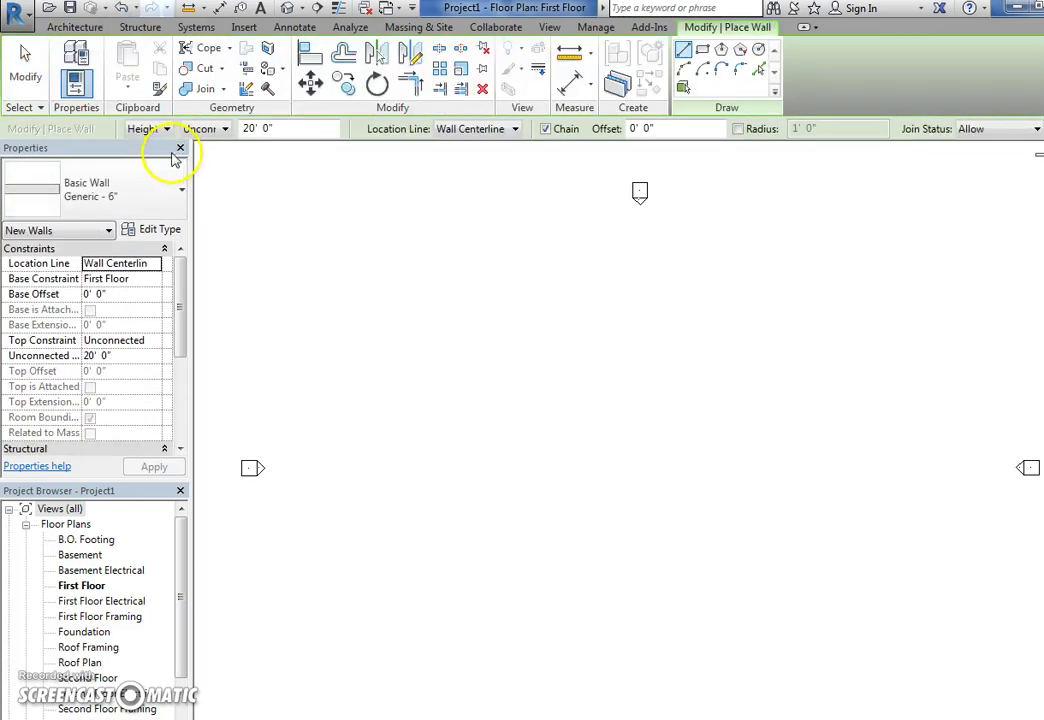
{"action": "left_click", "coordinate": [199, 130]}
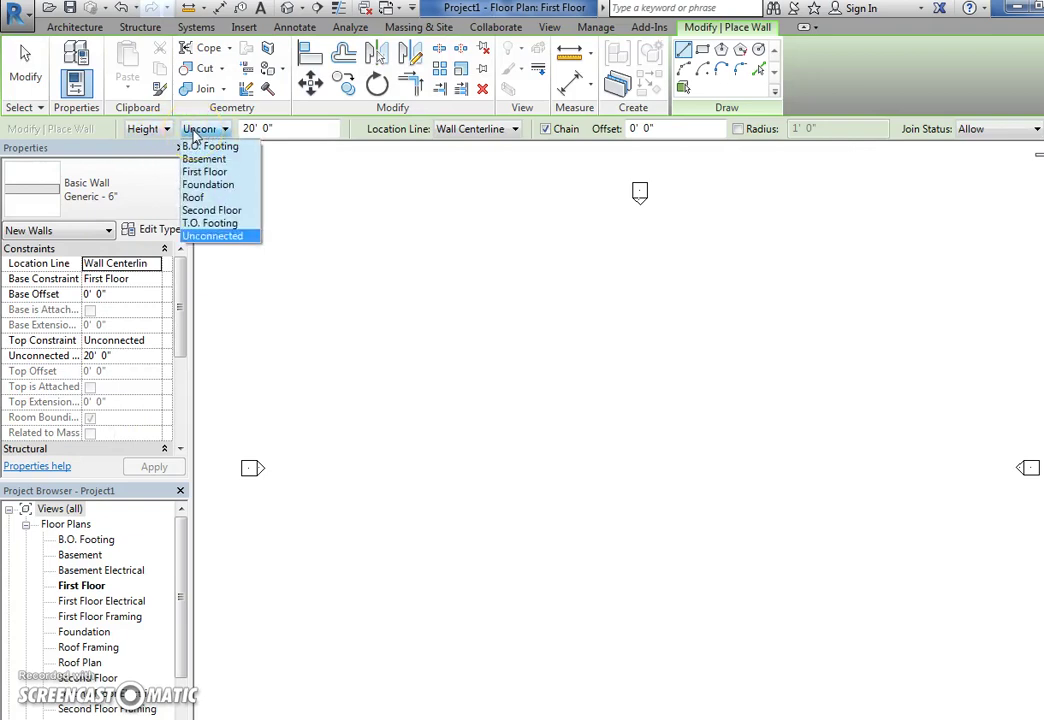
{"action": "left_click", "coordinate": [210, 212]}
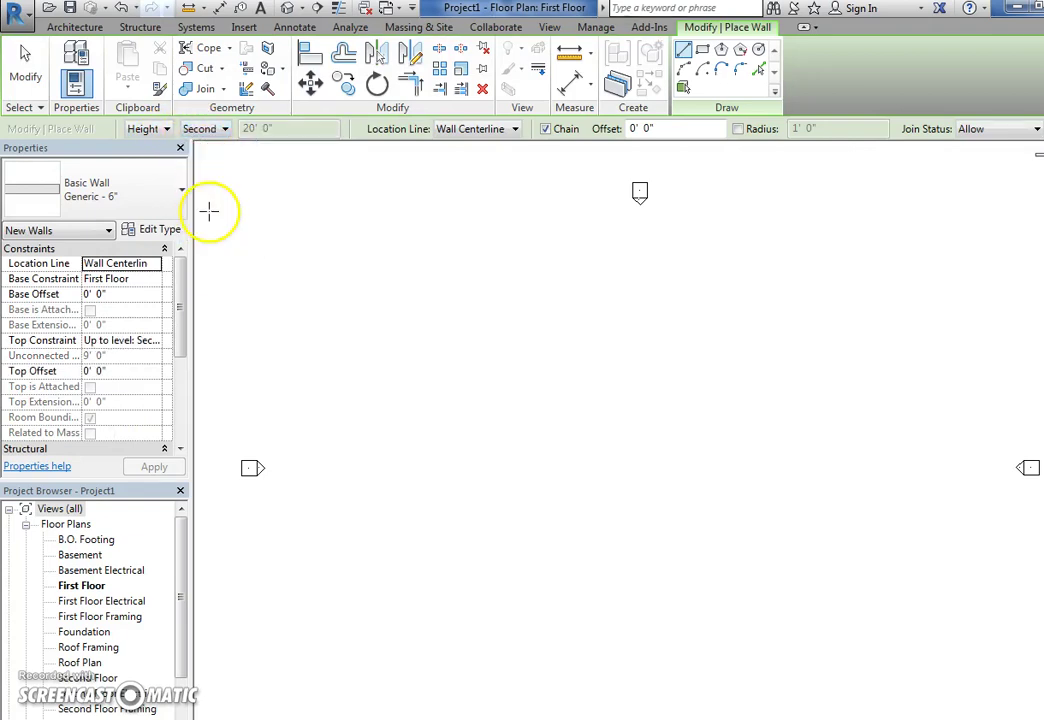
{"action": "left_click", "coordinate": [449, 132]}
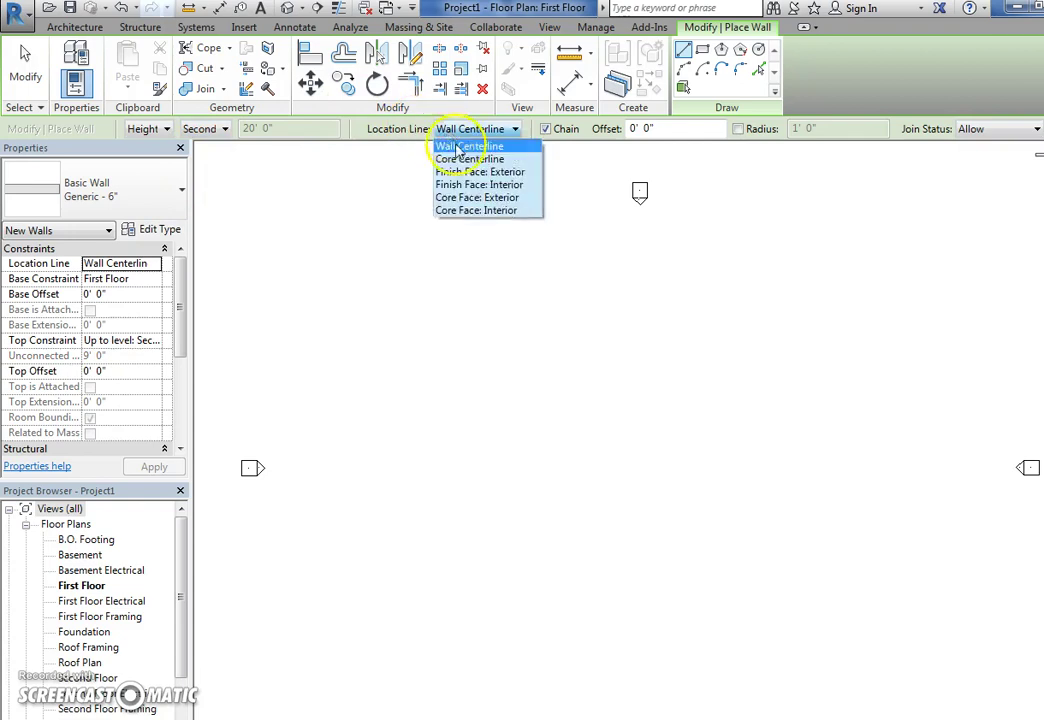
{"action": "left_click", "coordinate": [474, 171]}
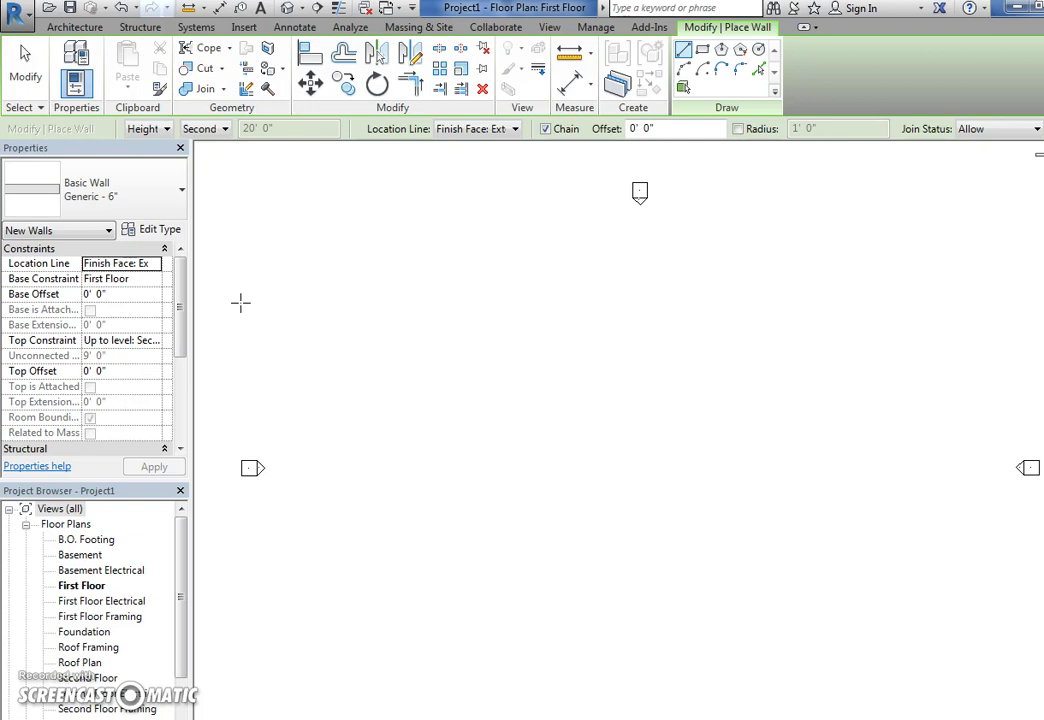
Choose the Exterior - Wood Siding on Wood Stud wall type for the new walls.
{"action": "left_click", "coordinate": [147, 210]}
{"action": "scroll", "coordinate": [135, 319], "scroll_direction": "up", "scroll_amount": 5}
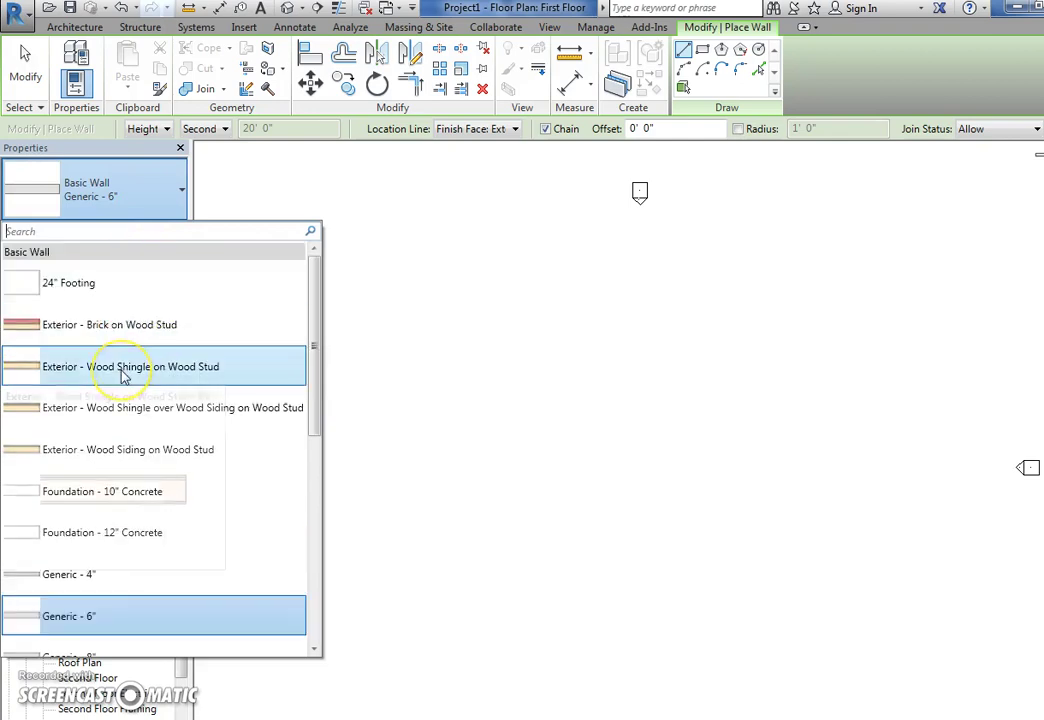
{"action": "left_click", "coordinate": [110, 450]}
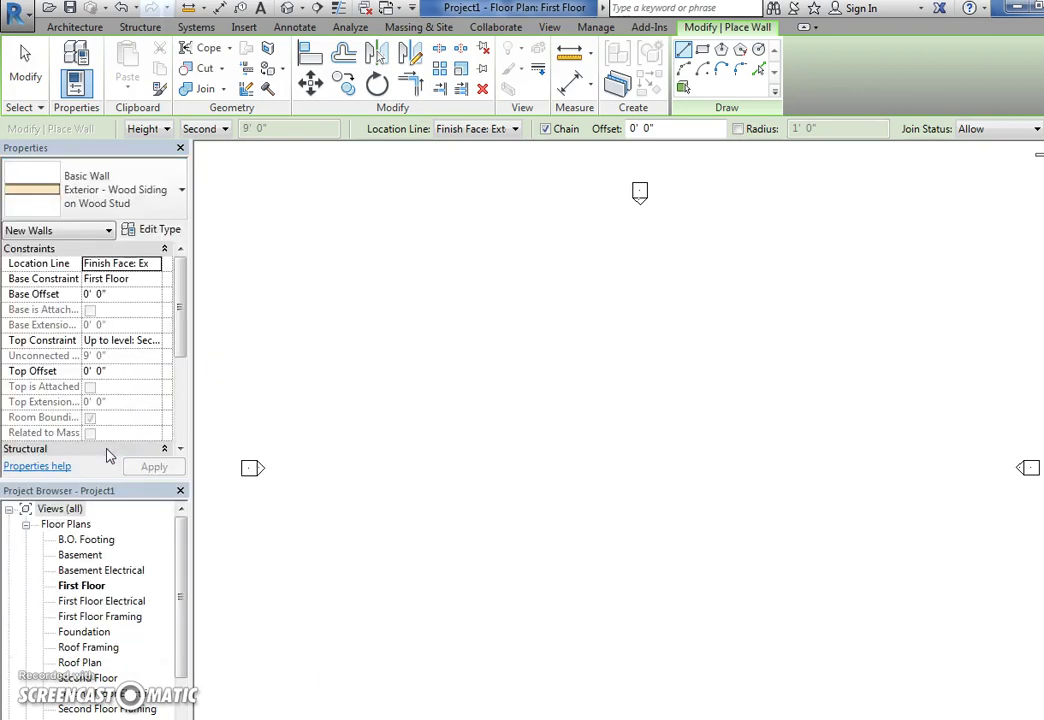
Open the type properties of the Exterior - Wood Siding on Wood Stud wall and show its plan preview.
{"action": "left_click", "coordinate": [160, 229]}
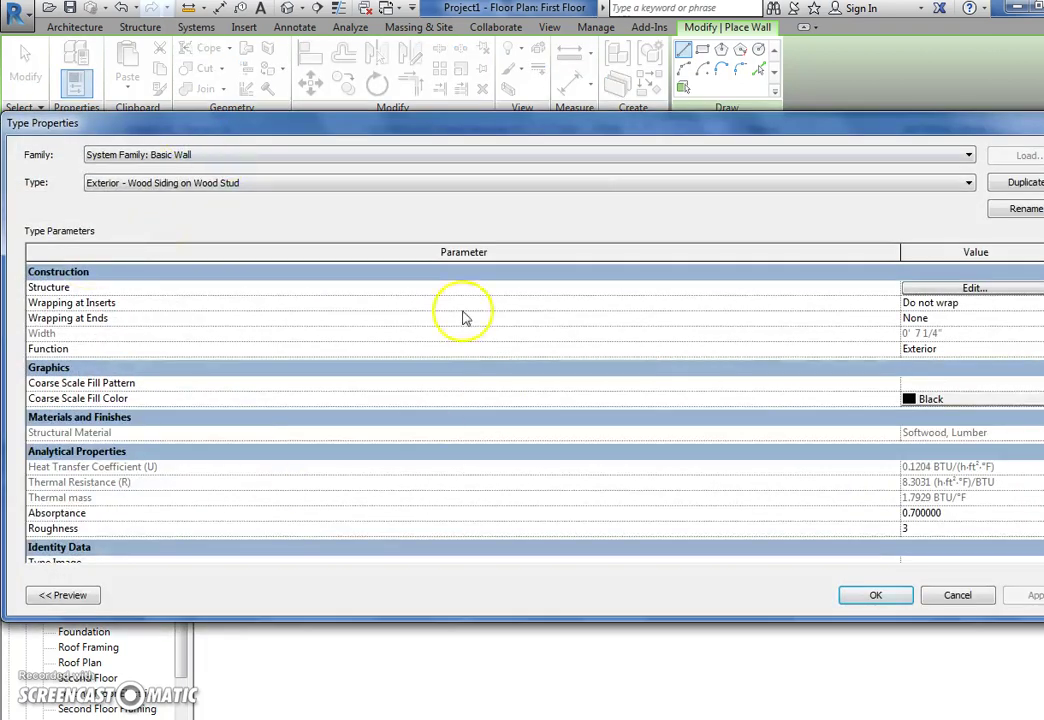
{"action": "left_click_drag", "start_coordinate": [1043, 520], "coordinate": [842, 522]}
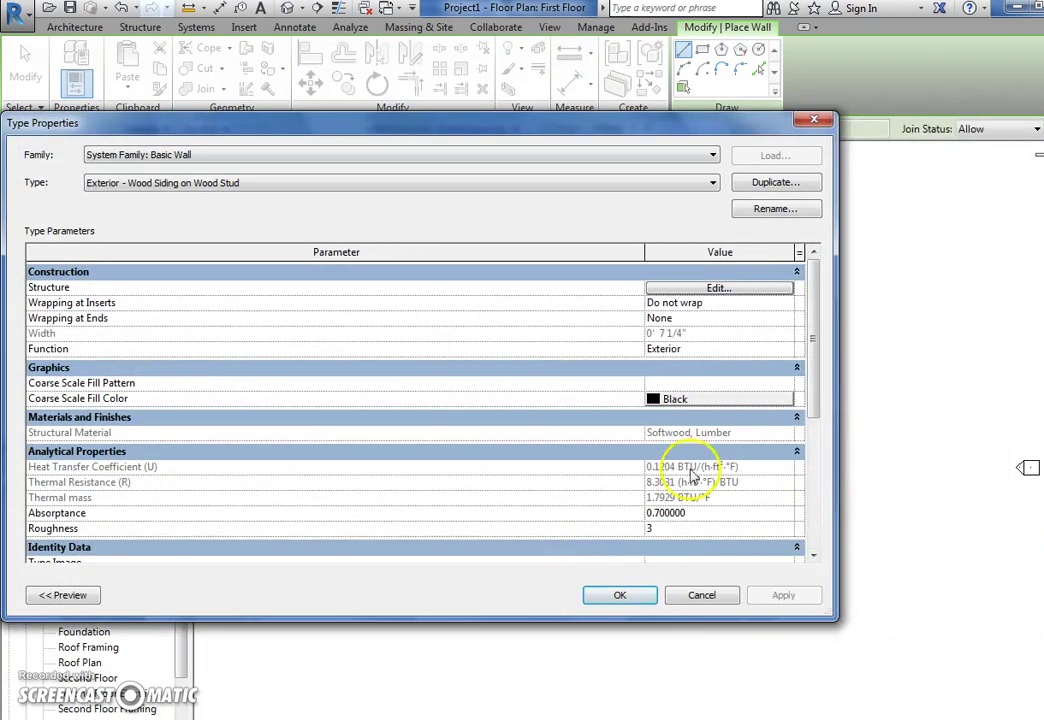
{"action": "left_click_drag", "start_coordinate": [473, 125], "coordinate": [651, 127]}
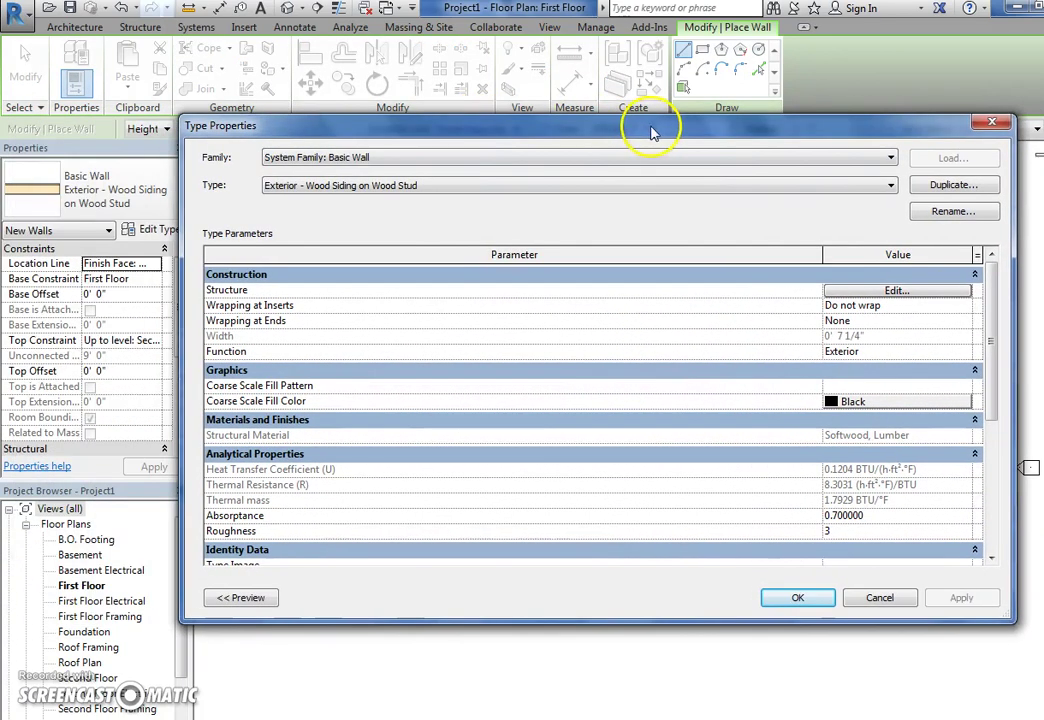
{"action": "left_click", "coordinate": [240, 598]}
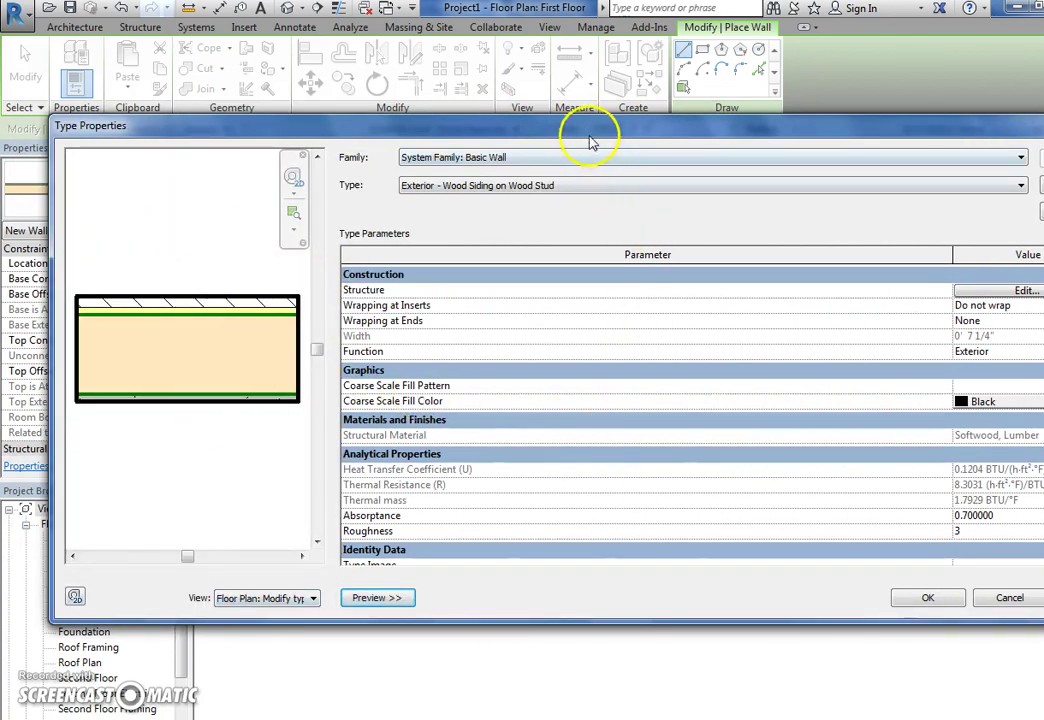
{"action": "left_click_drag", "start_coordinate": [587, 128], "coordinate": [541, 117]}
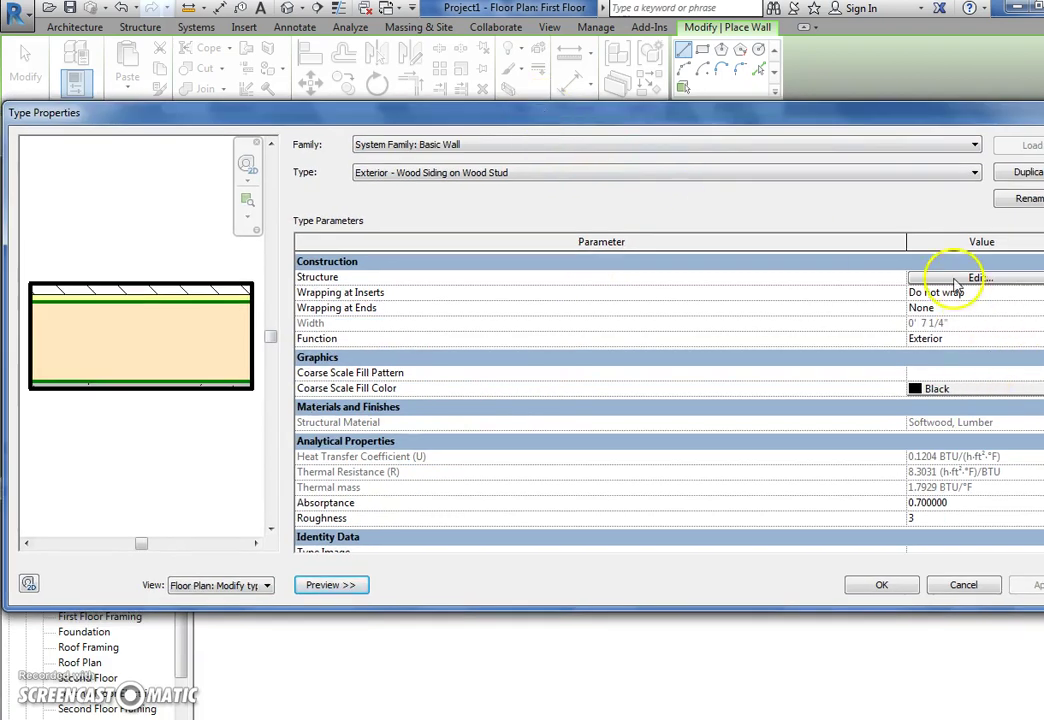
Examine the wall type's layer structure, including the interior finish and lumber core, and leave its properties without changes.
{"action": "left_click", "coordinate": [912, 279]}
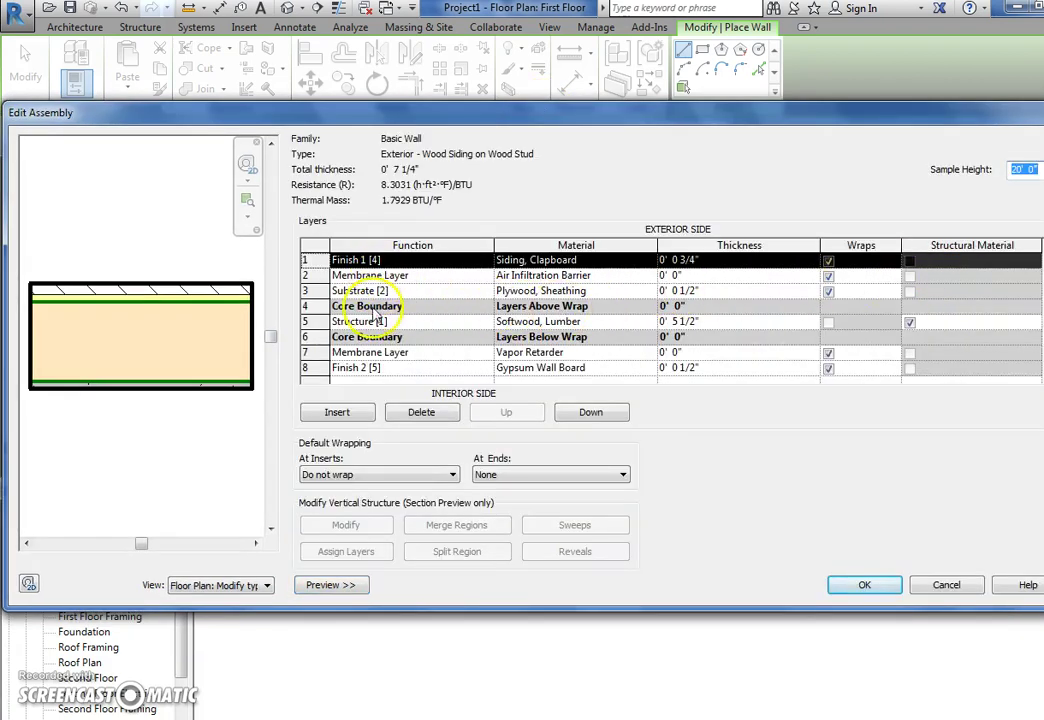
{"action": "left_click", "coordinate": [378, 367]}
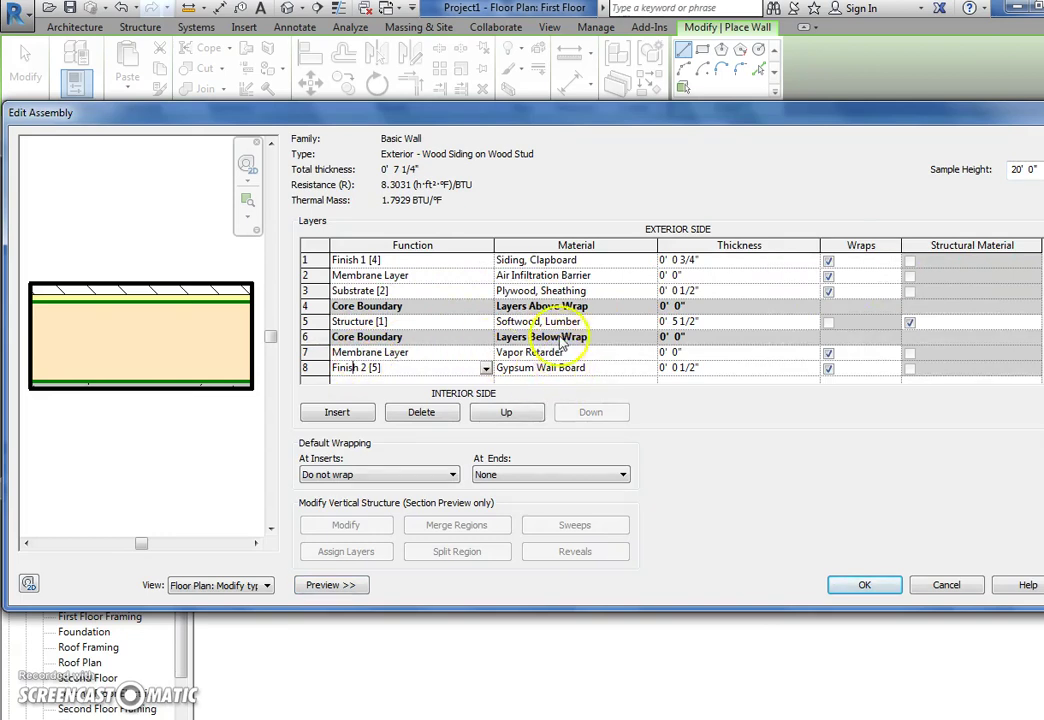
{"action": "left_click", "coordinate": [555, 321]}
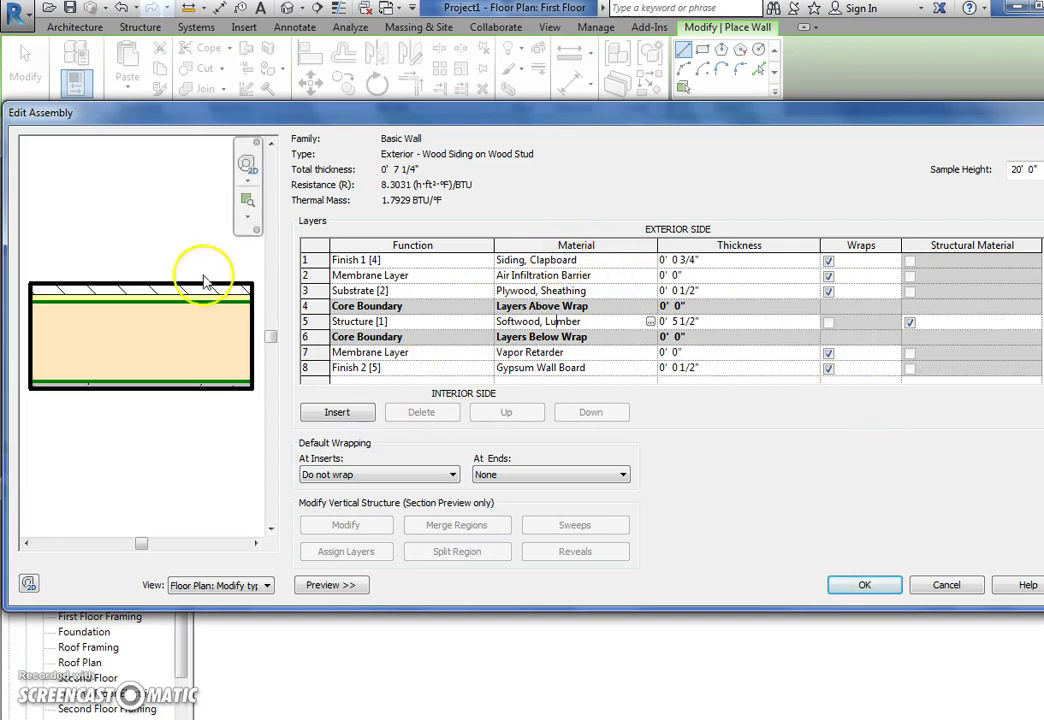
{"action": "left_click", "coordinate": [926, 585]}
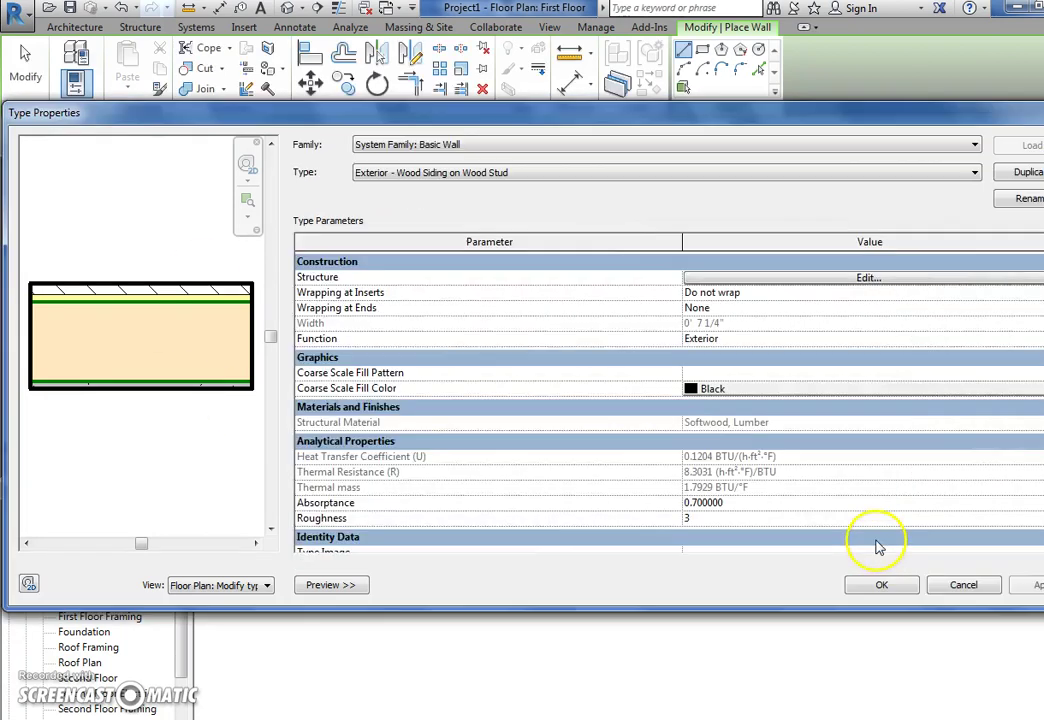
{"action": "left_click", "coordinate": [962, 585]}
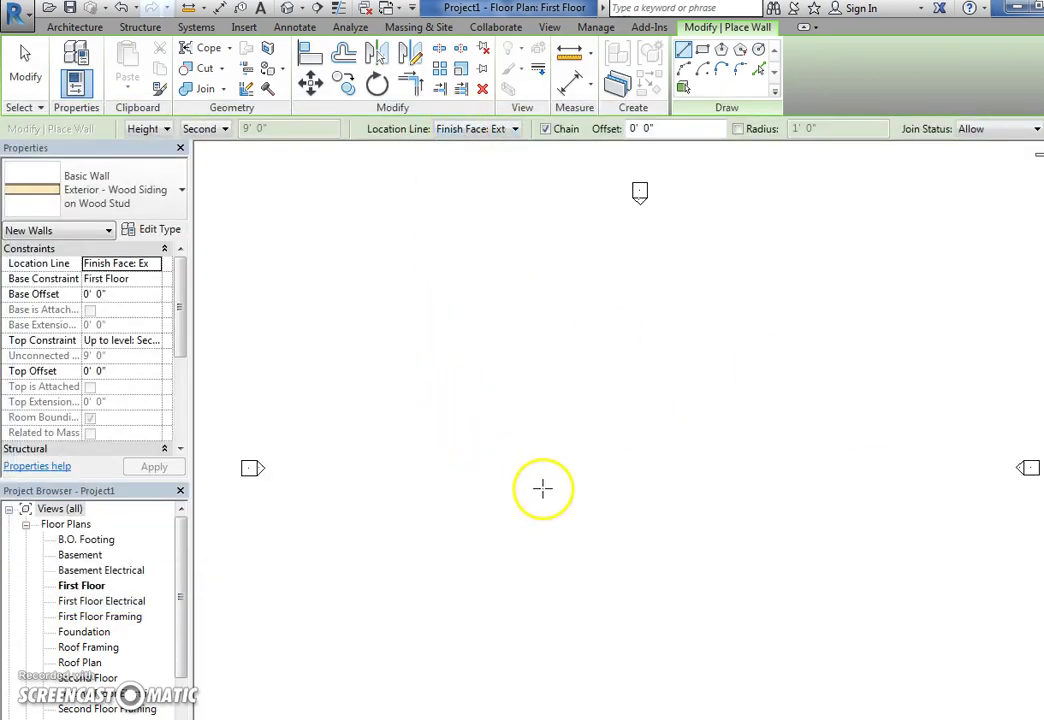
Draw a trial horizontal wall 22' 6" long from east to west so its exterior face is on the south side.
{"action": "left_click", "coordinate": [716, 545]}
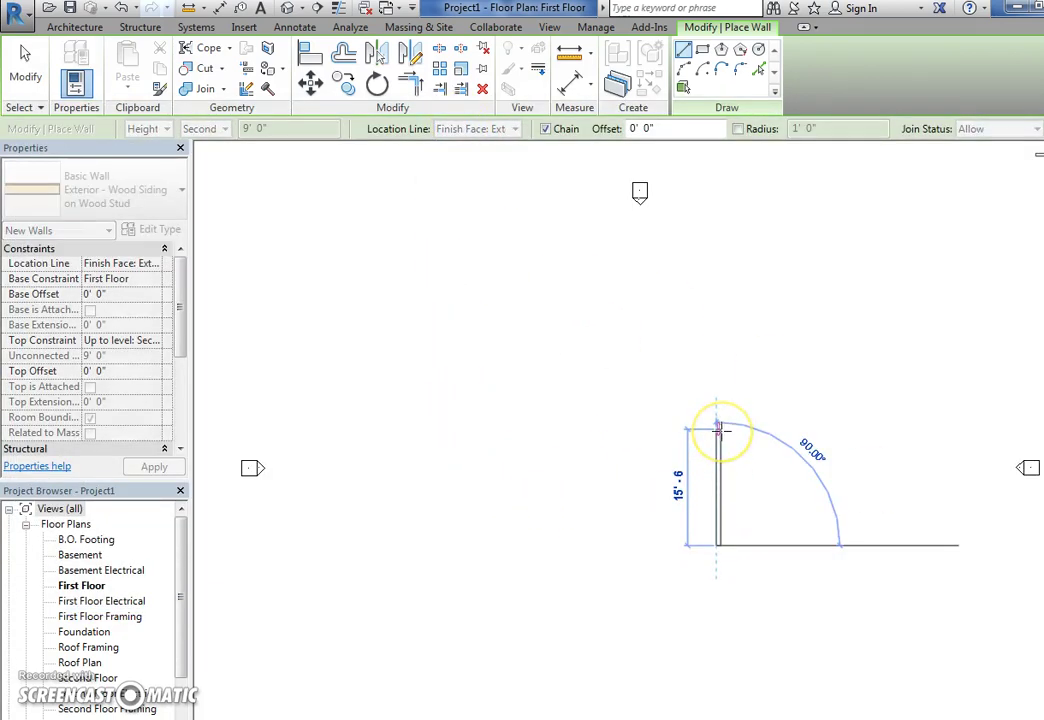
{"action": "scroll", "coordinate": [716, 512], "scroll_direction": "up", "scroll_amount": 1}
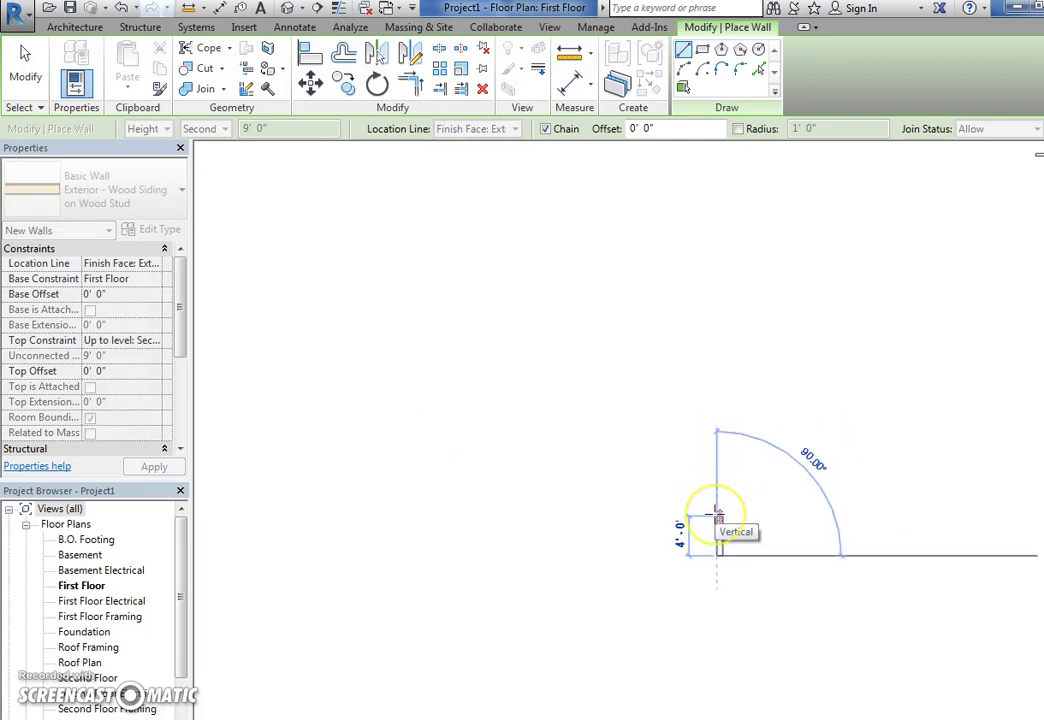
{"action": "left_click", "coordinate": [672, 547]}
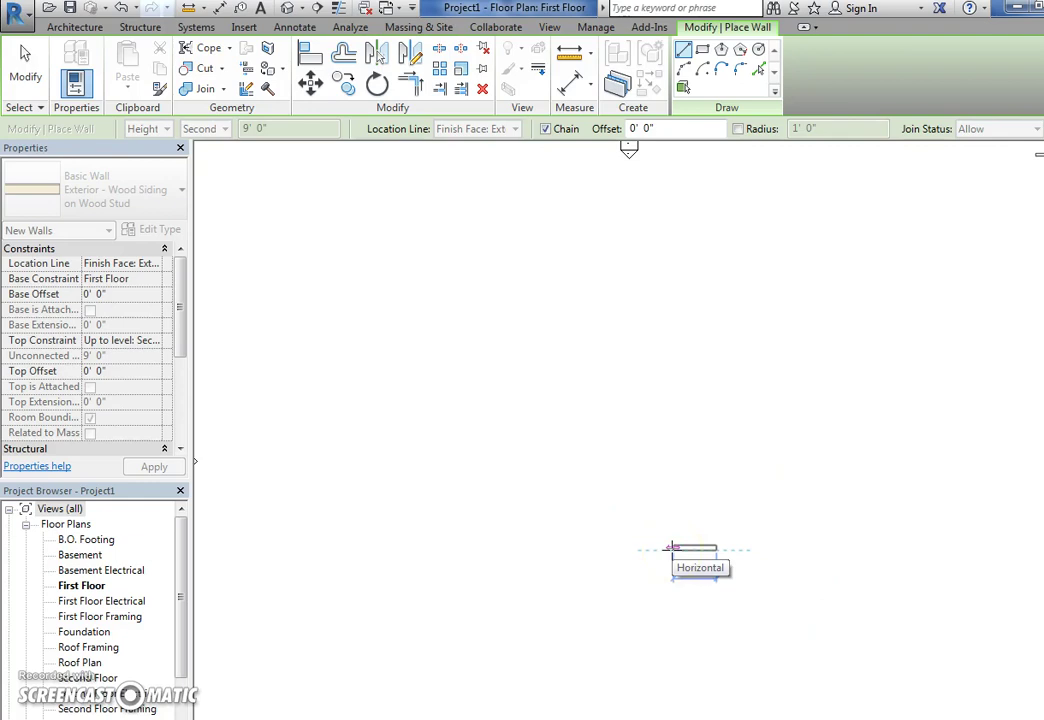
{"action": "left_click_drag", "start_coordinate": [672, 547], "coordinate": [522, 548]}
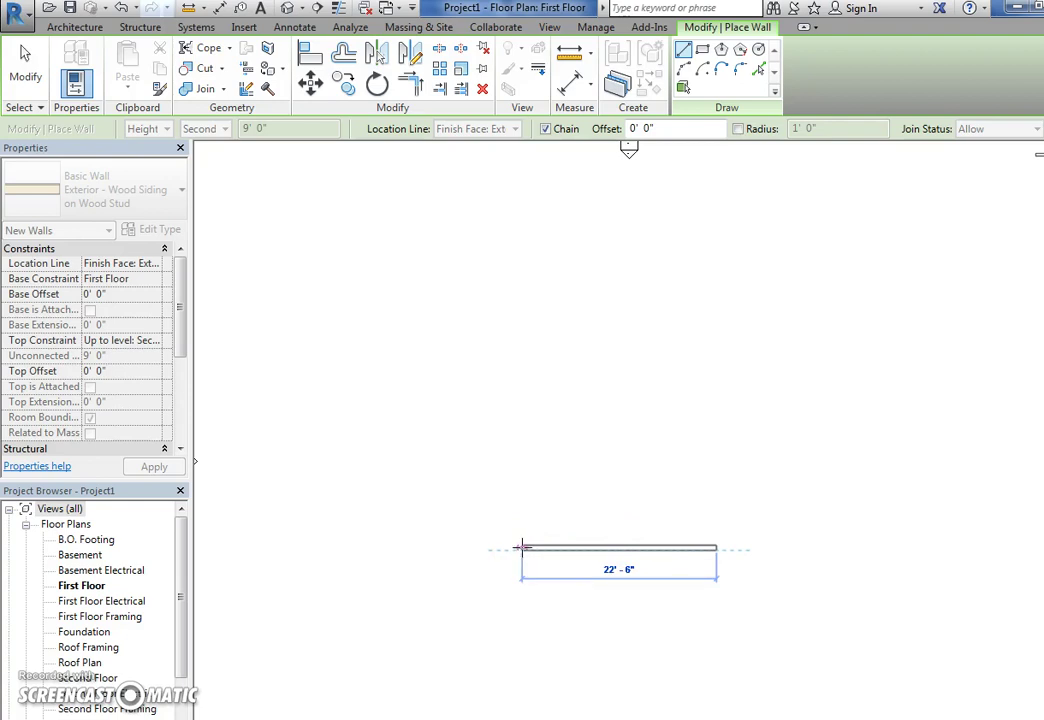
{"action": "left_click", "coordinate": [522, 548]}
{"action": "key", "text": "Escape"}
{"action": "key", "text": "Escape"}
Select the trial wall to inspect it in plan, and view its siding face in the default 3D view.
{"action": "left_click", "coordinate": [571, 549]}
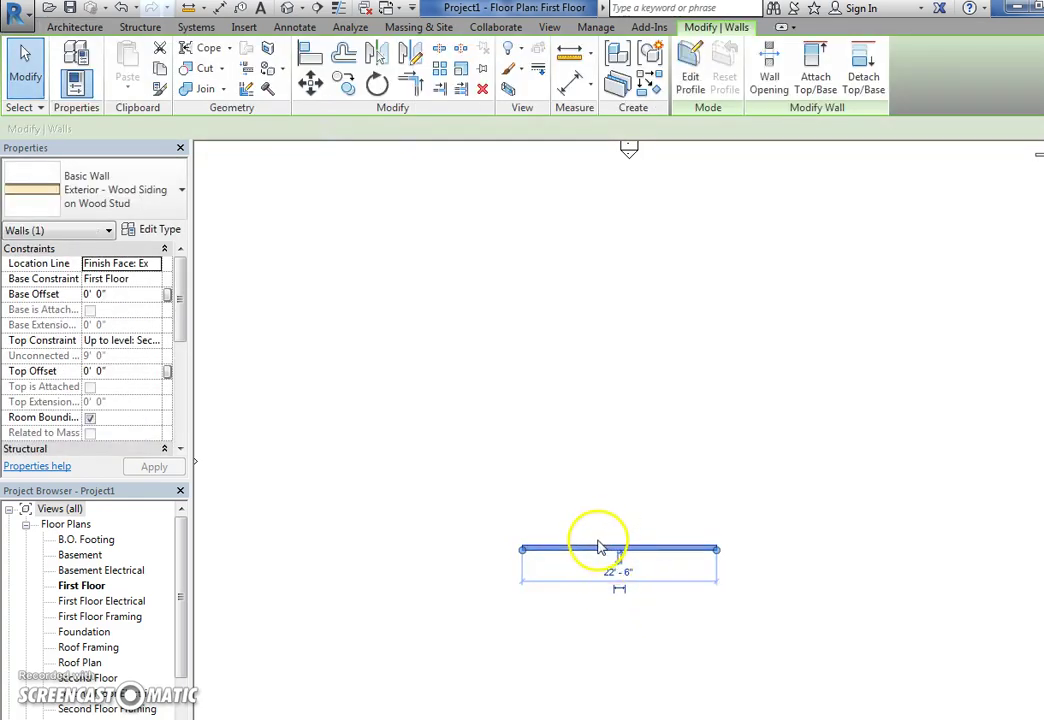
{"action": "left_click", "coordinate": [573, 462]}
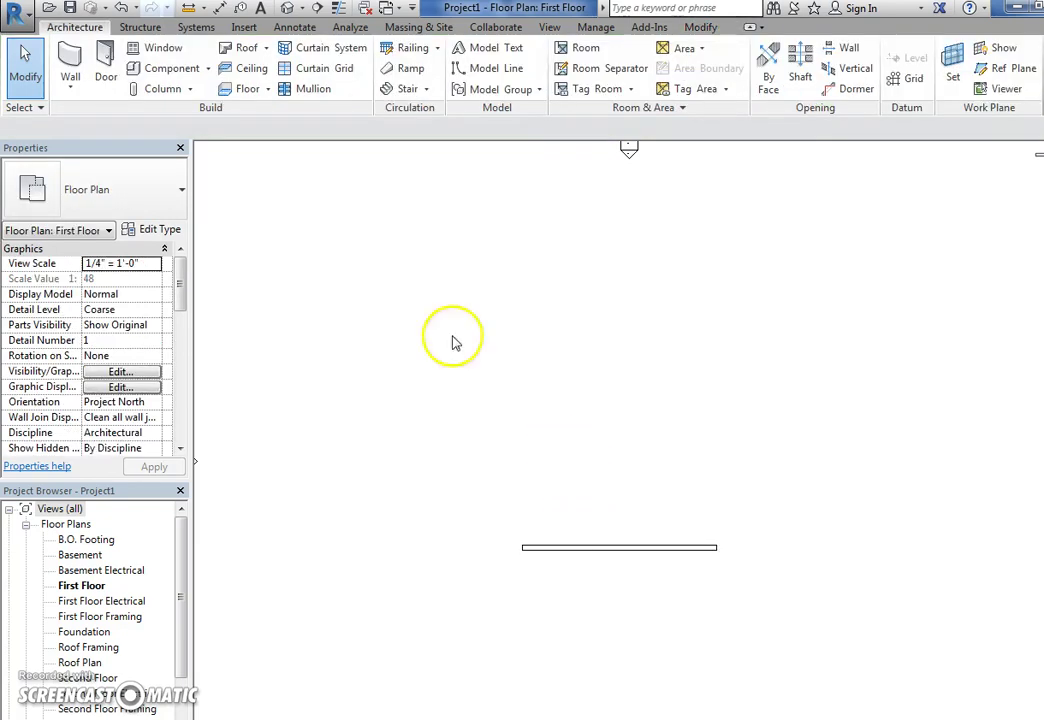
{"action": "left_click", "coordinate": [286, 8]}
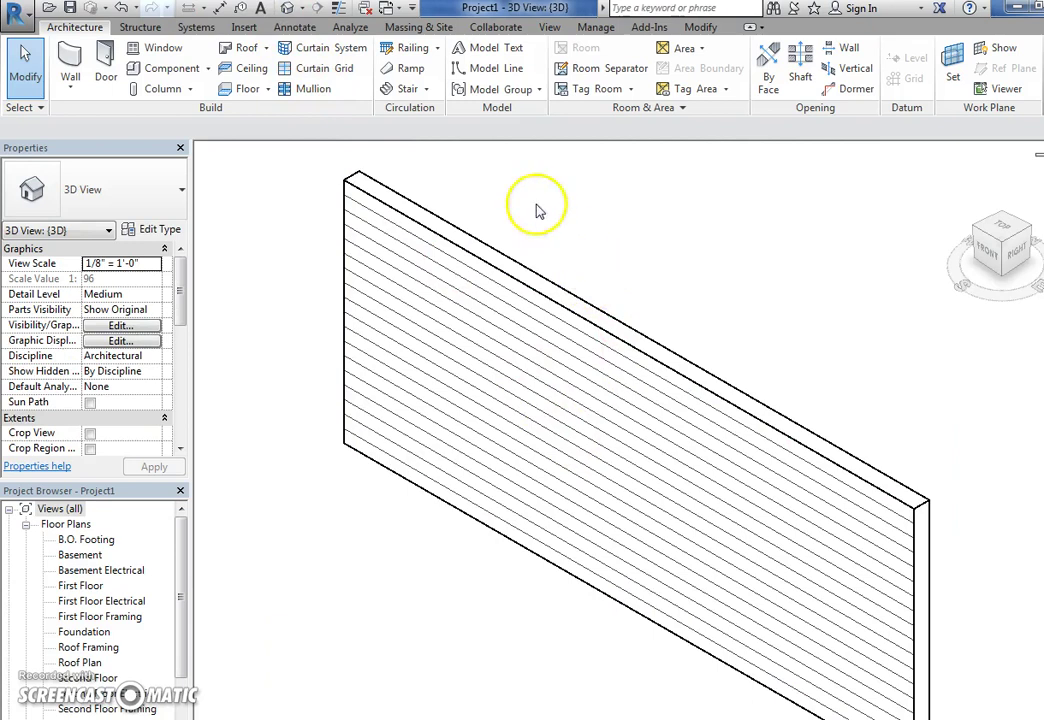
Return to the First Floor plan and delete the trial wall.
{"action": "double_click", "coordinate": [80, 585]}
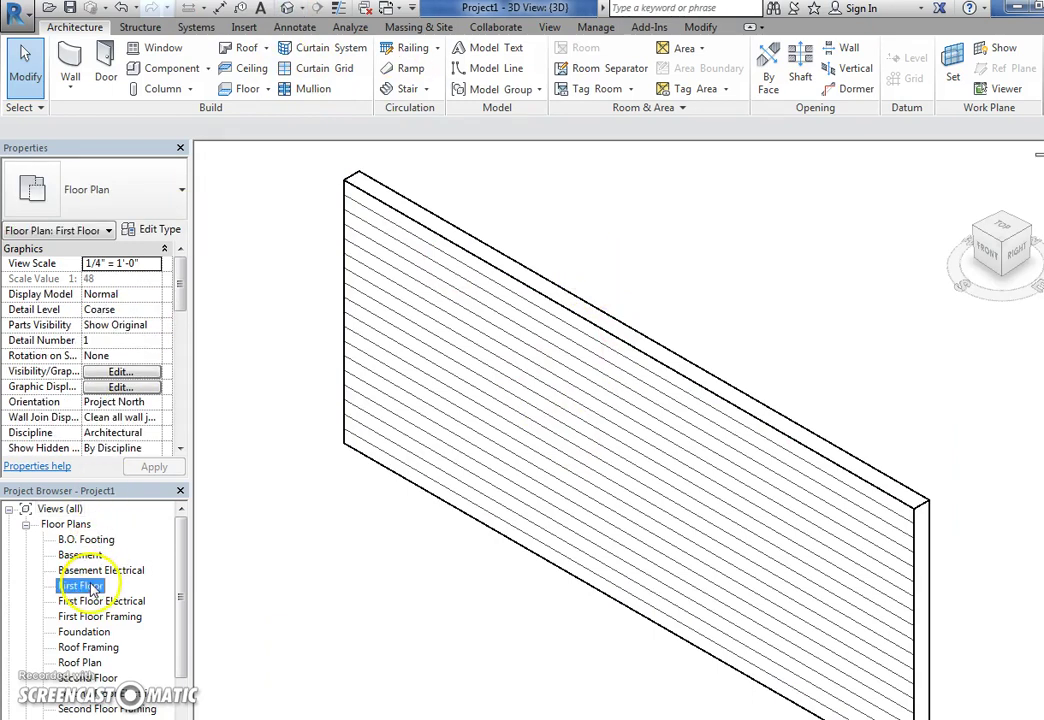
{"action": "left_click", "coordinate": [615, 548]}
{"action": "key", "text": "Delete"}
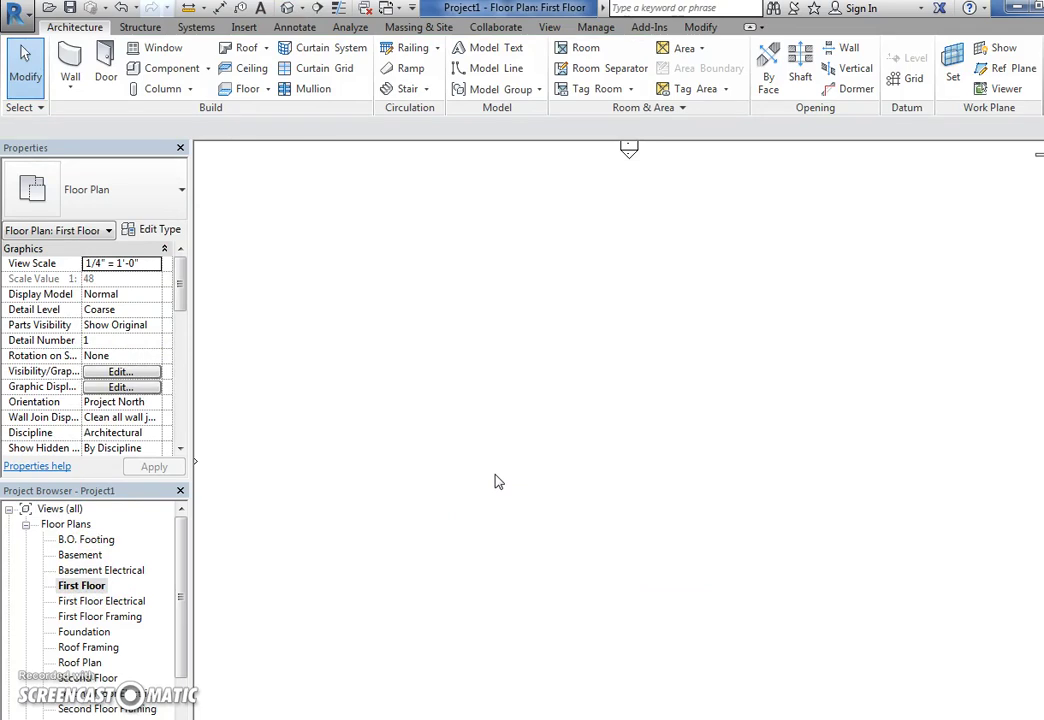
Draw chained exterior walls from the southeast corner: 25' west along the south side, followed by 20' 6" north.
{"action": "left_click", "coordinate": [70, 62]}
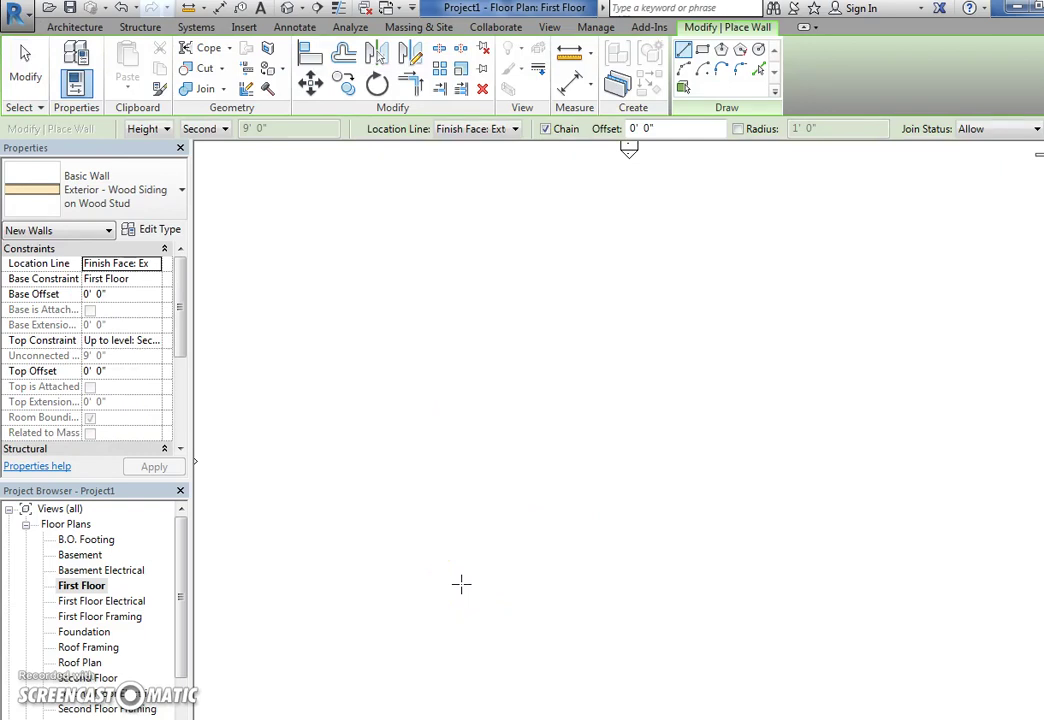
{"action": "left_click_drag", "start_coordinate": [416, 577], "coordinate": [623, 581]}
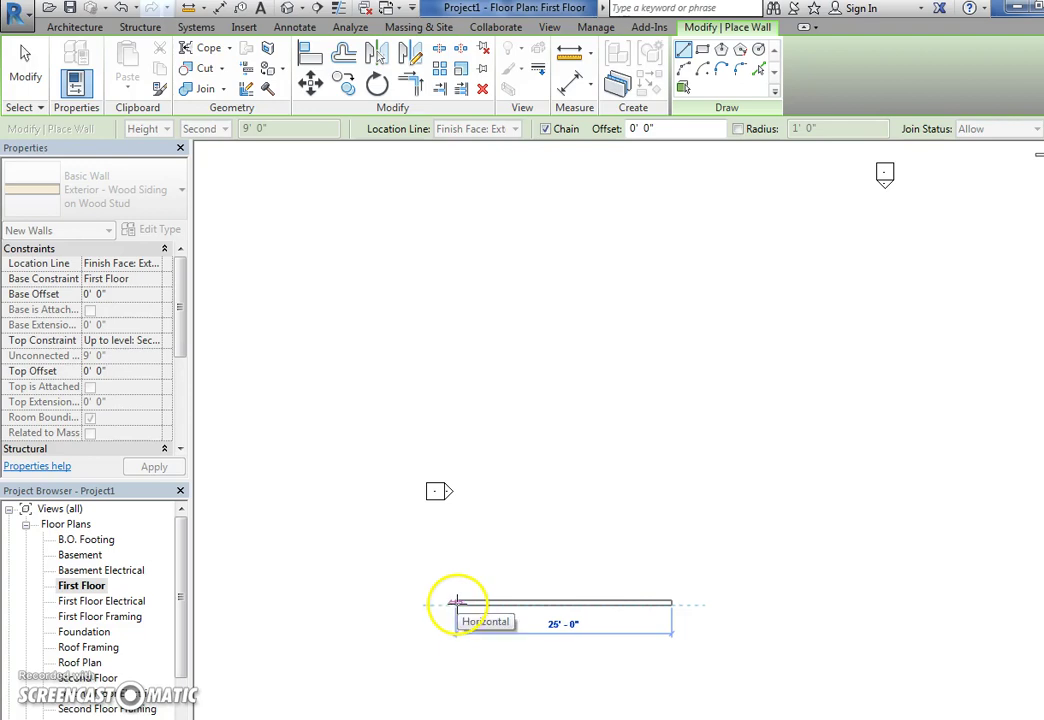
{"action": "left_click", "coordinate": [455, 602]}
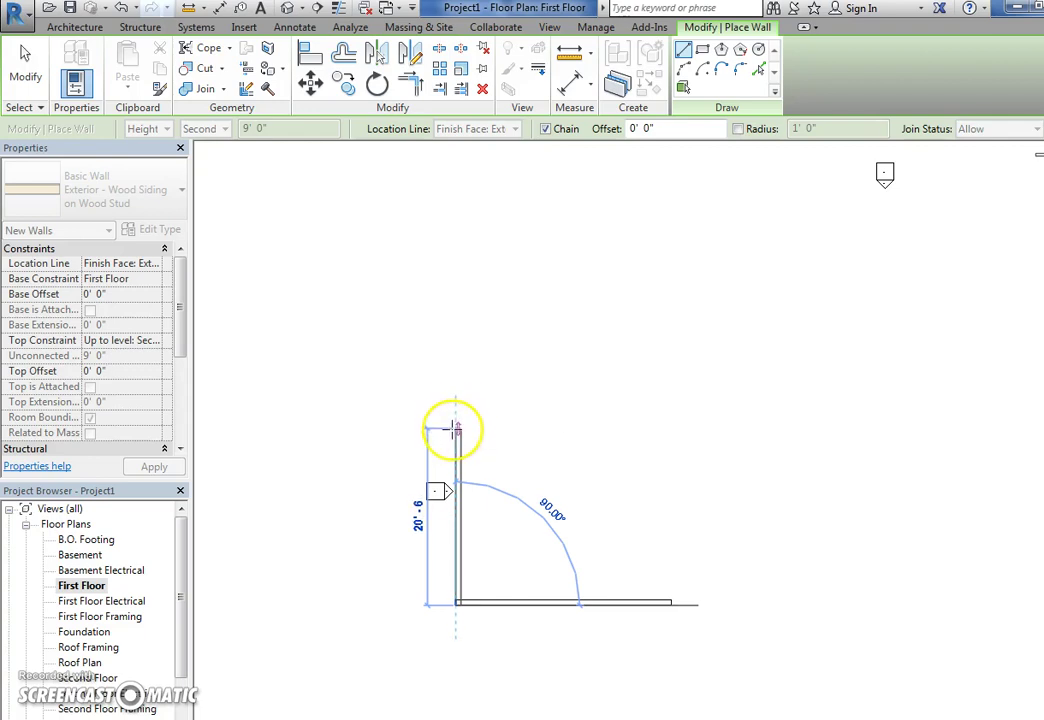
{"action": "left_click", "coordinate": [456, 429]}
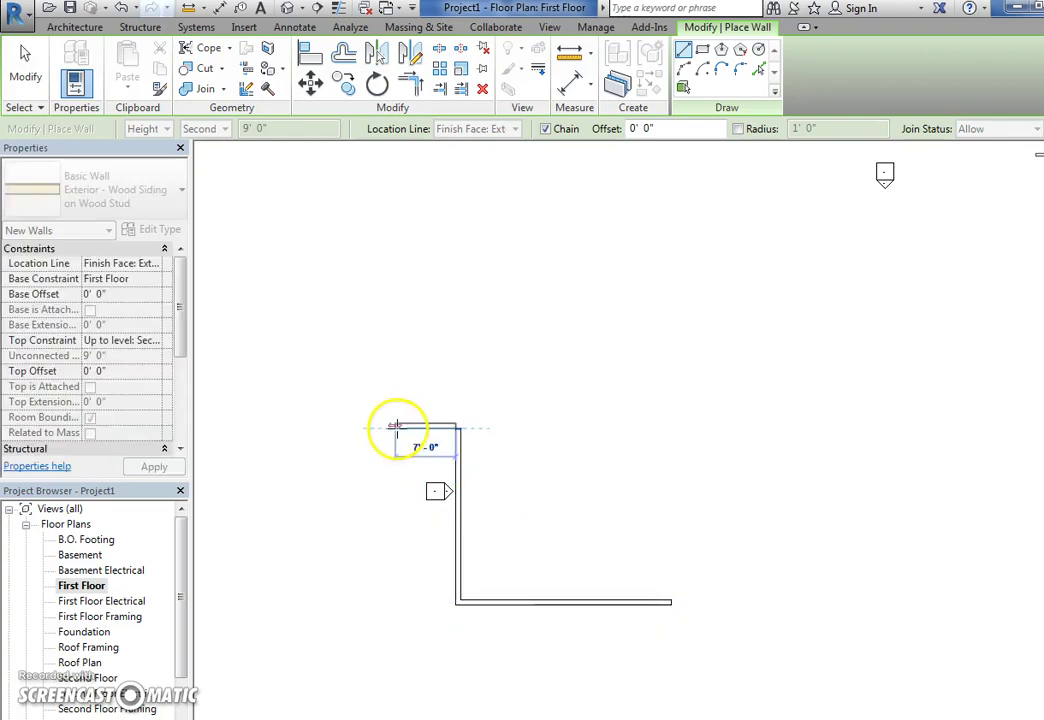
Continue the wall chain around a west bump-out about 4' 6" deep, ending in line with the lower west wall.
{"action": "left_click", "coordinate": [417, 428]}
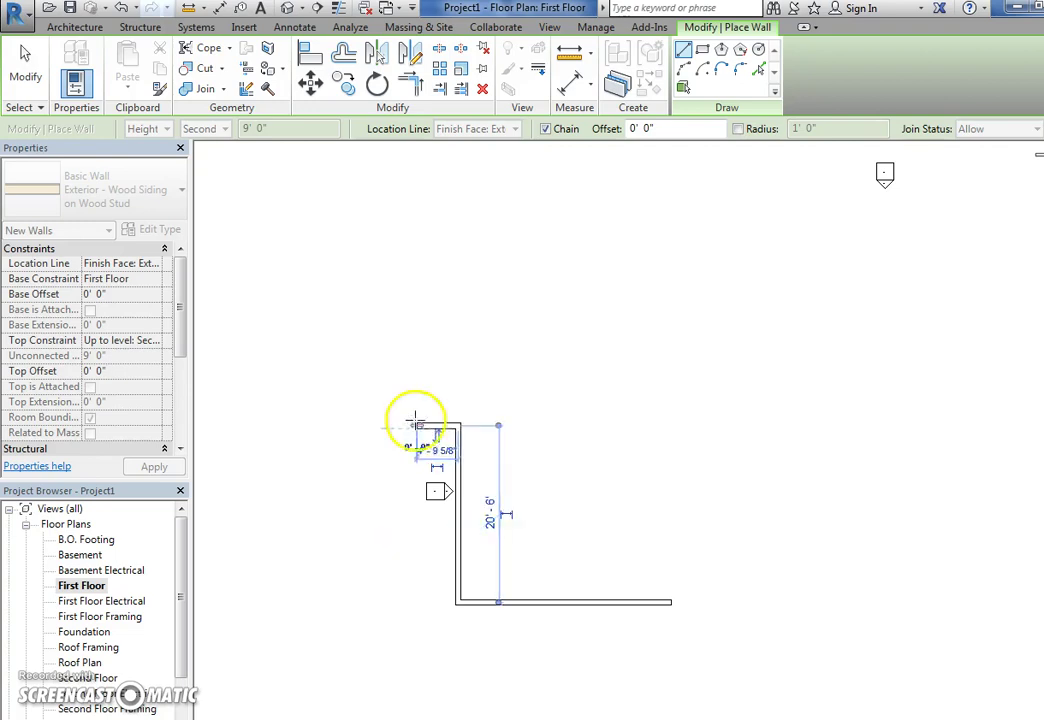
{"action": "left_click", "coordinate": [418, 343]}
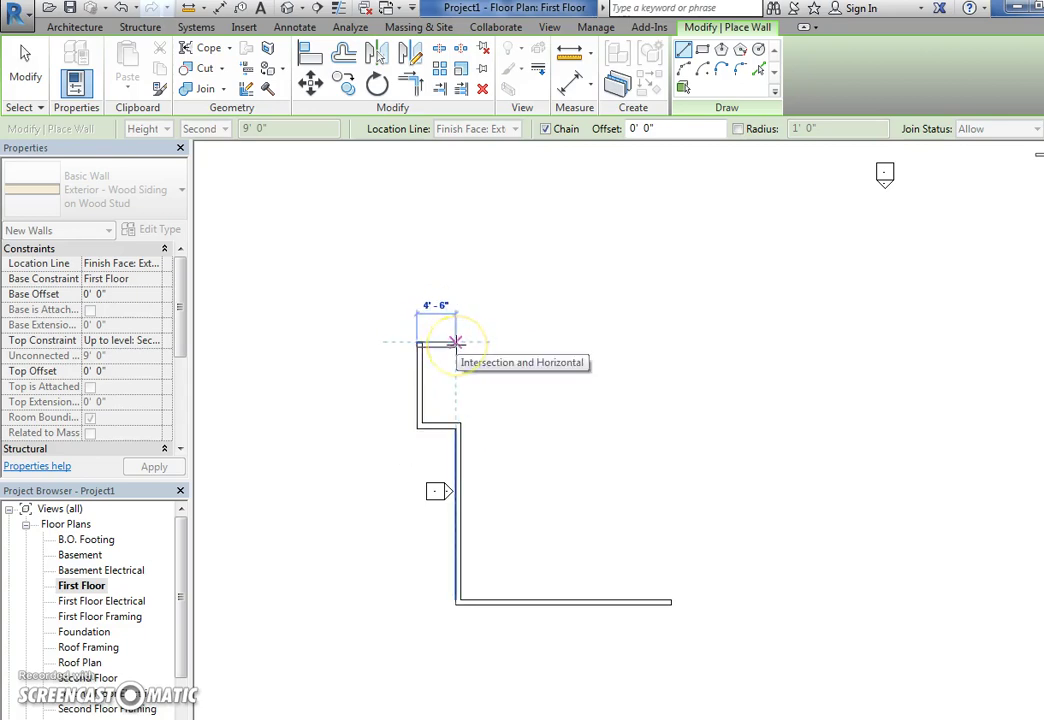
{"action": "left_click", "coordinate": [455, 342]}
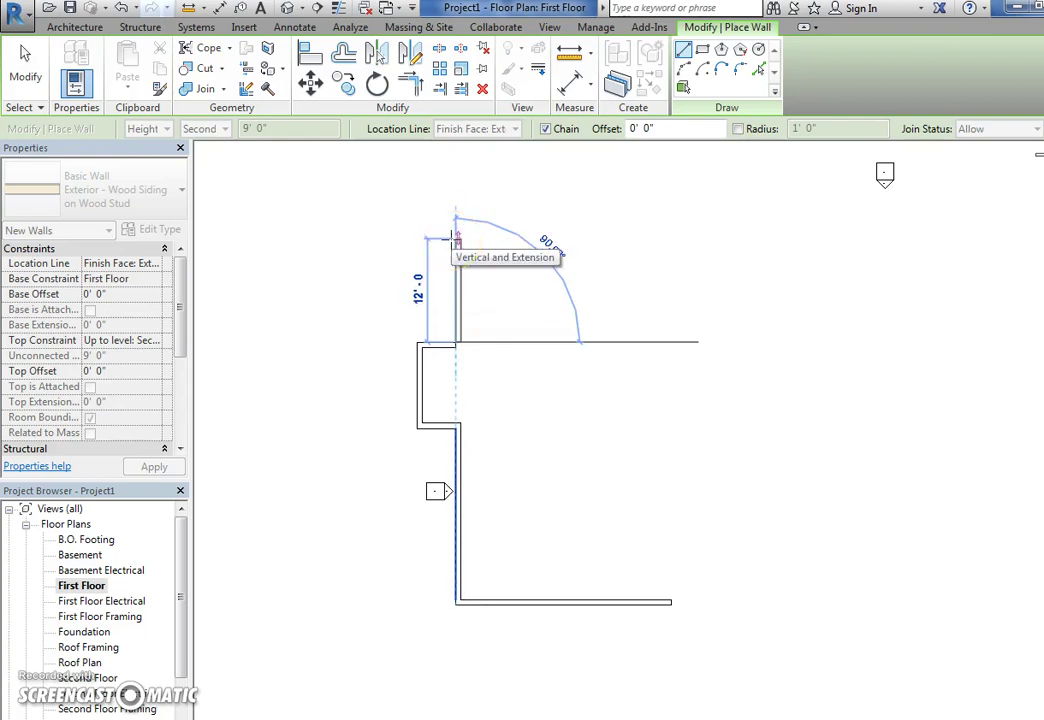
Continue the chain north, across the north side to align with the south wall's east end, and 18' 6" down the east side.
{"action": "left_click", "coordinate": [455, 257]}
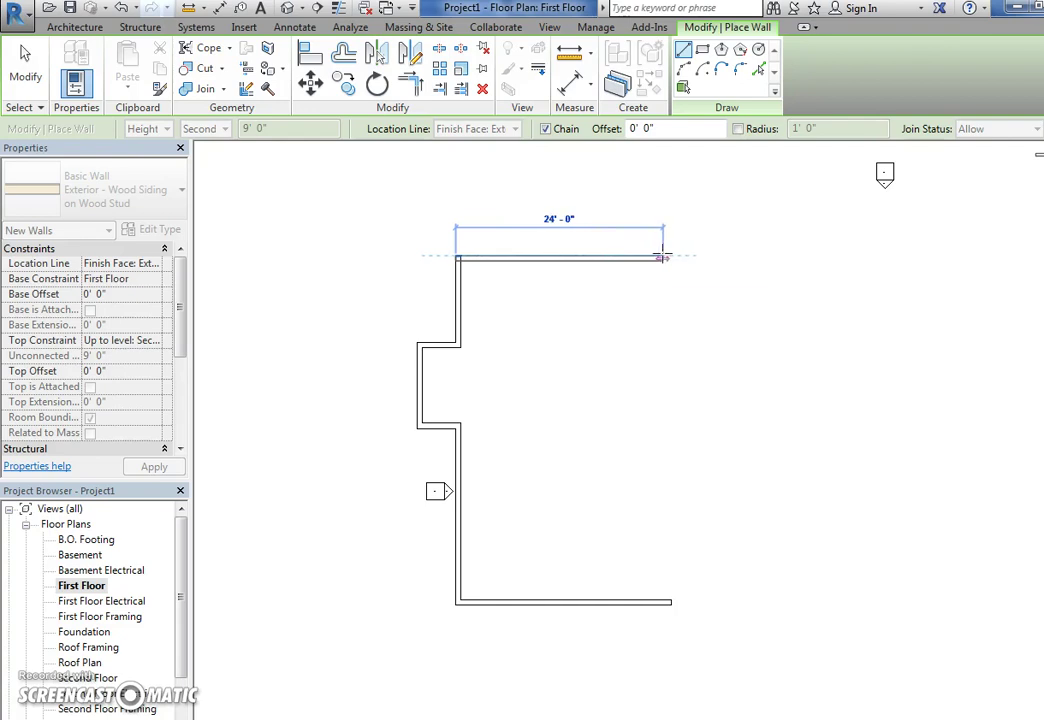
{"action": "left_click", "coordinate": [670, 255]}
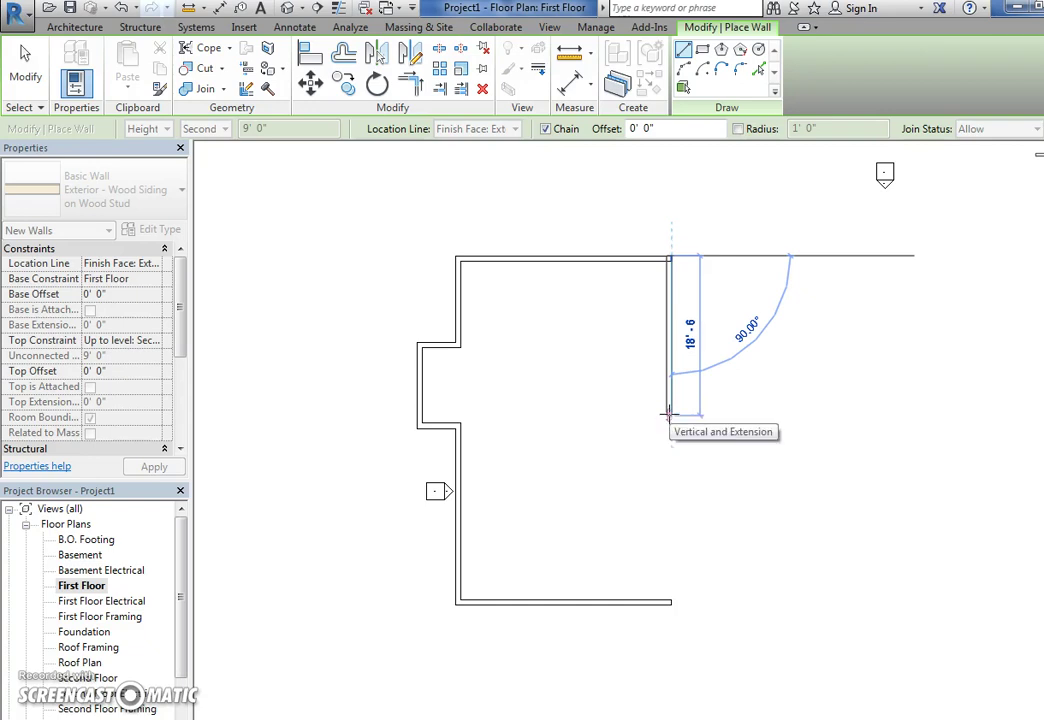
{"action": "left_click", "coordinate": [669, 413]}
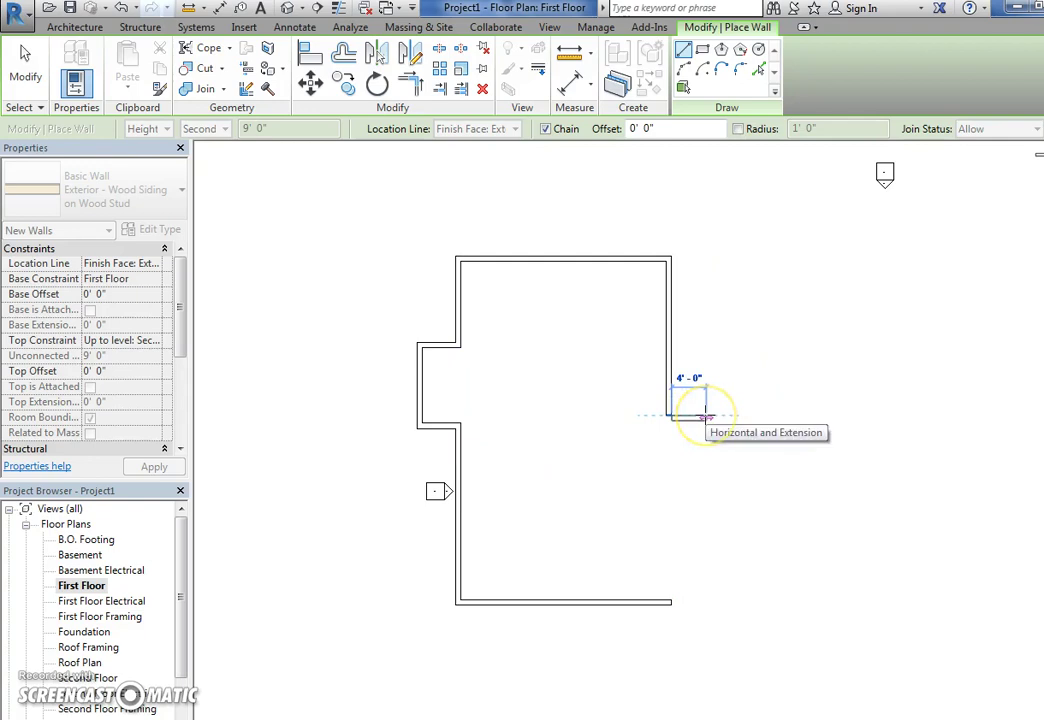
Draw an east bump-out 4' deep, close the outline at the south wall's east end, and finish placing walls.
{"action": "left_click", "coordinate": [705, 416]}
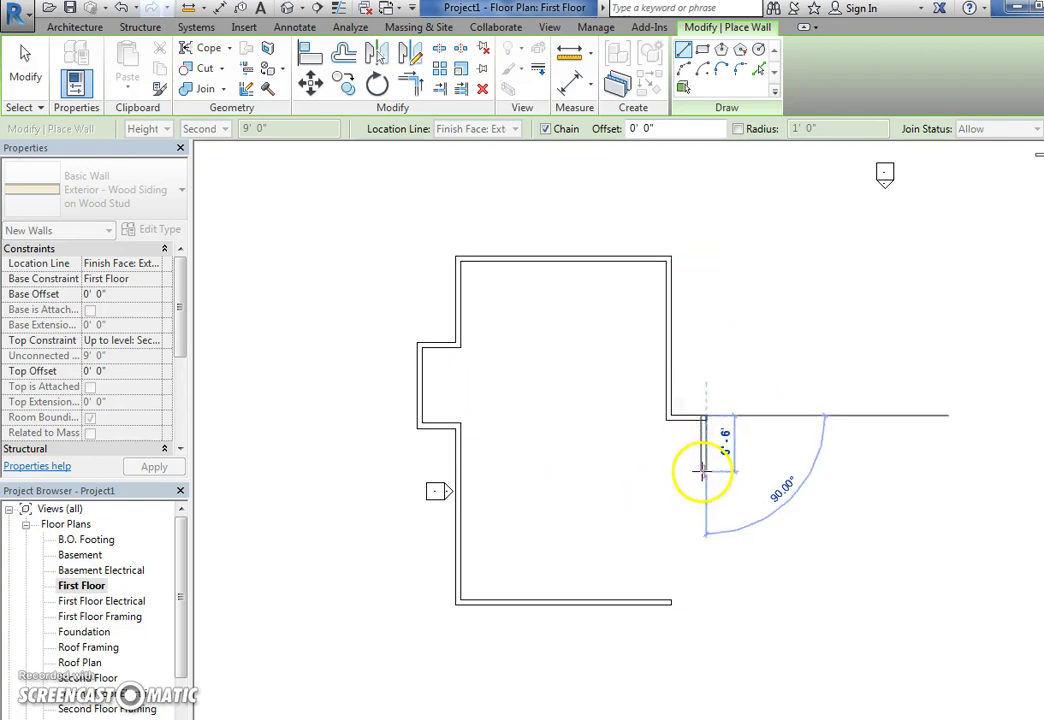
{"action": "left_click", "coordinate": [705, 467]}
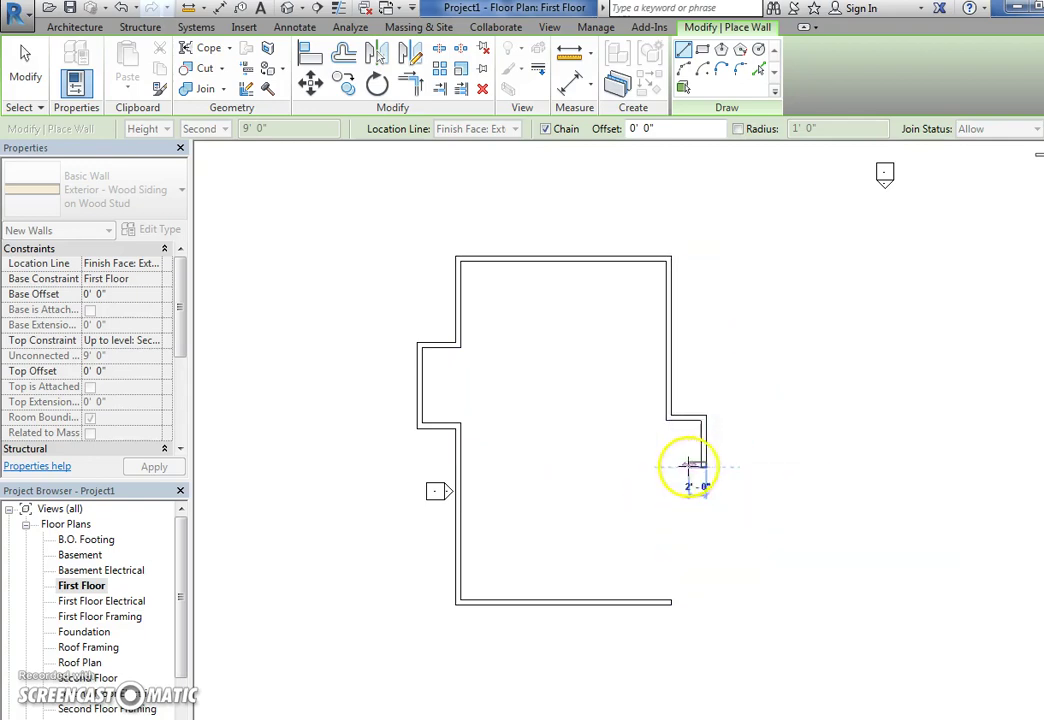
{"action": "left_click", "coordinate": [669, 467]}
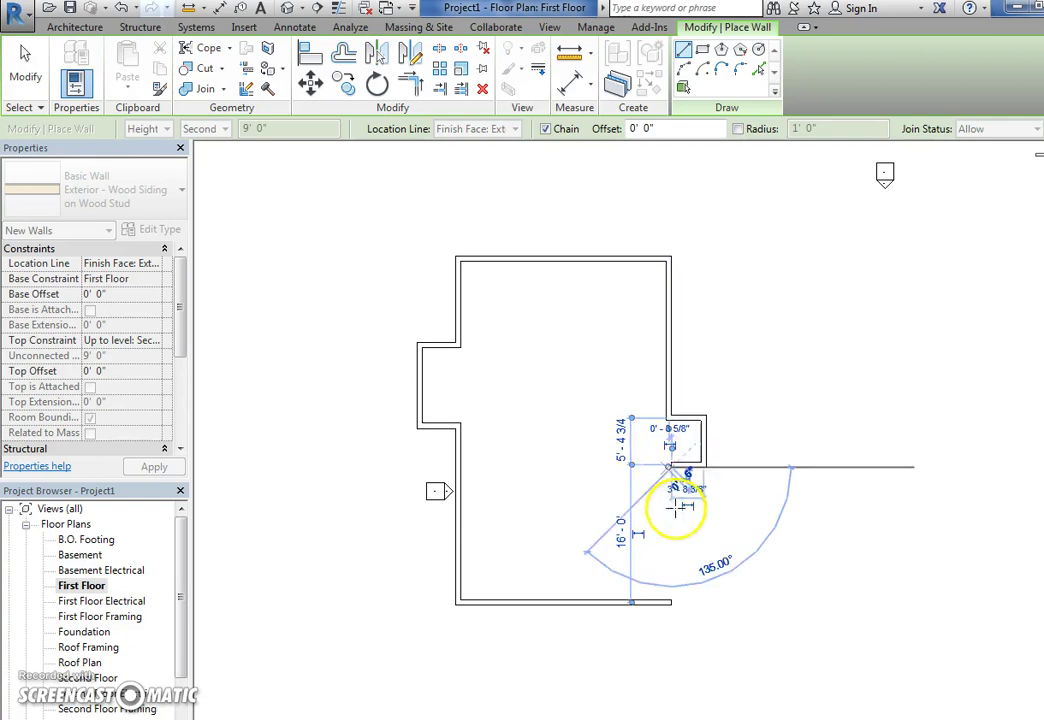
{"action": "left_click", "coordinate": [673, 604]}
{"action": "key", "text": "Escape"}
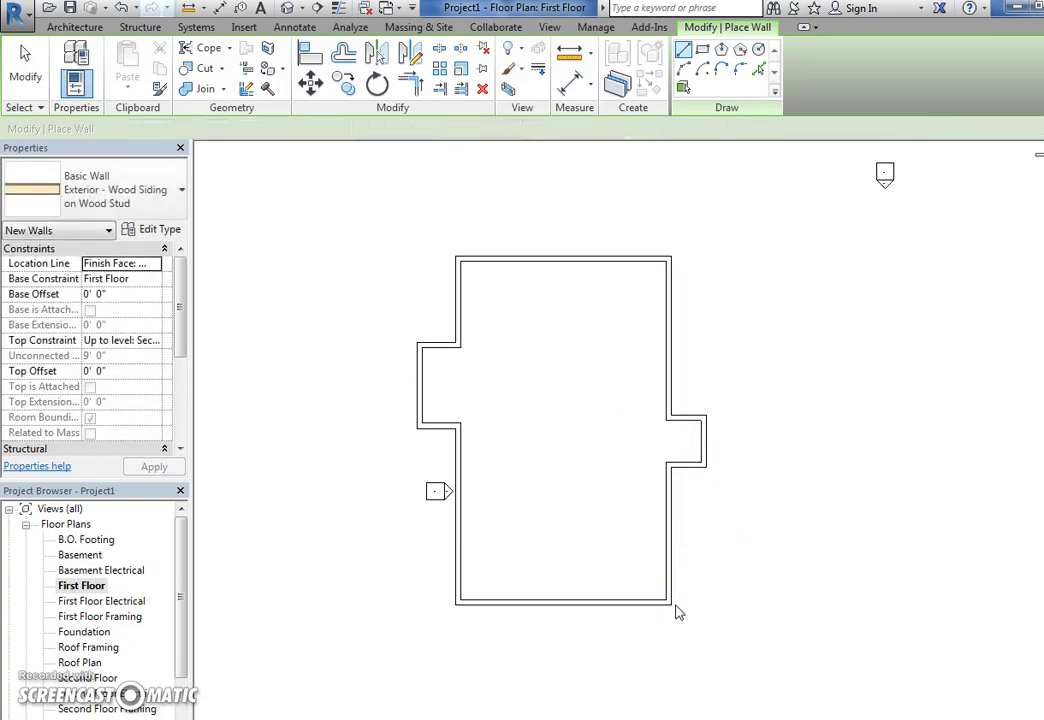
{"action": "key", "text": "Escape"}
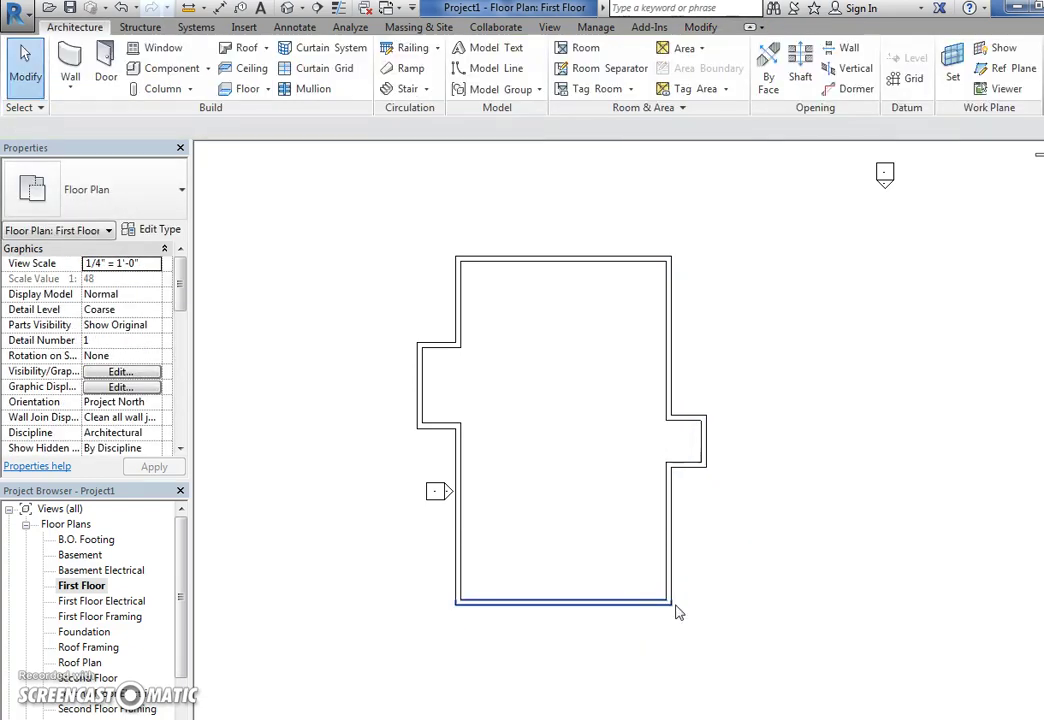
Move the west building elevation marker farther west, clear of the house outline.
{"action": "left_click", "coordinate": [408, 487]}
{"action": "left_click_drag", "start_coordinate": [105, 392], "coordinate": [238, 418]}
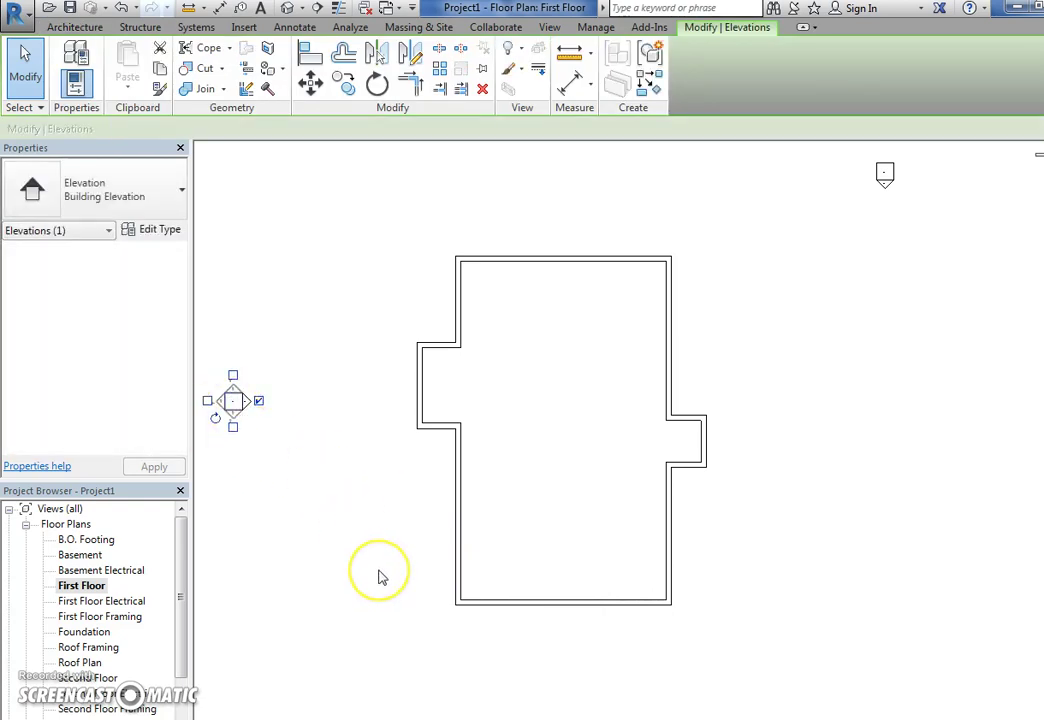
Deselect the elevation marker and set up the Aligned dimension to reference wall faces.
{"action": "left_click", "coordinate": [380, 575]}
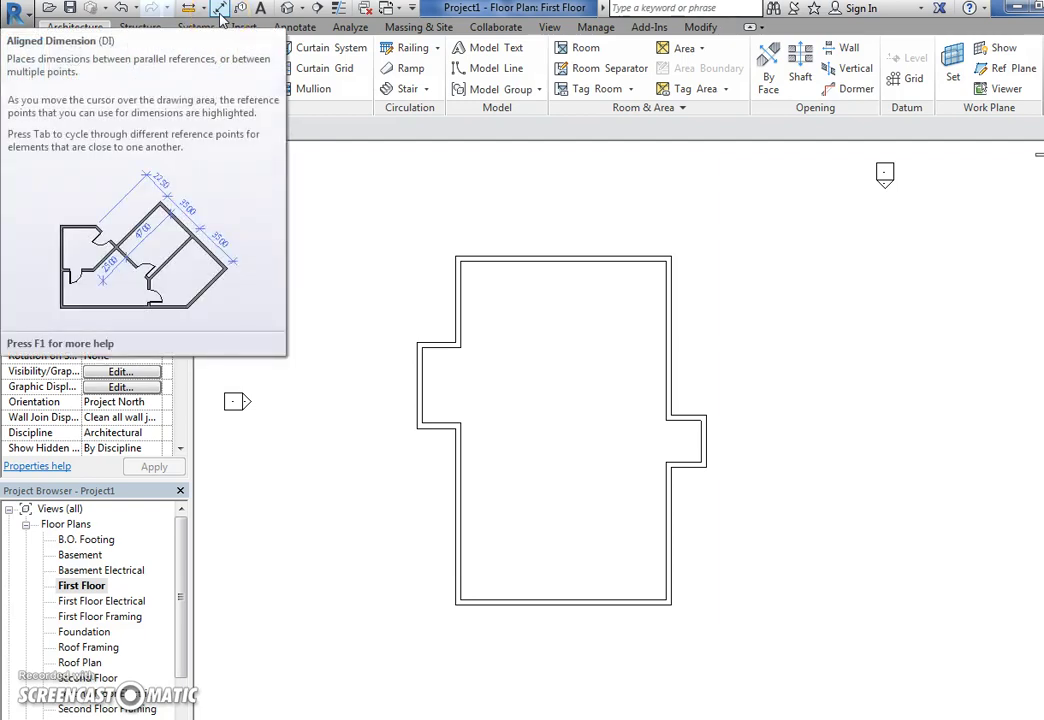
{"action": "left_click", "coordinate": [285, 28]}
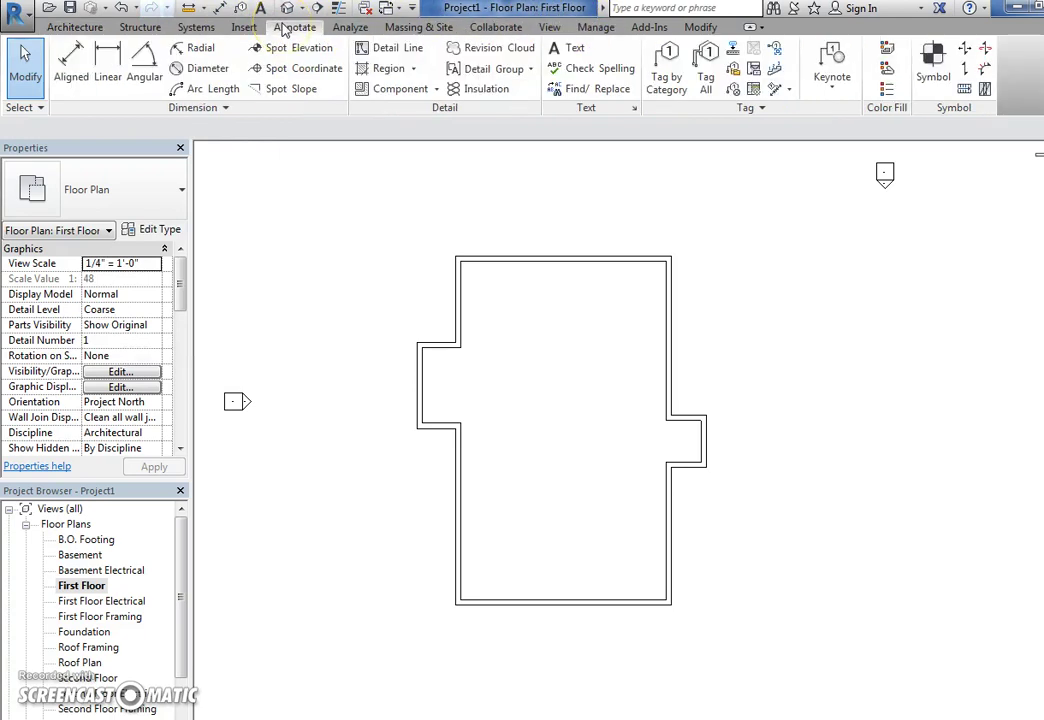
{"action": "left_click", "coordinate": [80, 50]}
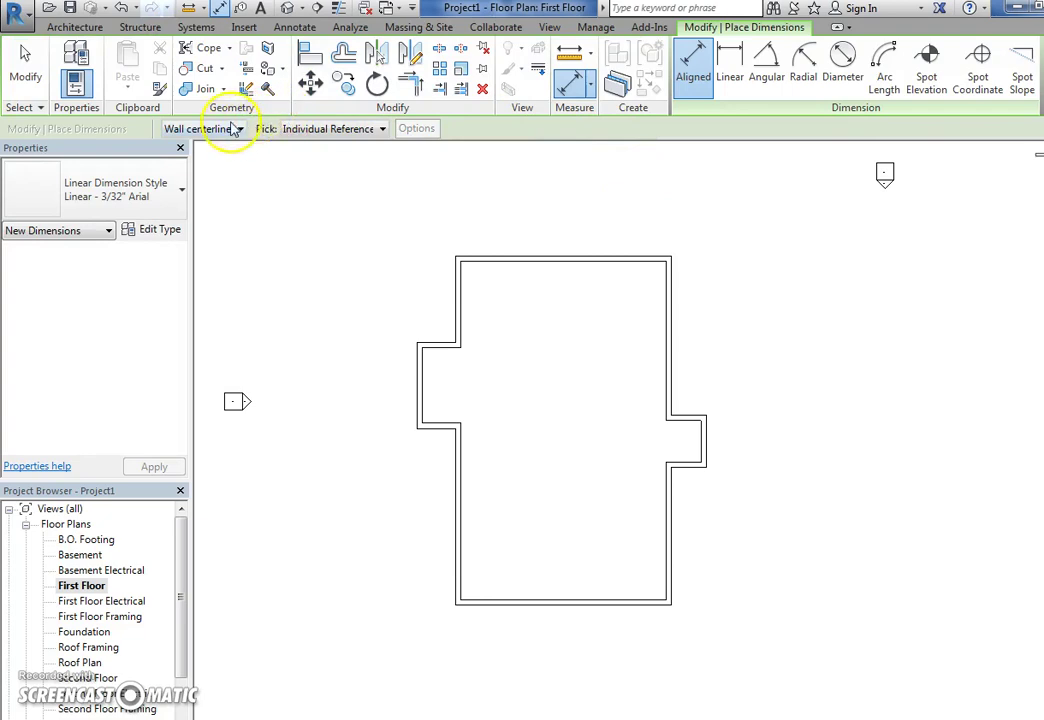
{"action": "left_click", "coordinate": [228, 128]}
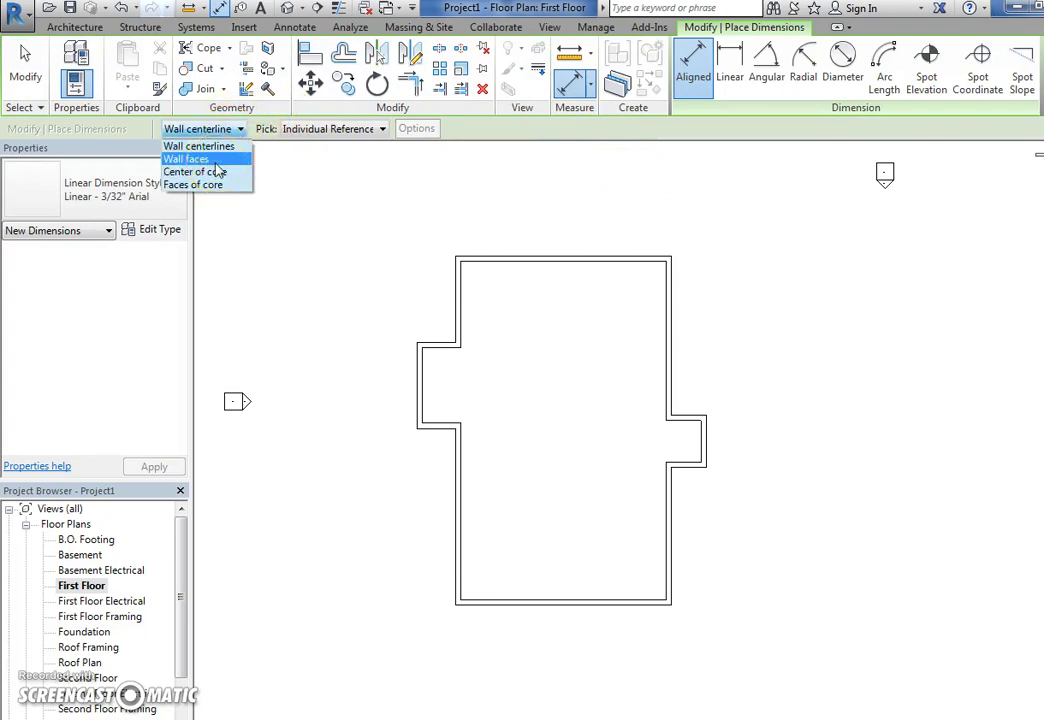
{"action": "left_click", "coordinate": [205, 159]}
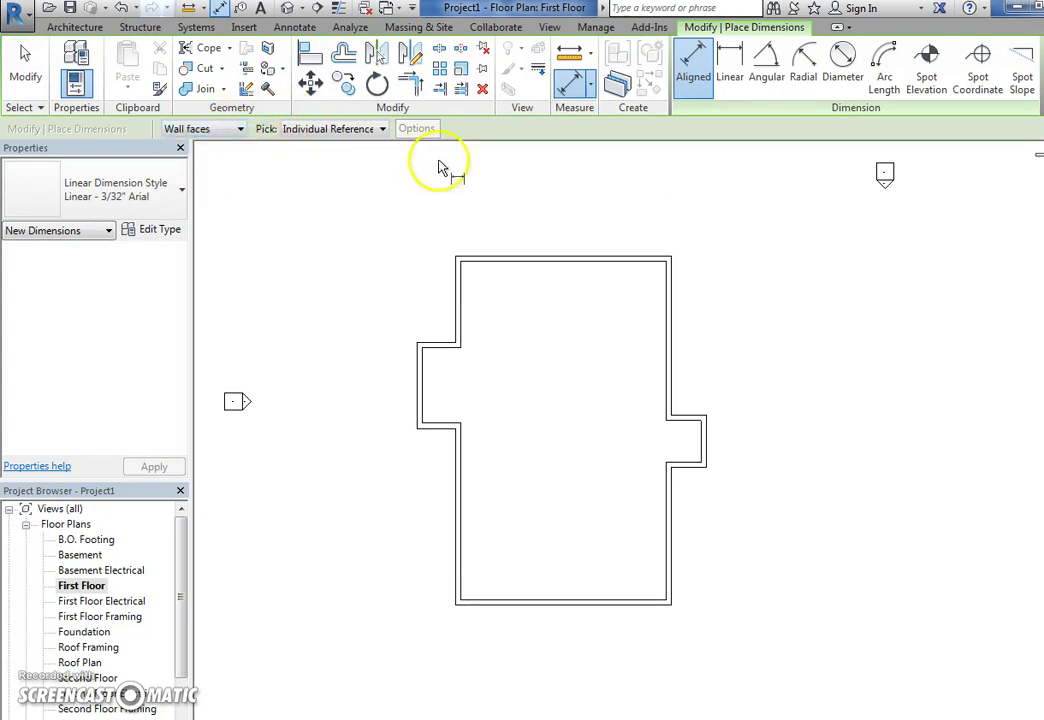
Dimension the east side in one chain from the north wall through both bump-out edges to the south wall, placed just outside the bump-out.
{"action": "left_click", "coordinate": [661, 261]}
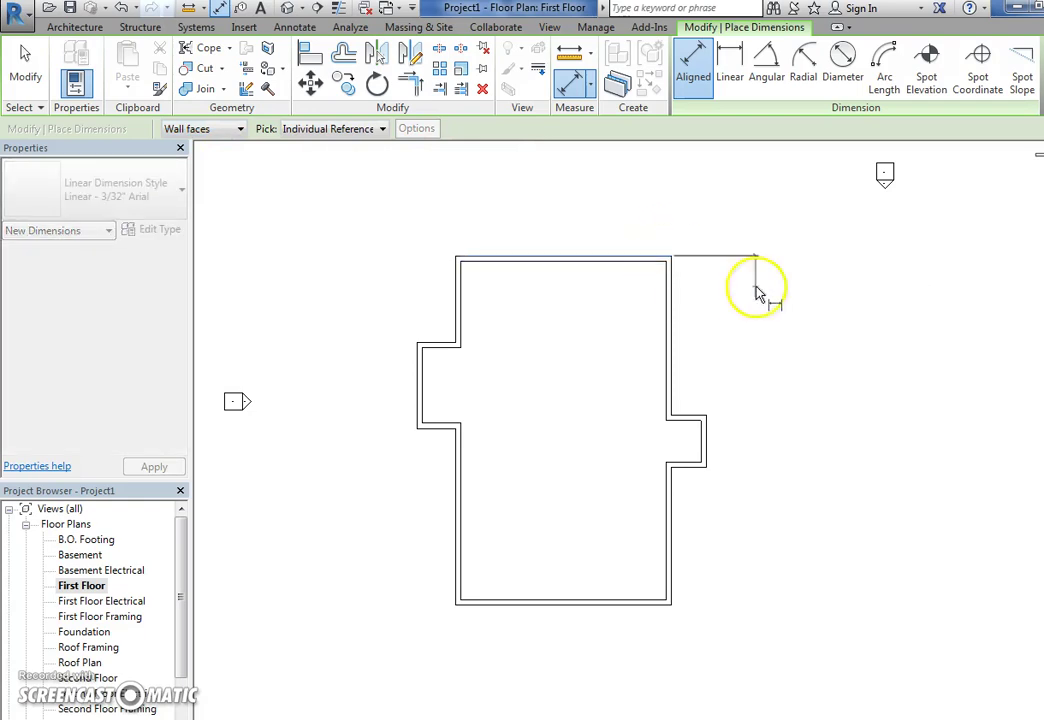
{"action": "left_click", "coordinate": [690, 418]}
{"action": "left_click", "coordinate": [681, 467]}
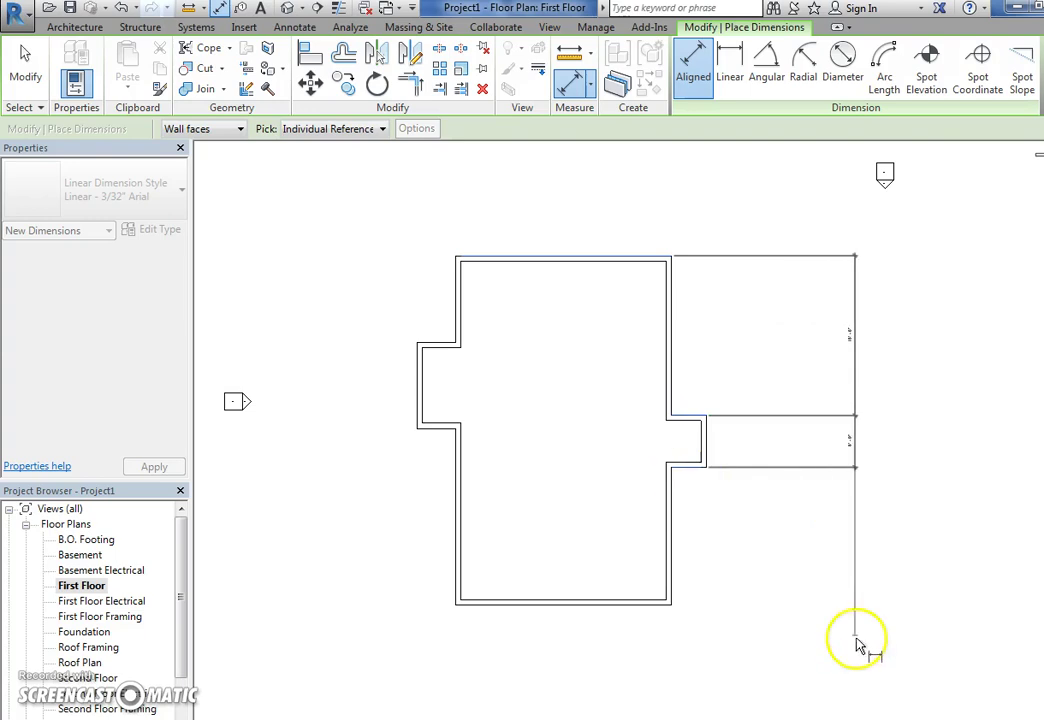
{"action": "left_click", "coordinate": [649, 612]}
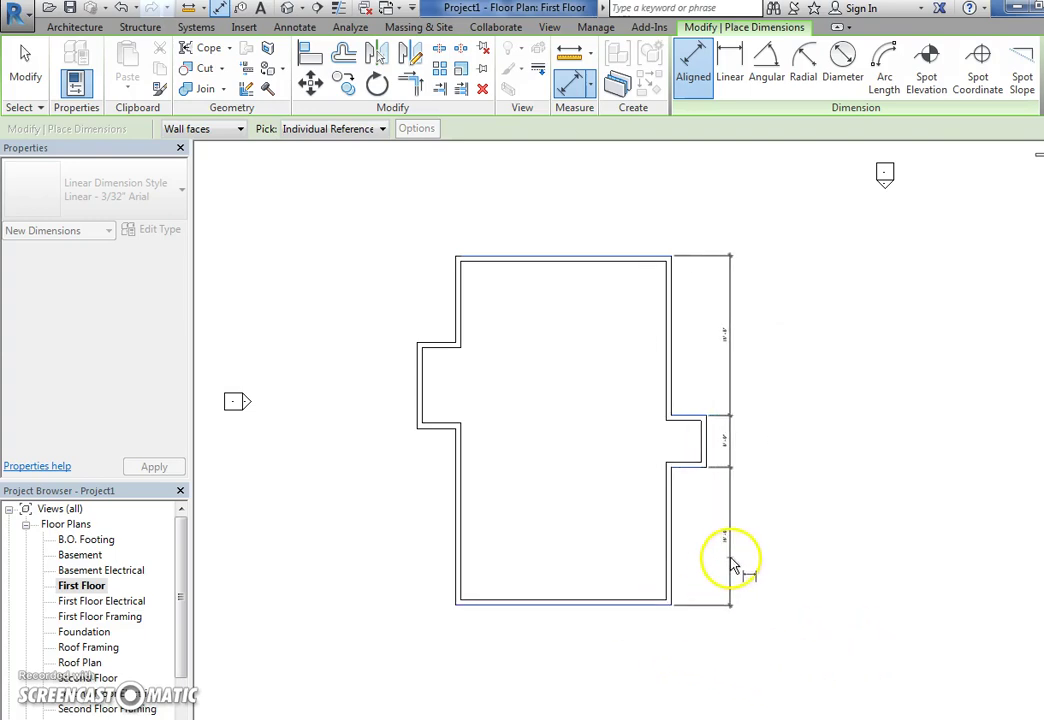
{"action": "left_click", "coordinate": [734, 564]}
{"action": "scroll", "coordinate": [705, 528], "scroll_direction": "up", "scroll_amount": 3}
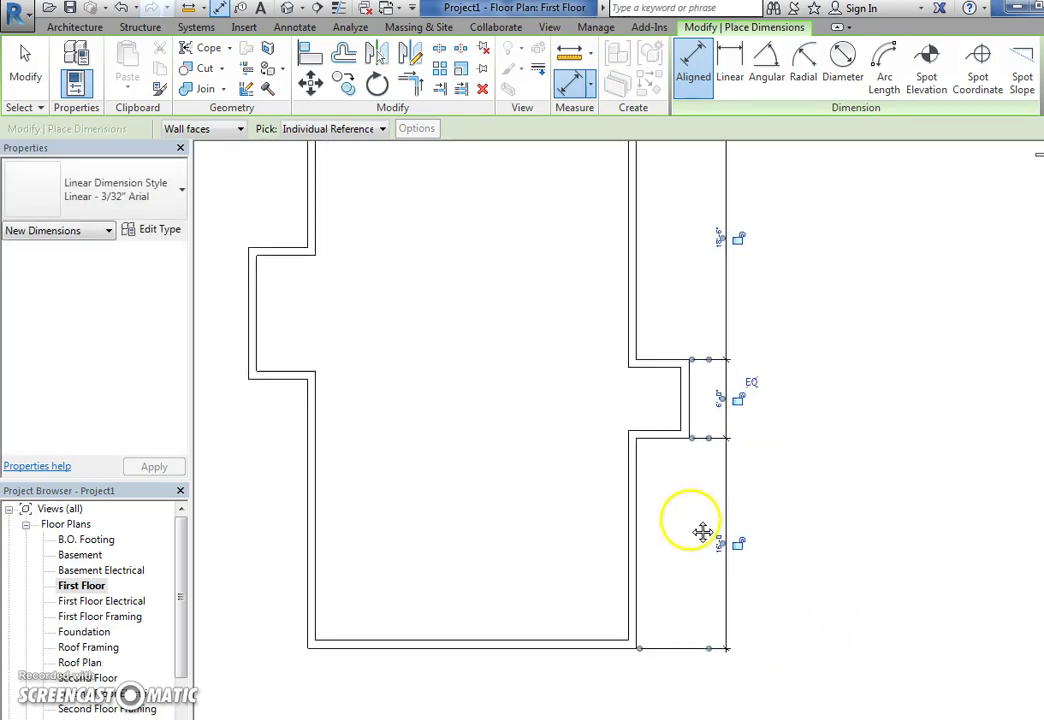
{"action": "key", "text": "Escape"}
{"action": "key", "text": "Escape"}
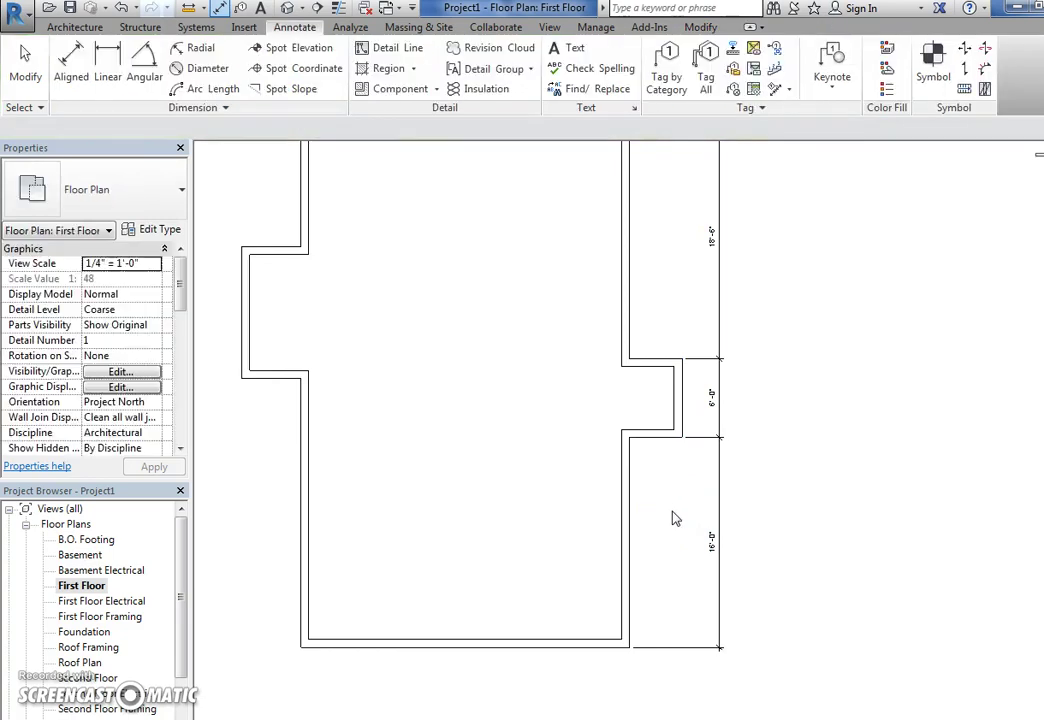
Dimension the west side in one chain from the south wall through both bump-out edges to the north wall, placed outside the bump-out.
{"action": "left_click", "coordinate": [238, 8]}
{"action": "left_click", "coordinate": [322, 652]}
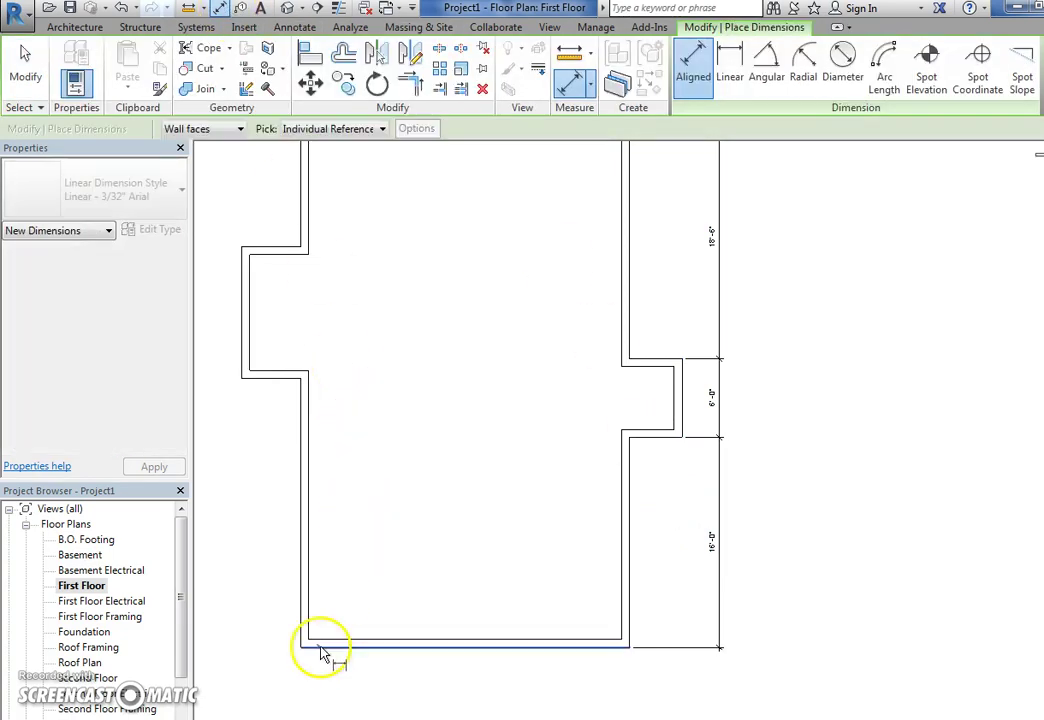
{"action": "left_click", "coordinate": [262, 378]}
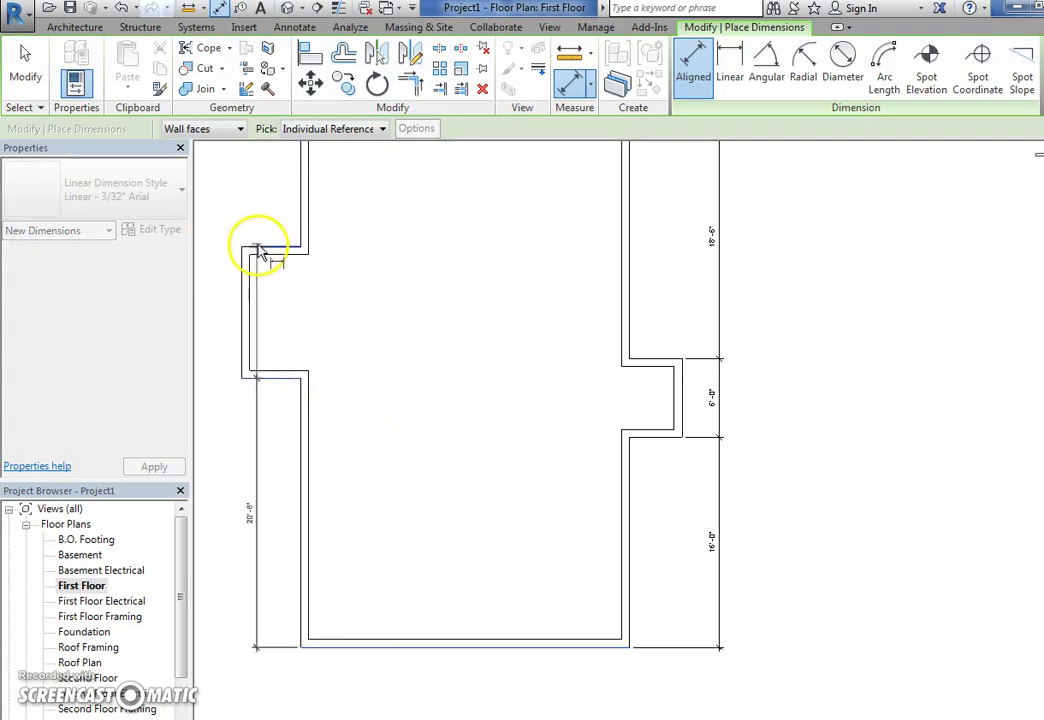
{"action": "middle_click_drag", "start_coordinate": [261, 242], "coordinate": [338, 485]}
{"action": "left_click", "coordinate": [358, 360]}
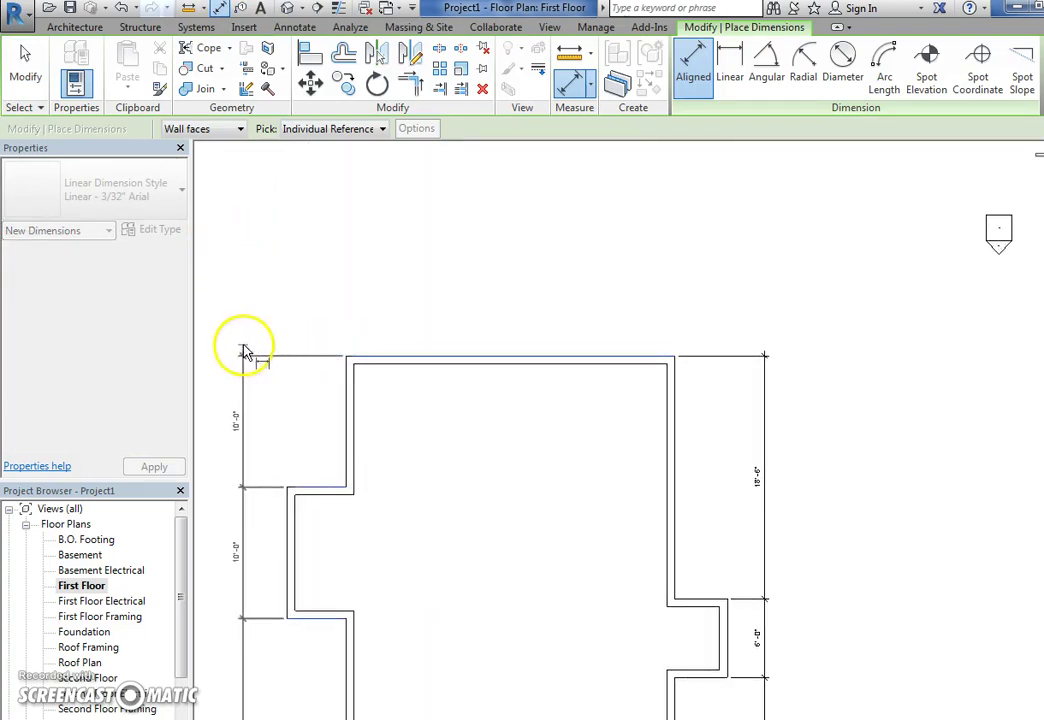
{"action": "left_click", "coordinate": [233, 360]}
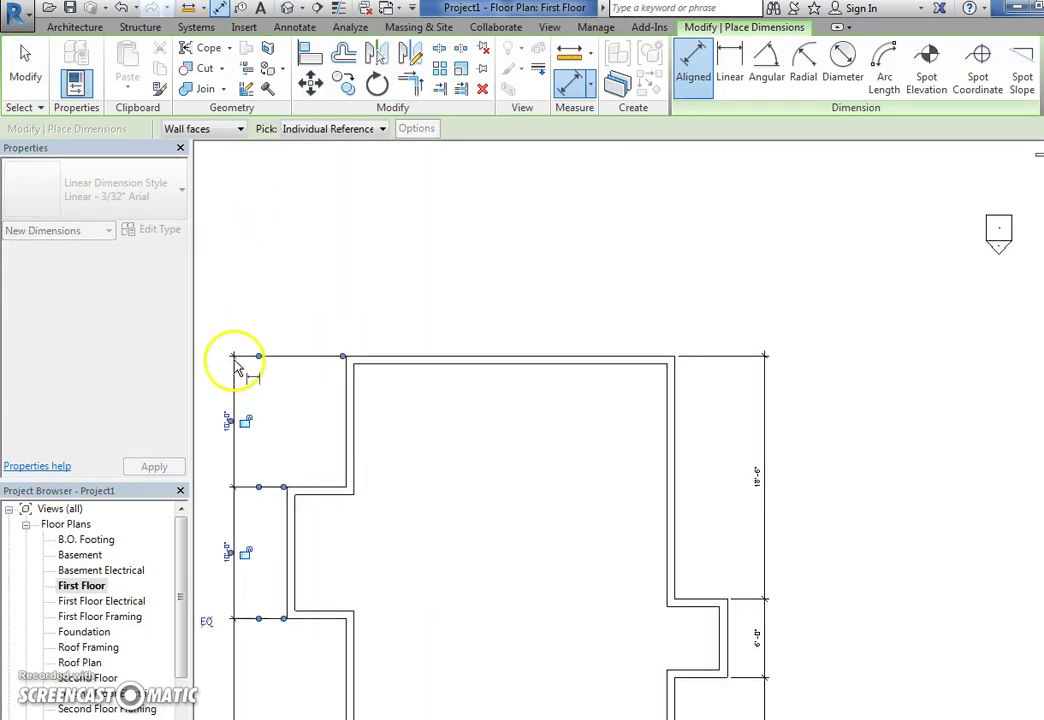
Dimension the house's overall width between the outer faces of the upper west and east walls, placed north of the outline.
{"action": "left_click", "coordinate": [348, 388]}
{"action": "left_click", "coordinate": [677, 437]}
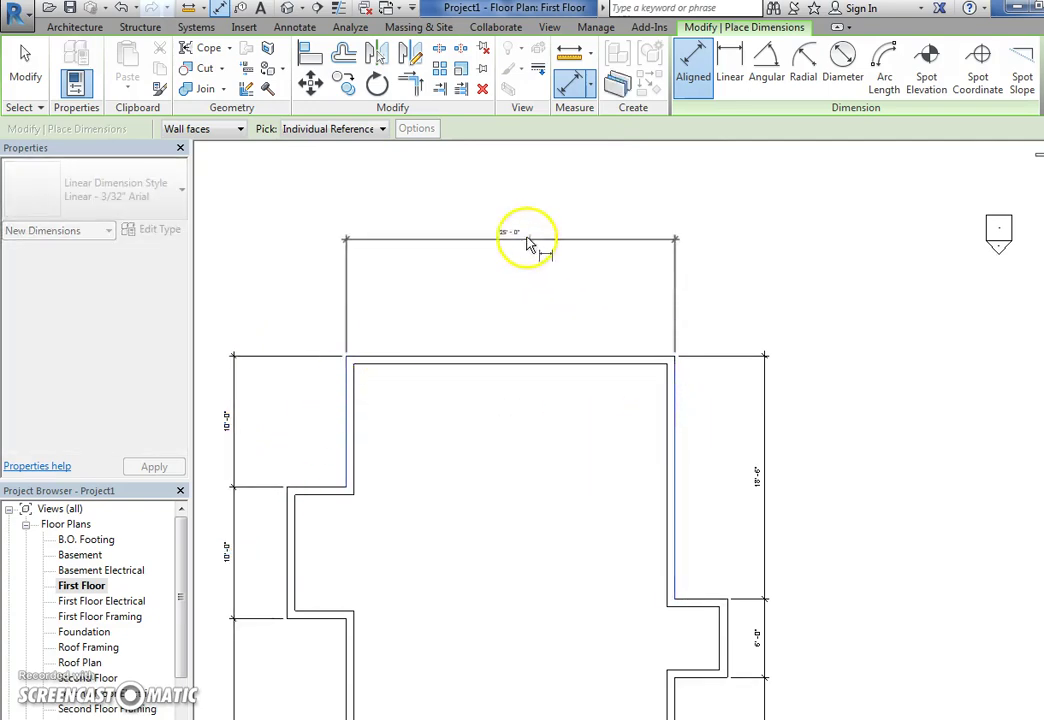
{"action": "left_click", "coordinate": [507, 312]}
{"action": "key", "text": "Escape"}
{"action": "key", "text": "Escape"}
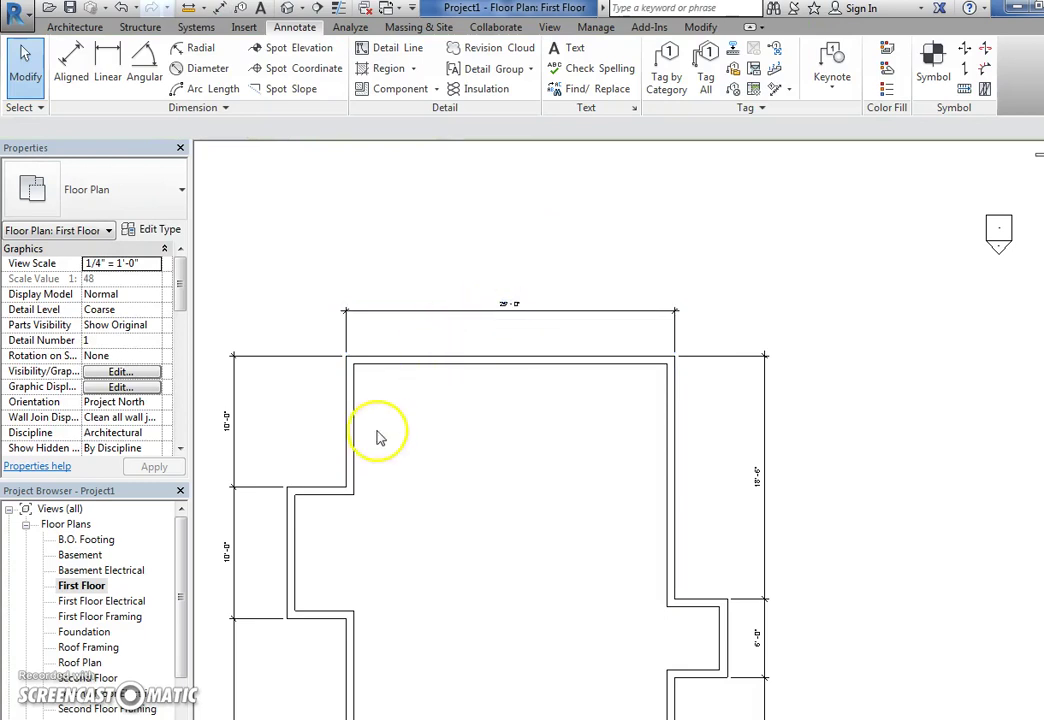
Dimension the west bump-out's depth from the main west wall, in line with the width dimension north of the house.
{"action": "key", "text": "d"}
{"action": "key", "text": "i"}
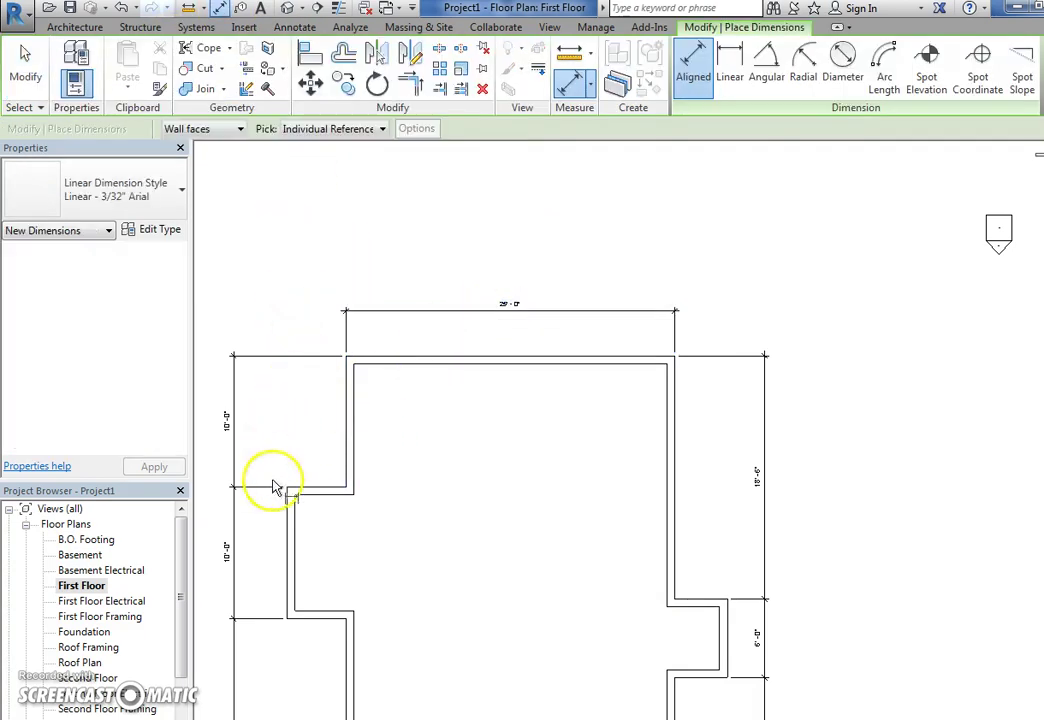
{"action": "left_click", "coordinate": [345, 433]}
{"action": "left_click", "coordinate": [338, 312]}
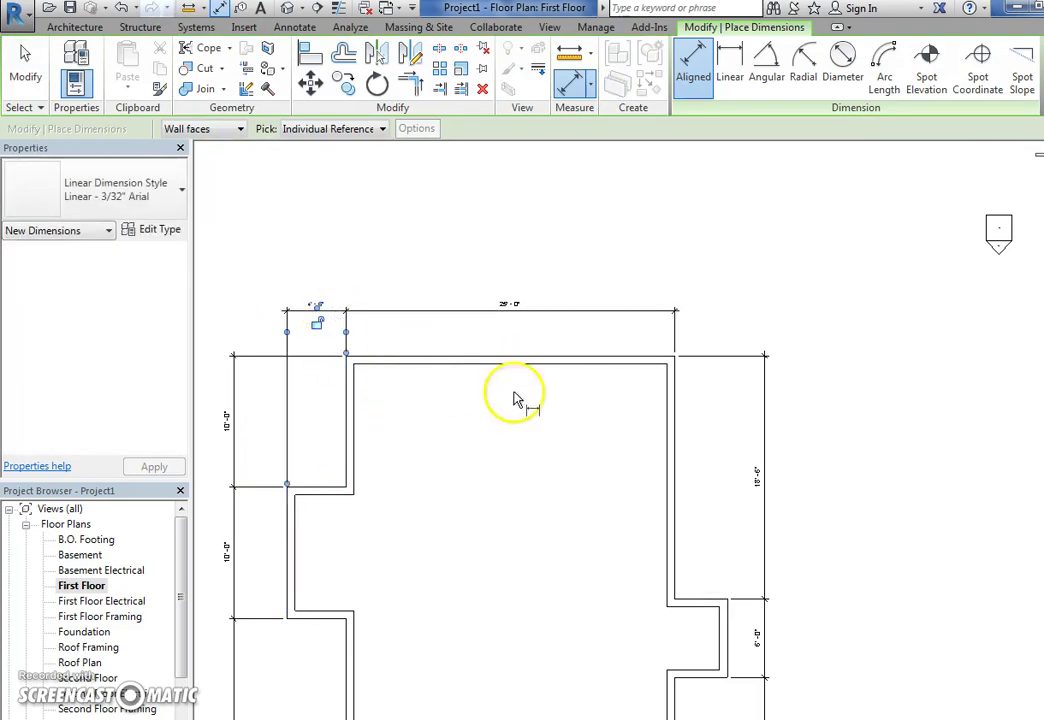
Dimension the east bump-out's depth from the main east wall, in line with the other dimensions north of the house.
{"action": "left_click", "coordinate": [676, 500]}
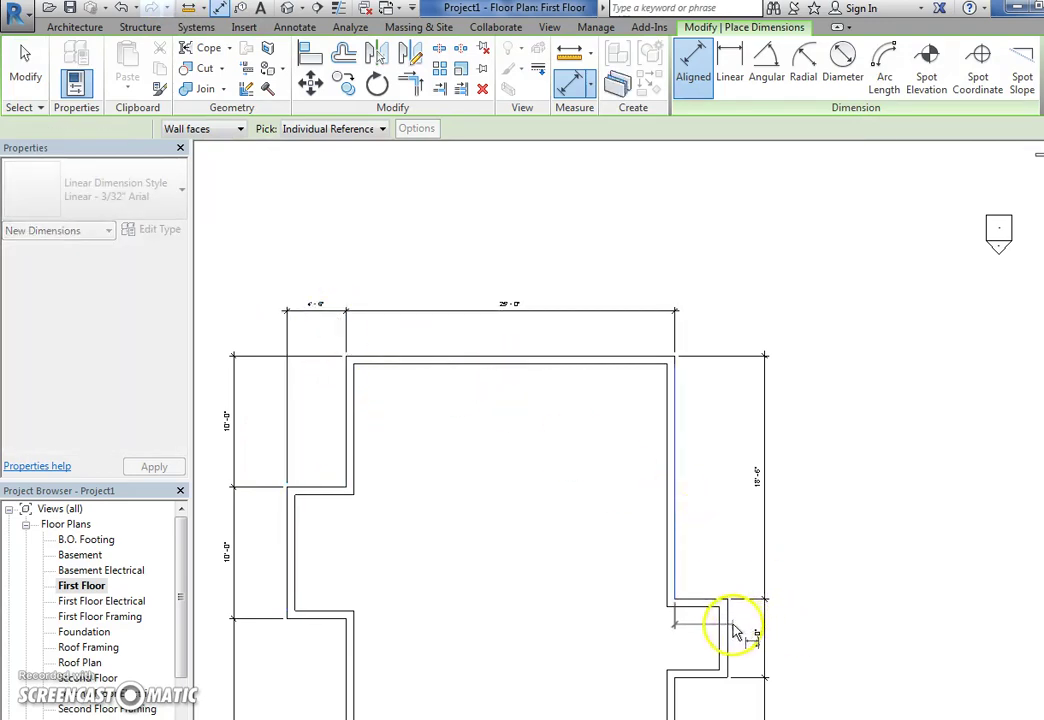
{"action": "left_click", "coordinate": [733, 628]}
{"action": "left_click", "coordinate": [728, 631]}
{"action": "left_click", "coordinate": [676, 580]}
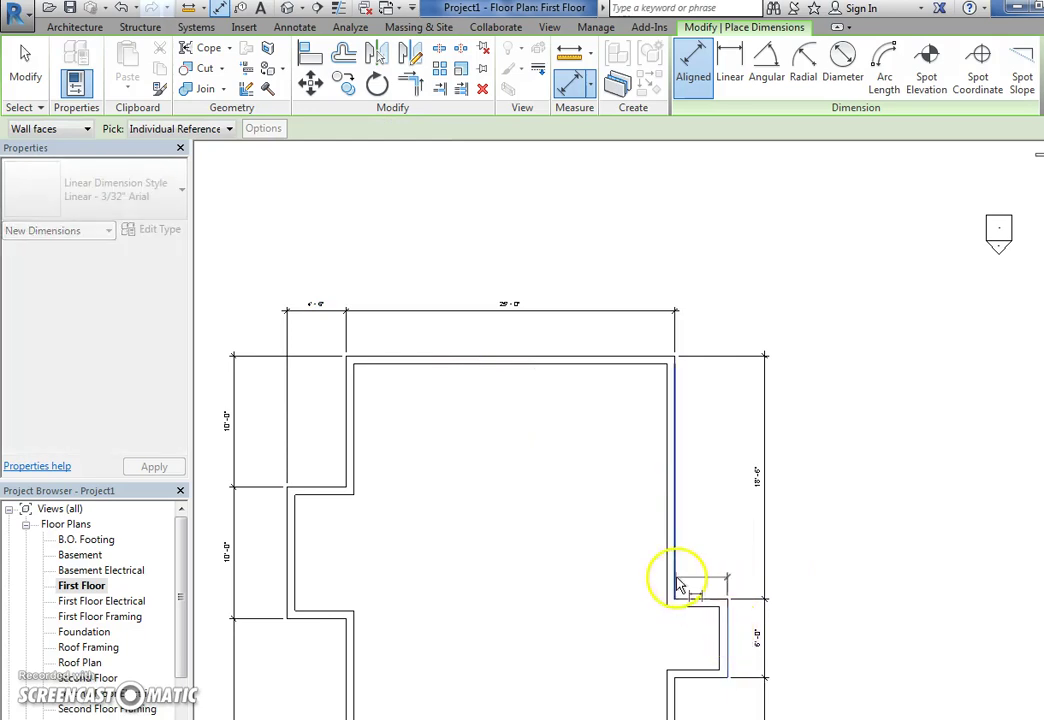
{"action": "left_click", "coordinate": [676, 322]}
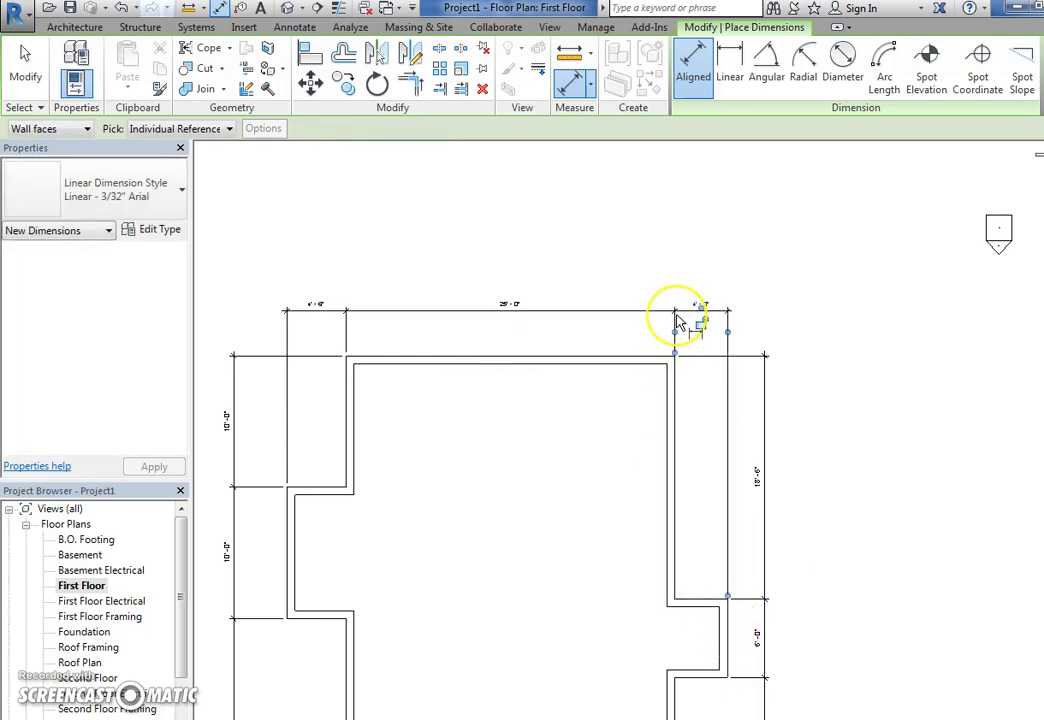
{"action": "key", "text": "Escape"}
{"action": "key", "text": "Escape"}
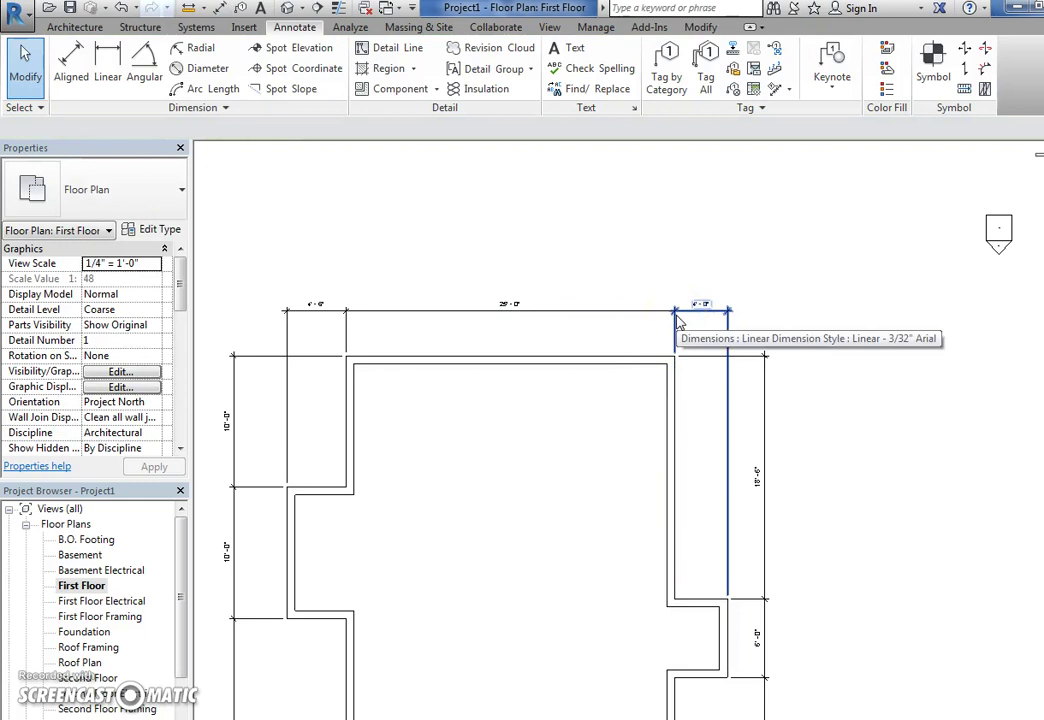
Start a new wall using the Interior - 4 1/2" Partition type.
{"action": "scroll", "coordinate": [676, 310], "scroll_direction": "down", "scroll_amount": 1}
{"action": "middle_click_drag", "start_coordinate": [676, 310], "coordinate": [630, 325]}
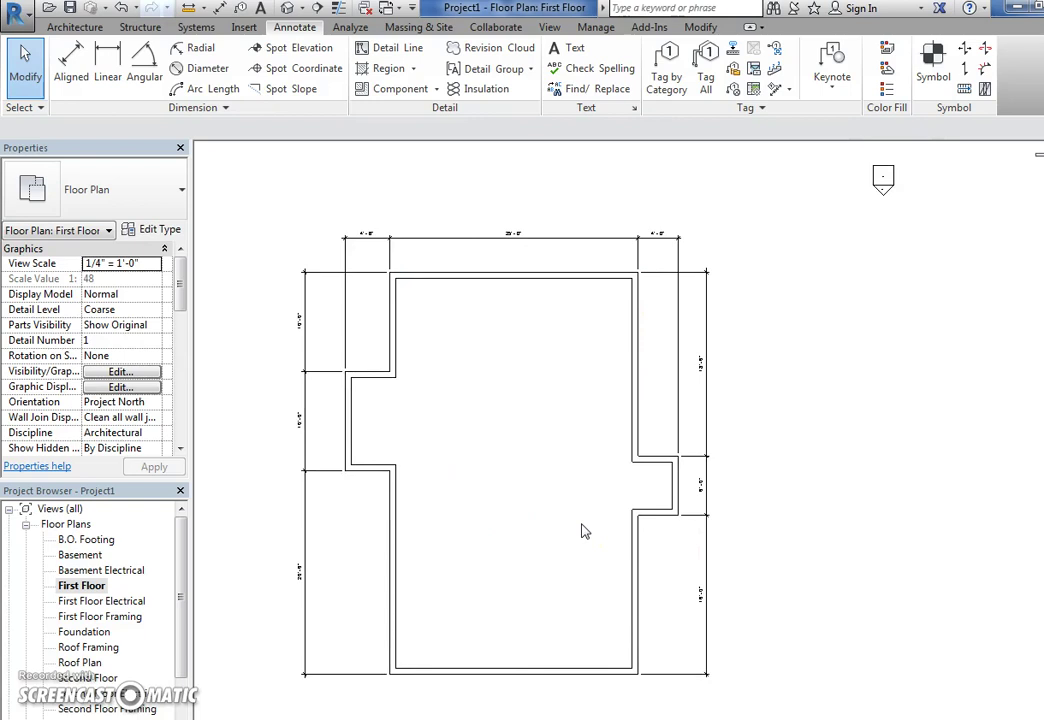
{"action": "left_click", "coordinate": [74, 27]}
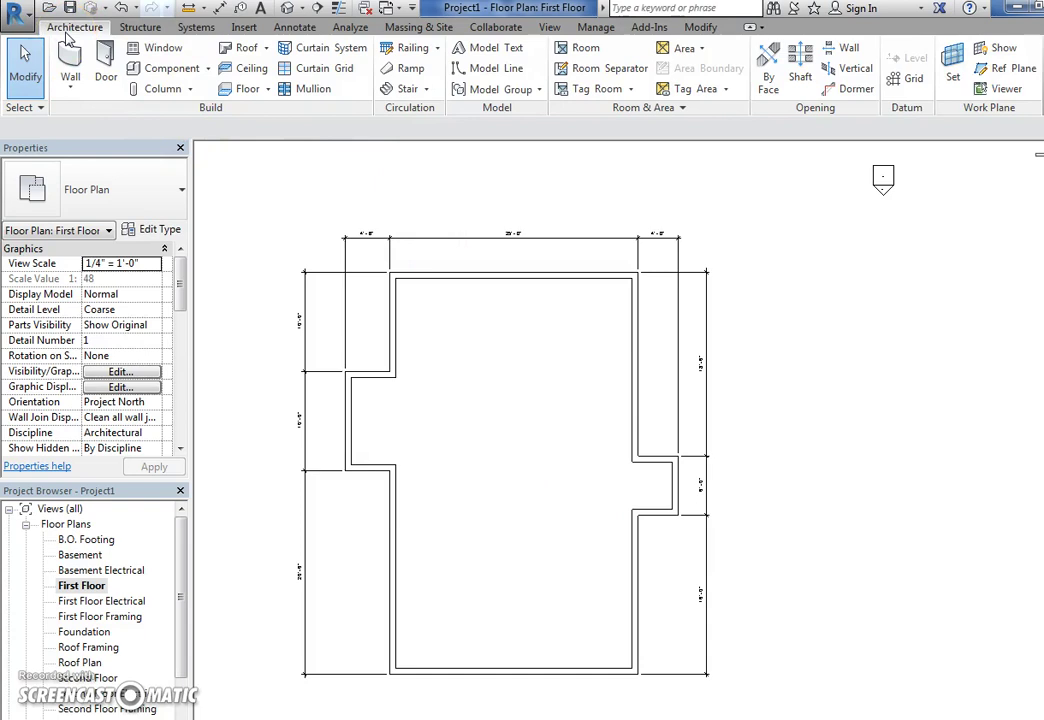
{"action": "left_click", "coordinate": [71, 60]}
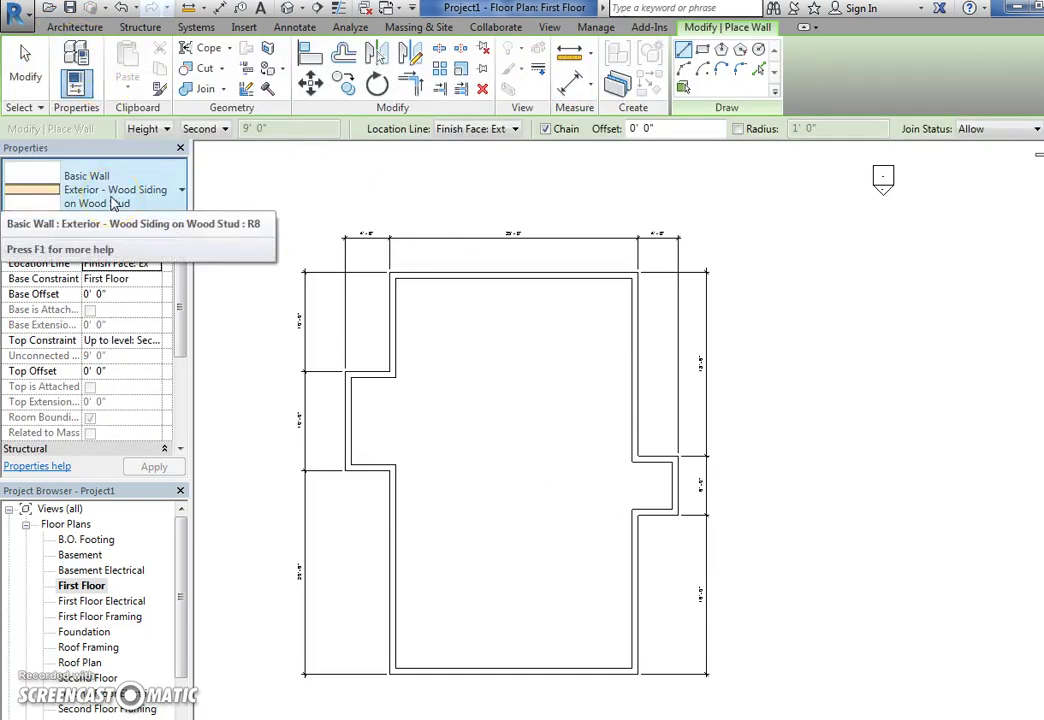
{"action": "left_click", "coordinate": [115, 203]}
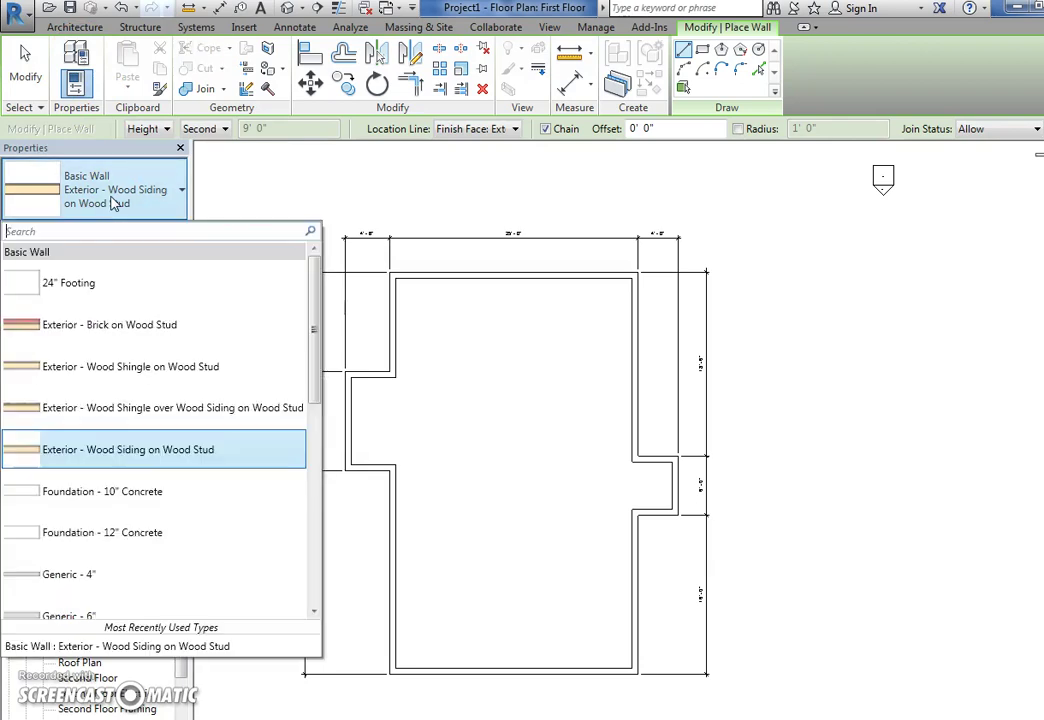
{"action": "scroll", "coordinate": [113, 285], "scroll_direction": "down", "scroll_amount": 8}
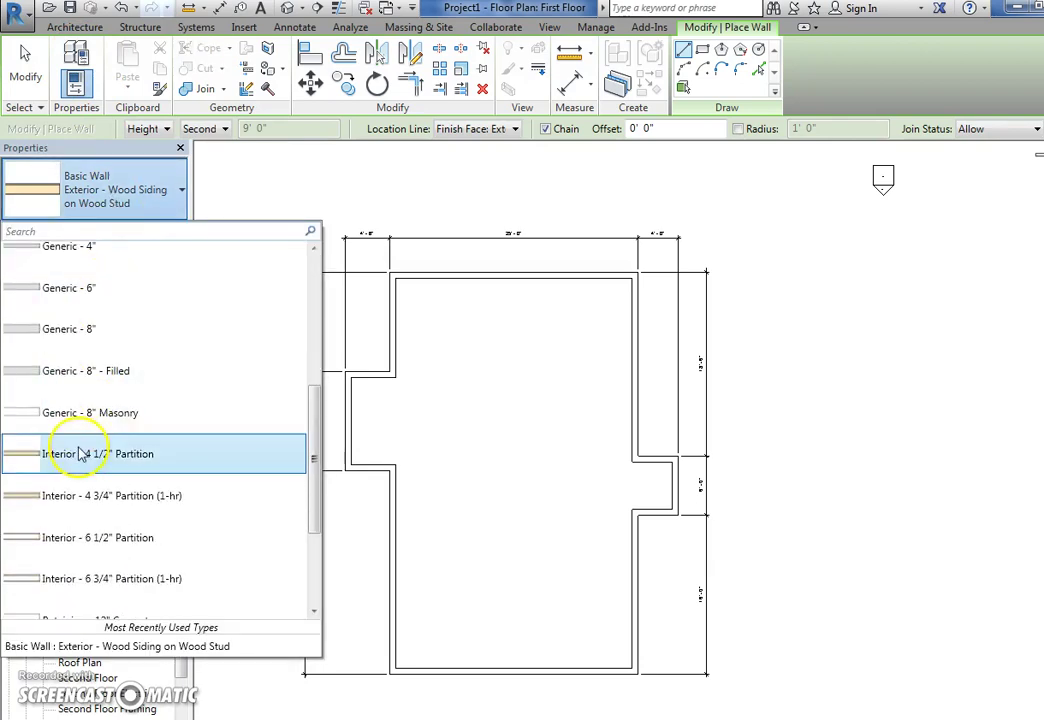
{"action": "left_click", "coordinate": [82, 455]}
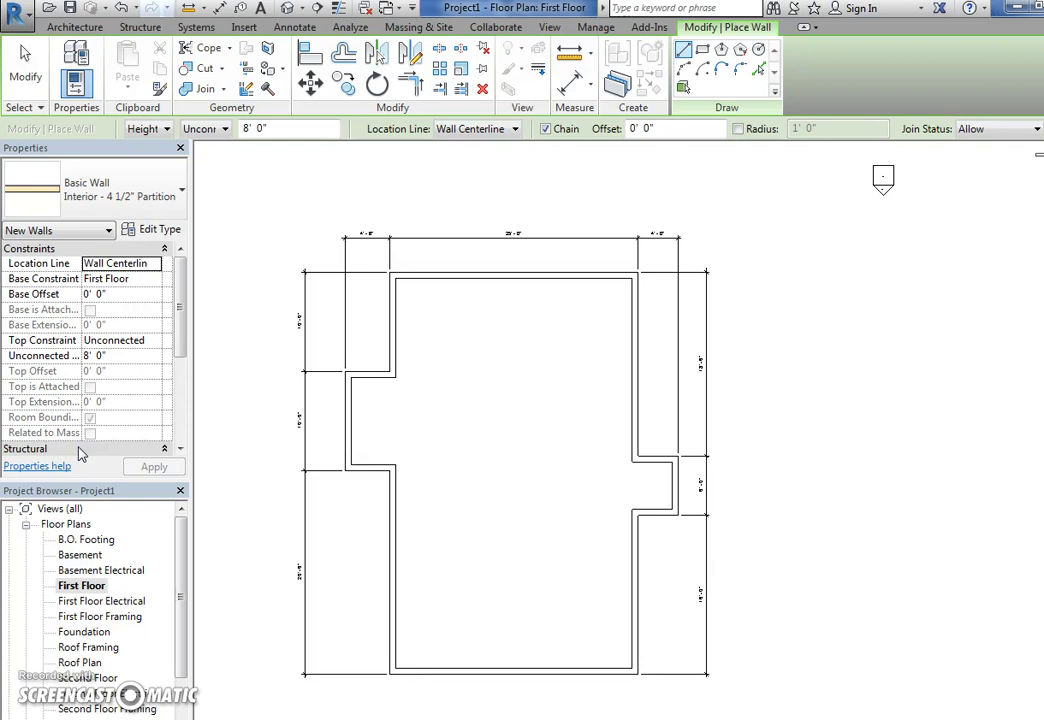
Constrain the partition's top up to level Second Floor and set its location line to Finish Face: Exterior.
{"action": "left_click", "coordinate": [150, 343]}
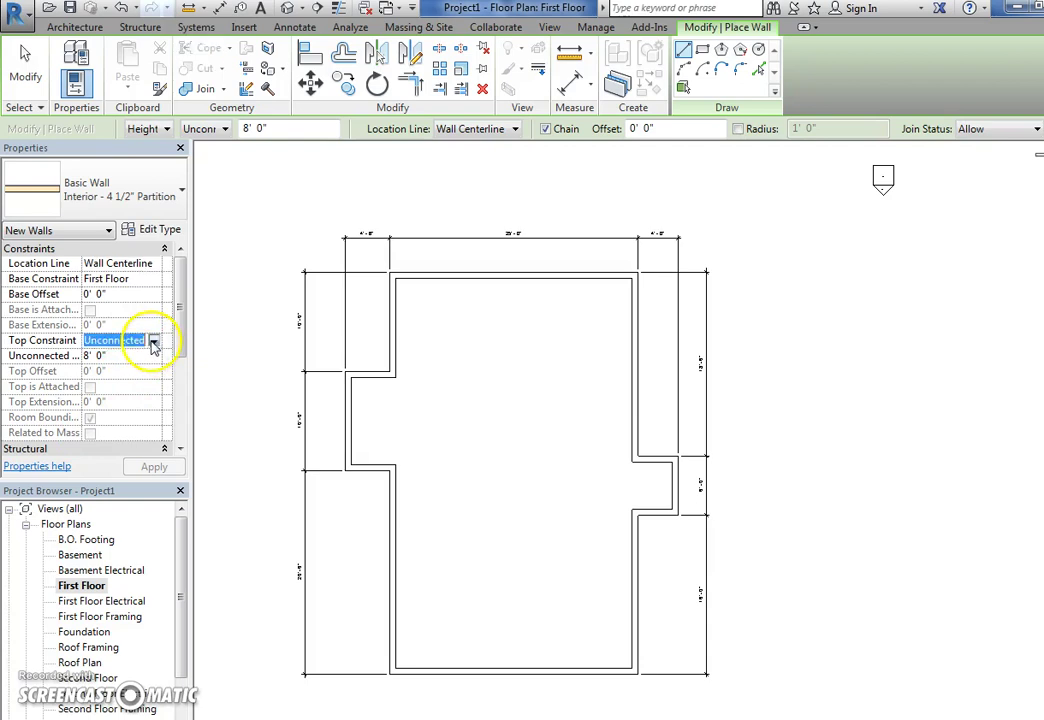
{"action": "left_click", "coordinate": [154, 341]}
{"action": "left_click", "coordinate": [140, 425]}
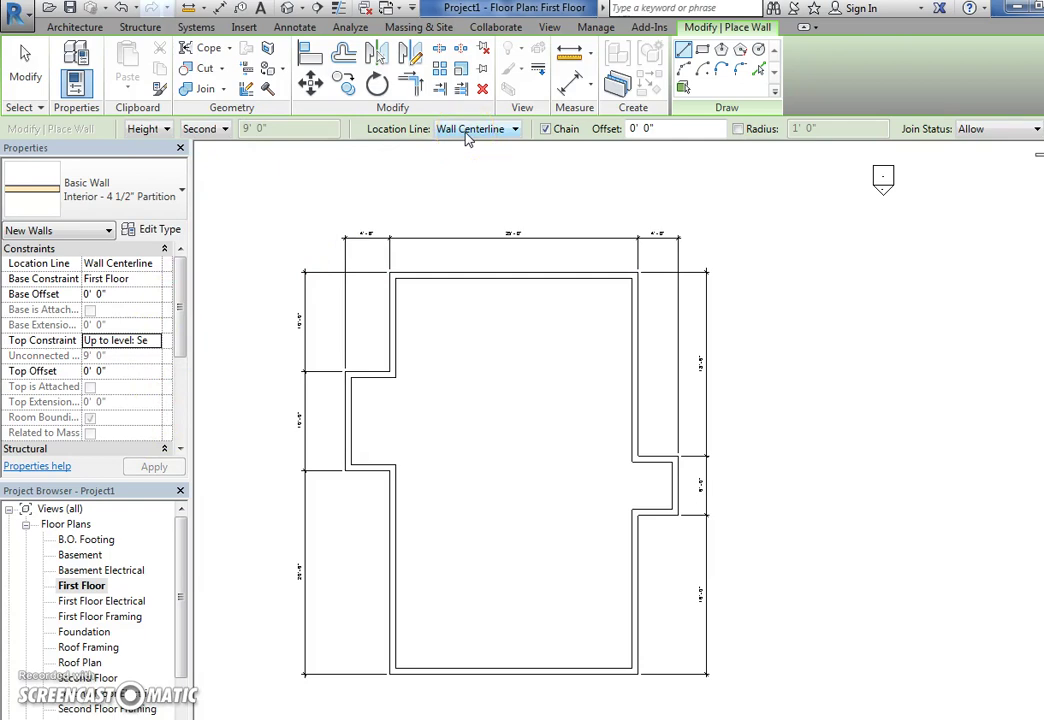
{"action": "left_click", "coordinate": [467, 130]}
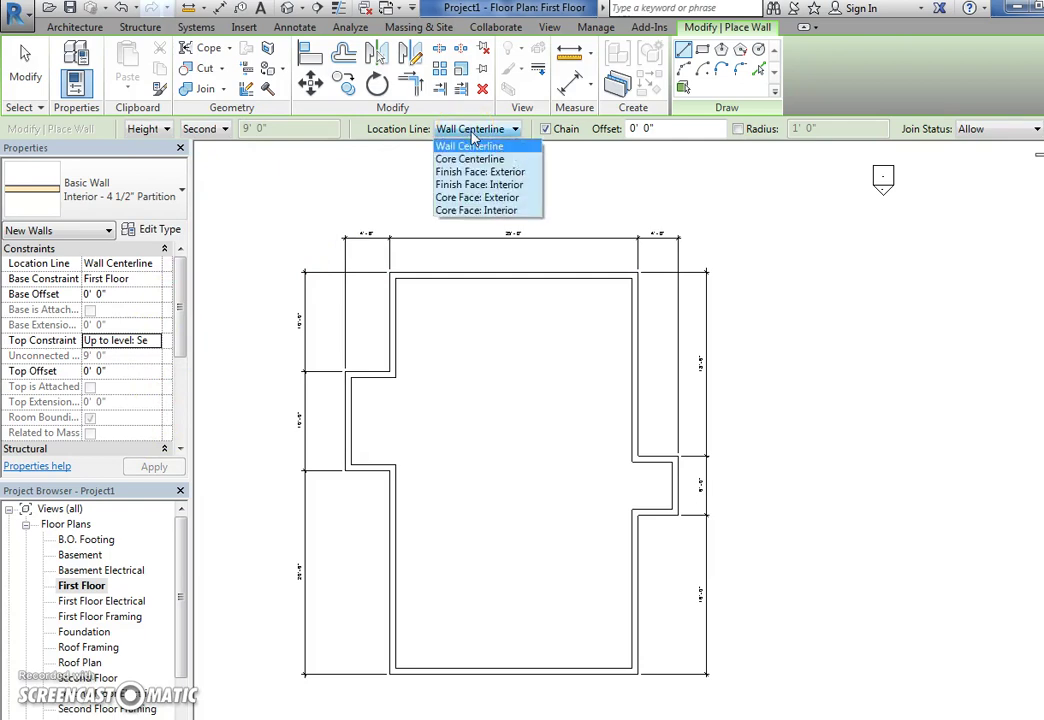
{"action": "left_click", "coordinate": [472, 170]}
Draw partitions enclosing the northeast corner: start about 10' 6" from the east wall, run south level with the west bump-out's north wall, then east.
{"action": "left_click", "coordinate": [534, 276]}
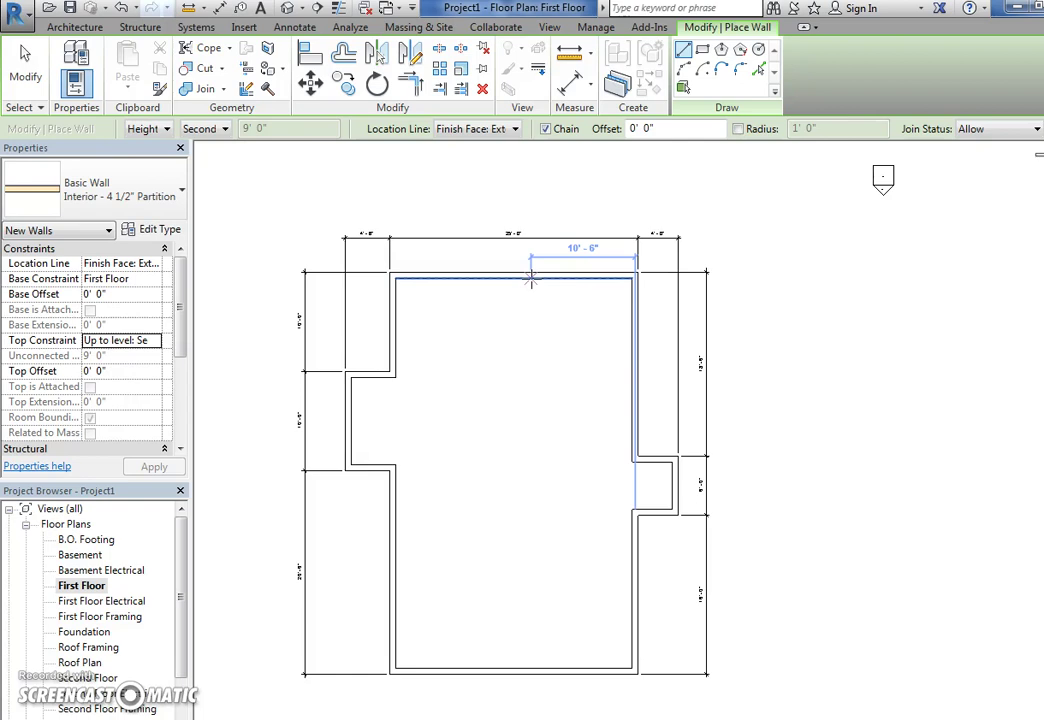
{"action": "left_click", "coordinate": [530, 279]}
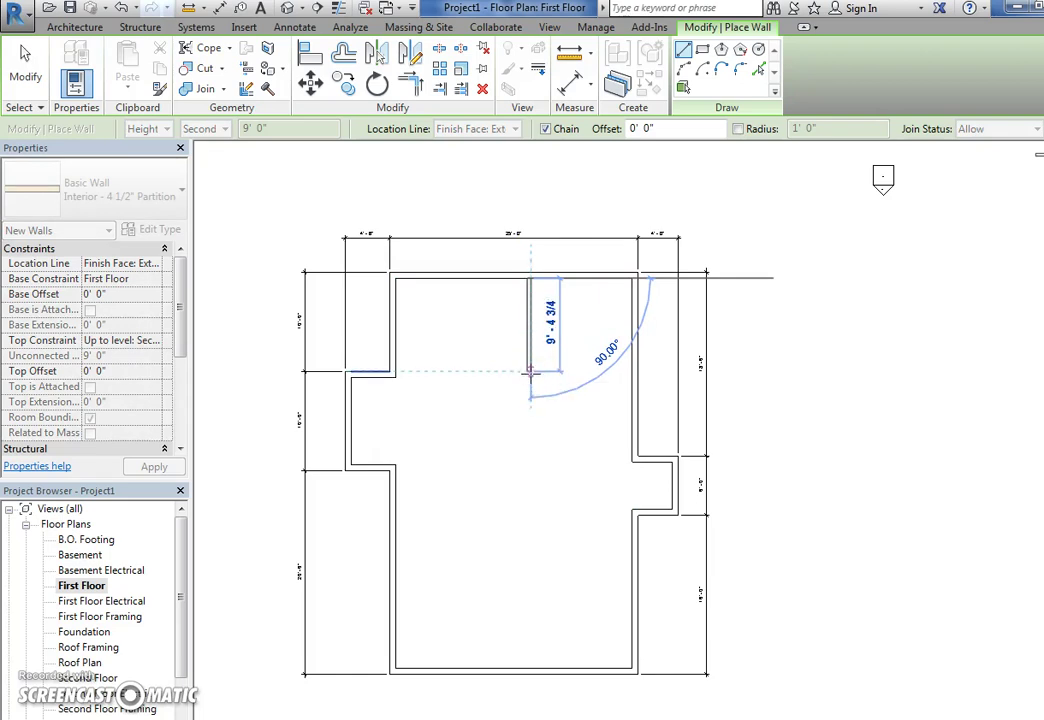
{"action": "left_click", "coordinate": [530, 378]}
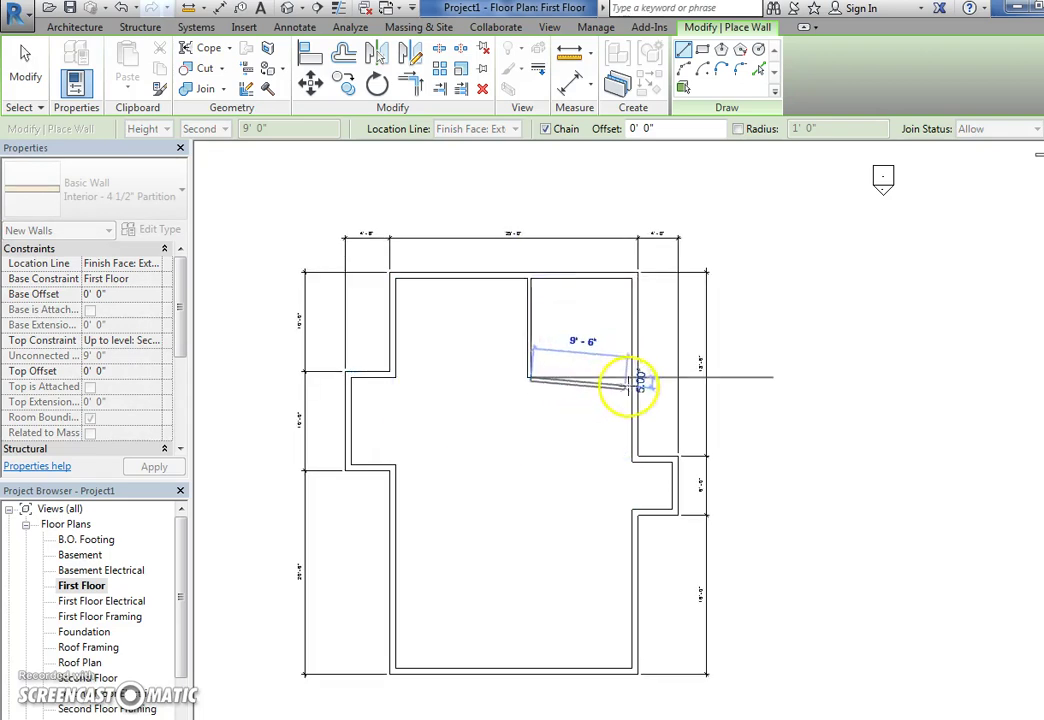
{"action": "left_click", "coordinate": [632, 378]}
{"action": "key", "text": "Escape"}
{"action": "key", "text": "Escape"}
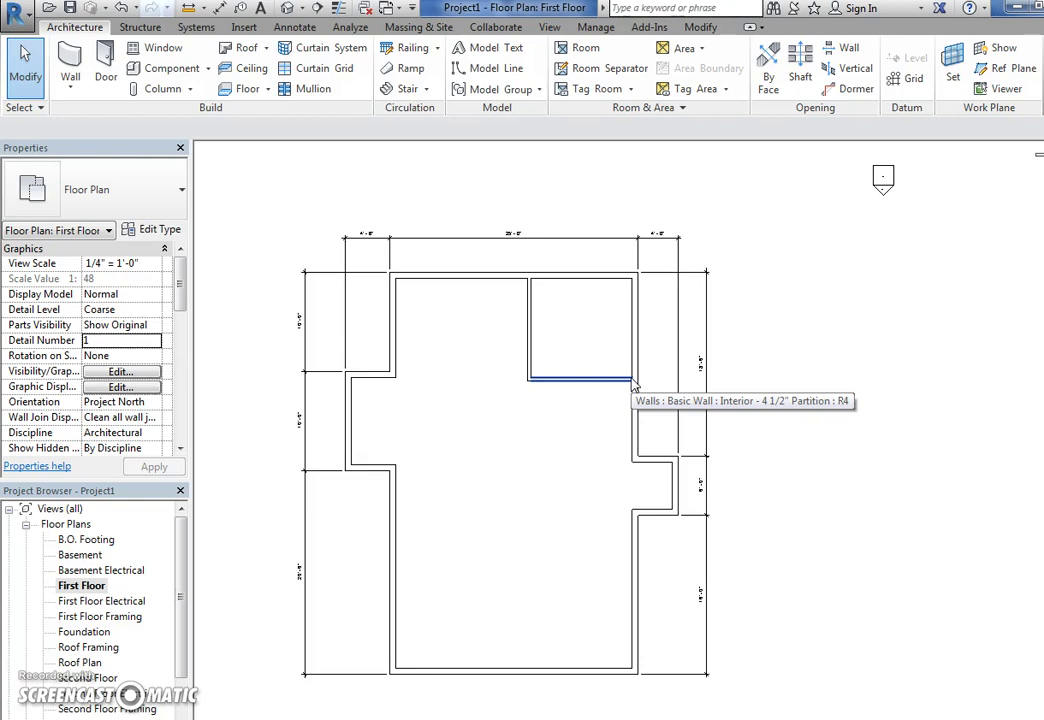
Dimension the northeast room's width and depth between its inner wall faces.
{"action": "left_click", "coordinate": [219, 9]}
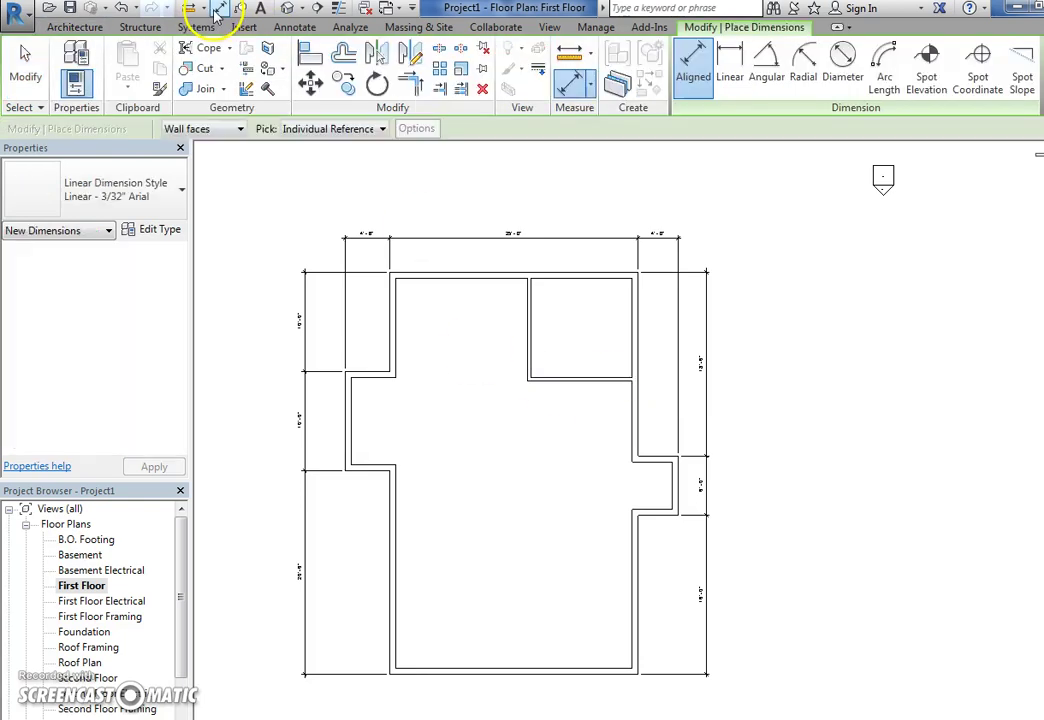
{"action": "left_click", "coordinate": [533, 320]}
{"action": "left_click", "coordinate": [632, 326]}
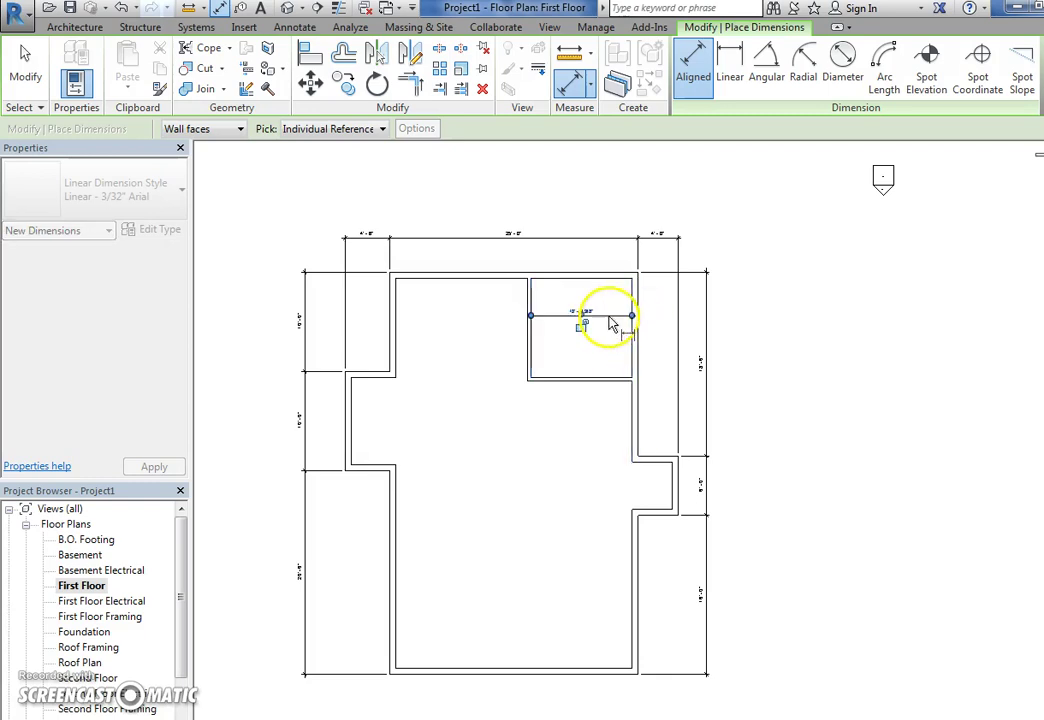
{"action": "left_click", "coordinate": [613, 317]}
{"action": "left_click", "coordinate": [605, 282]}
{"action": "left_click", "coordinate": [621, 374]}
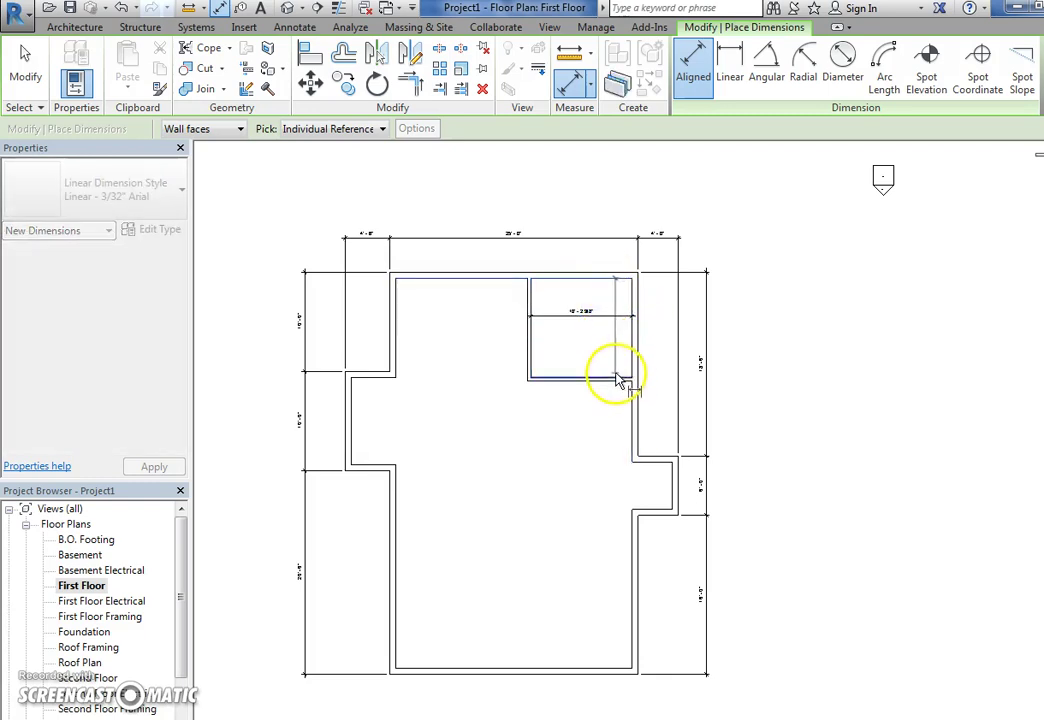
{"action": "left_click", "coordinate": [614, 350]}
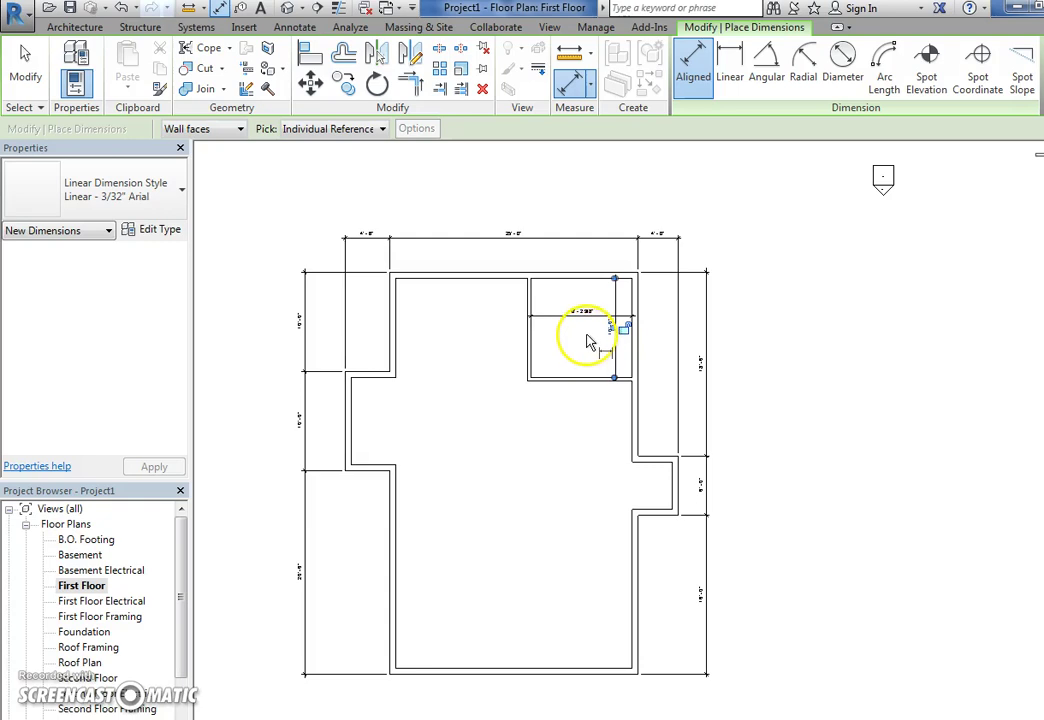
{"action": "key", "text": "Escape"}
{"action": "key", "text": "Escape"}
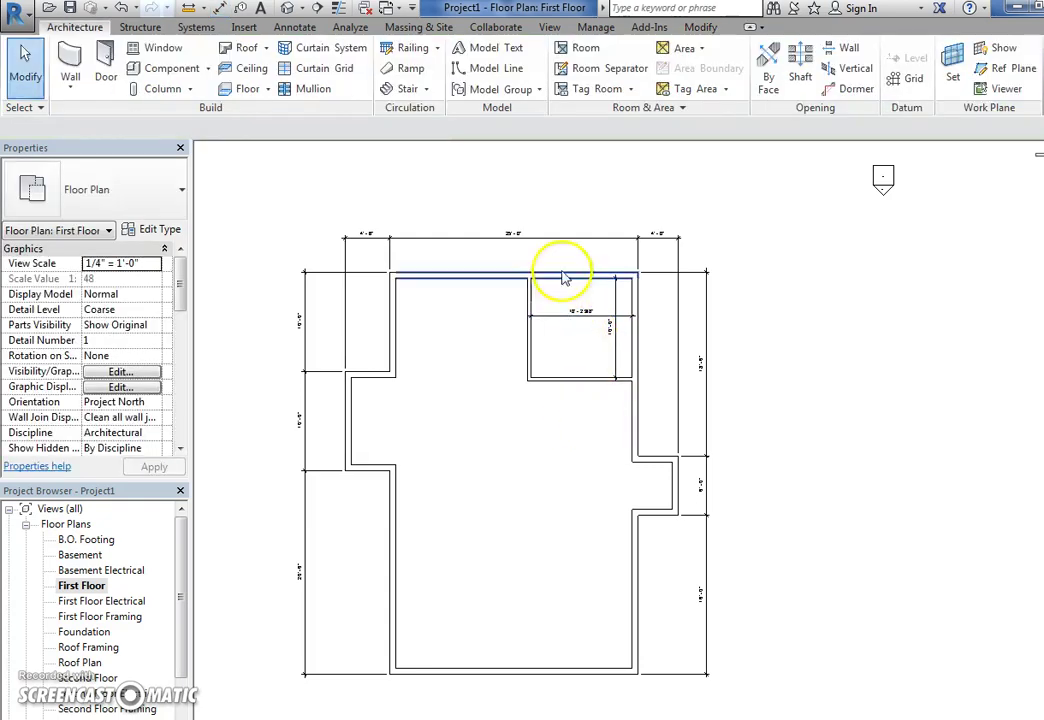
Move the northeast room's south partition so the room's inside depth is 12' 0".
{"action": "scroll", "coordinate": [594, 330], "scroll_direction": "up", "scroll_amount": 2}
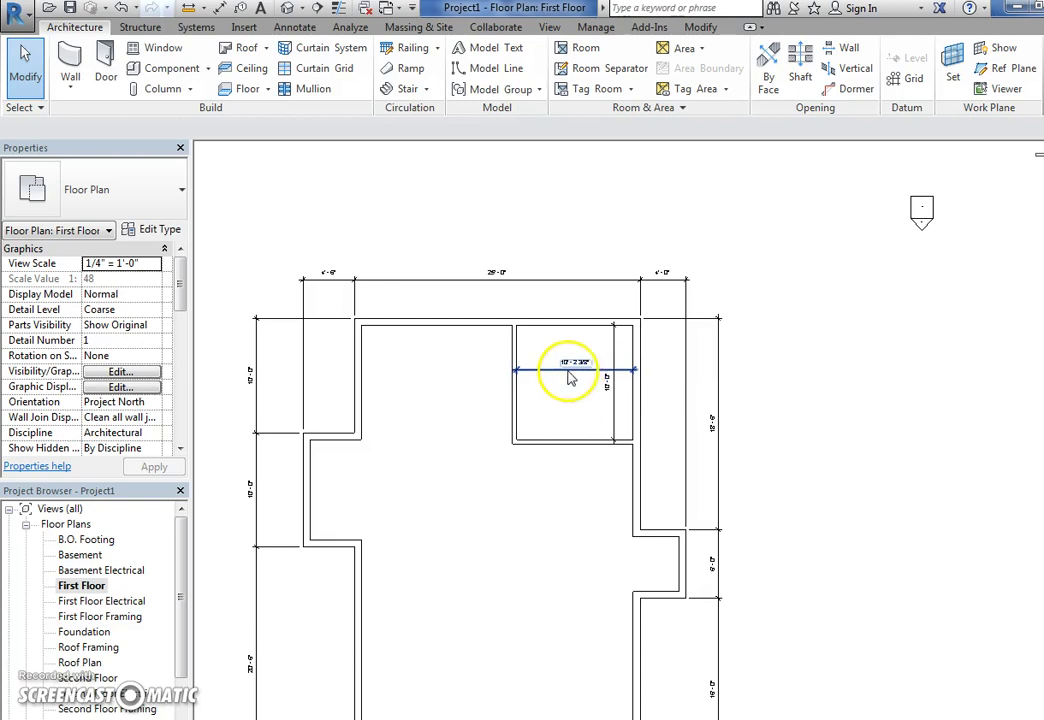
{"action": "scroll", "coordinate": [585, 430], "scroll_direction": "up", "scroll_amount": 1}
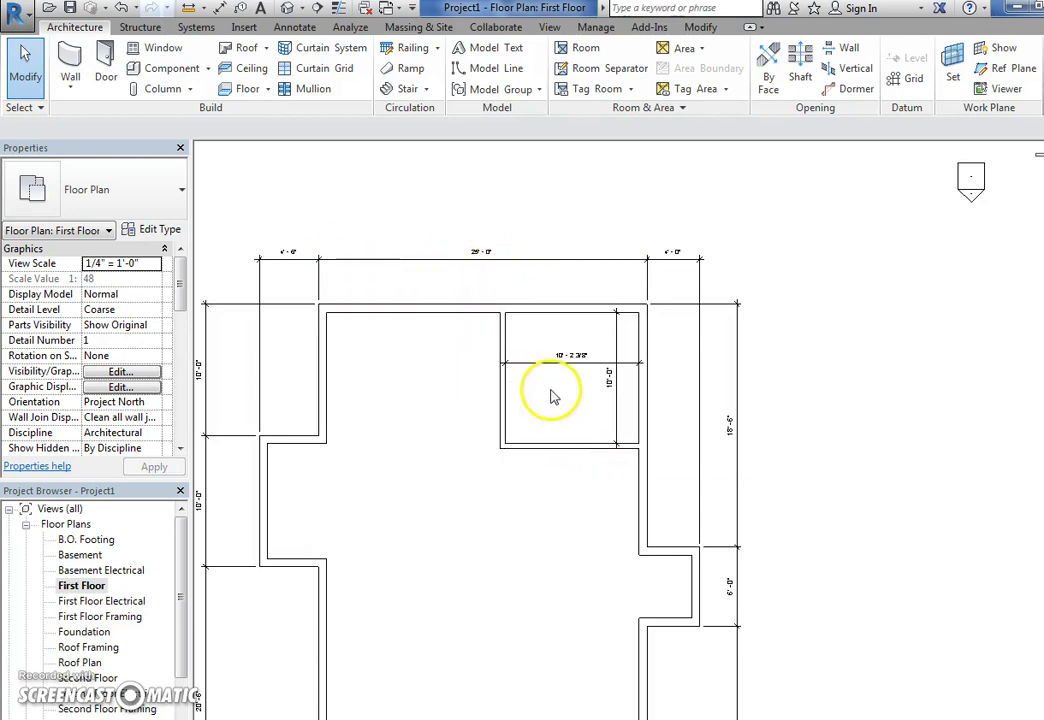
{"action": "left_click", "coordinate": [557, 455]}
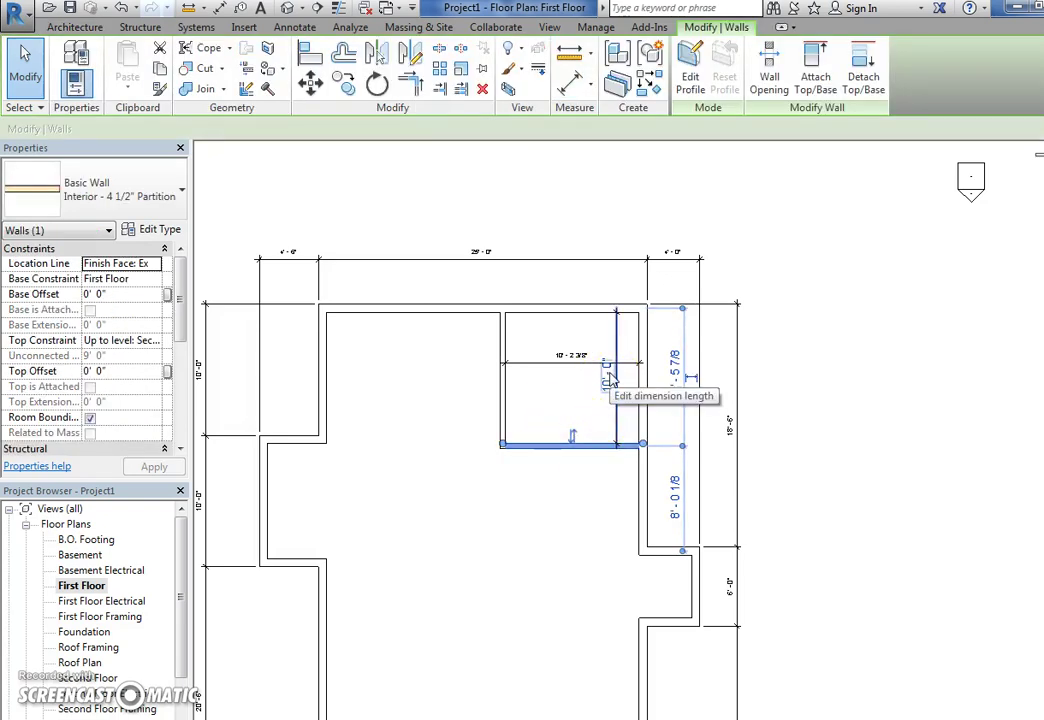
{"action": "left_click", "coordinate": [634, 387]}
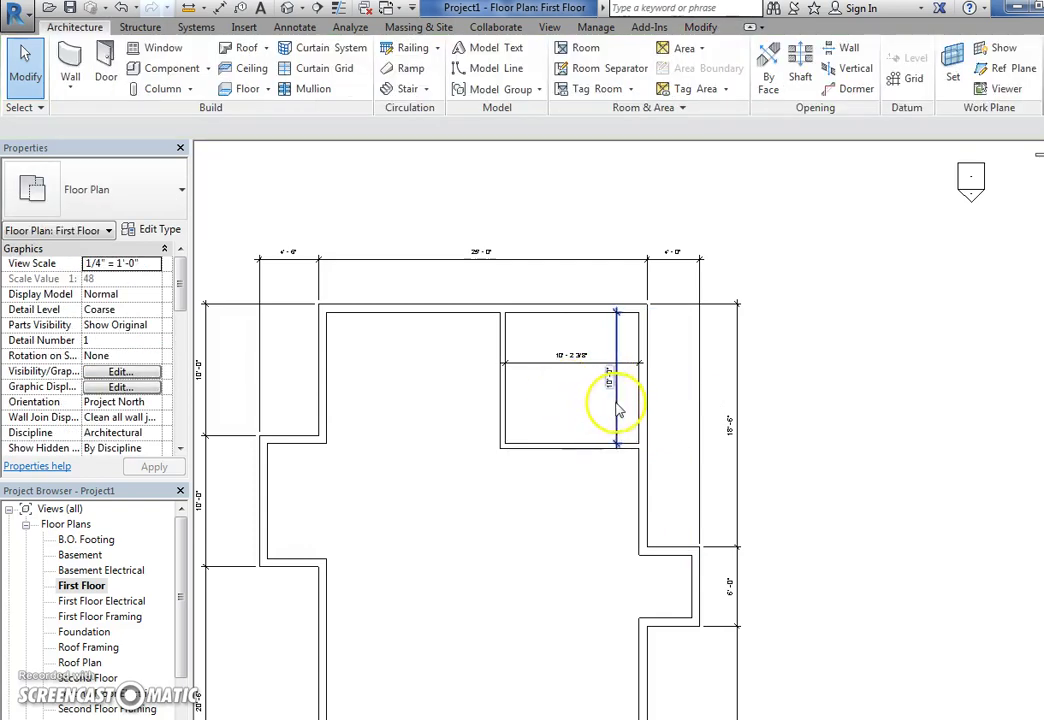
{"action": "left_click", "coordinate": [618, 410]}
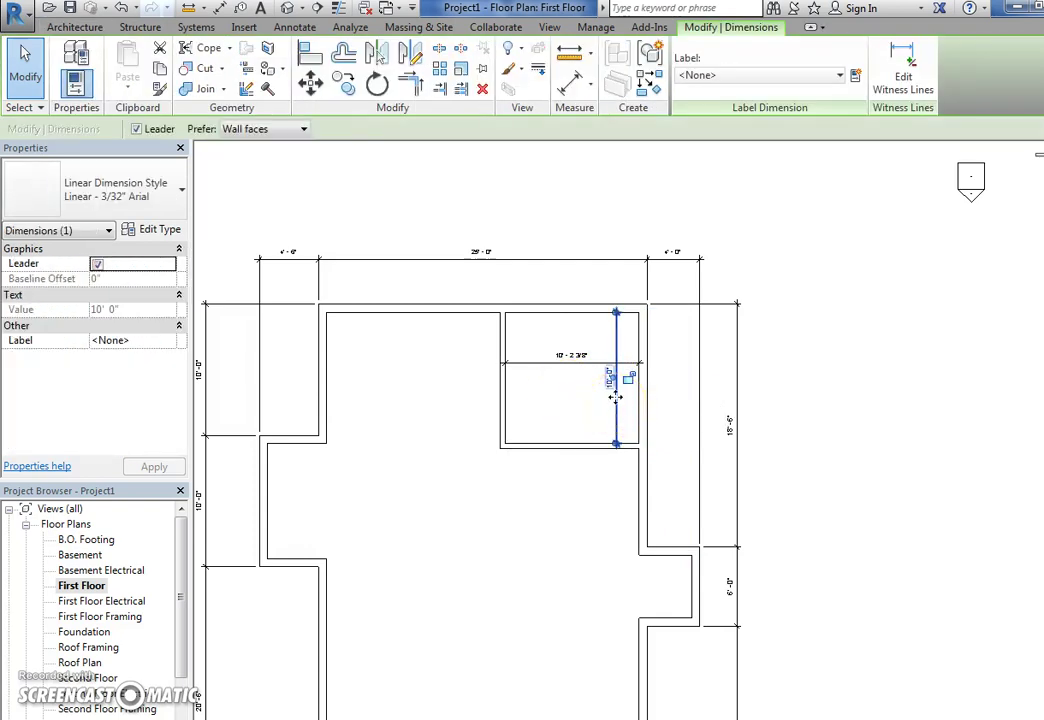
{"action": "left_click", "coordinate": [601, 396]}
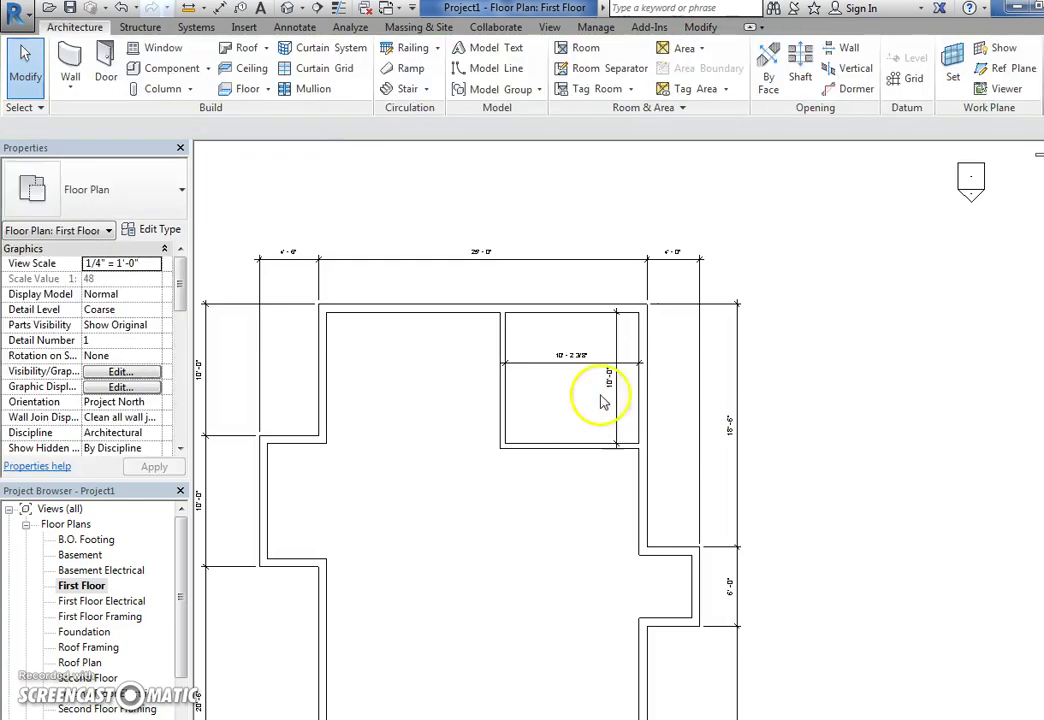
{"action": "left_click", "coordinate": [557, 451]}
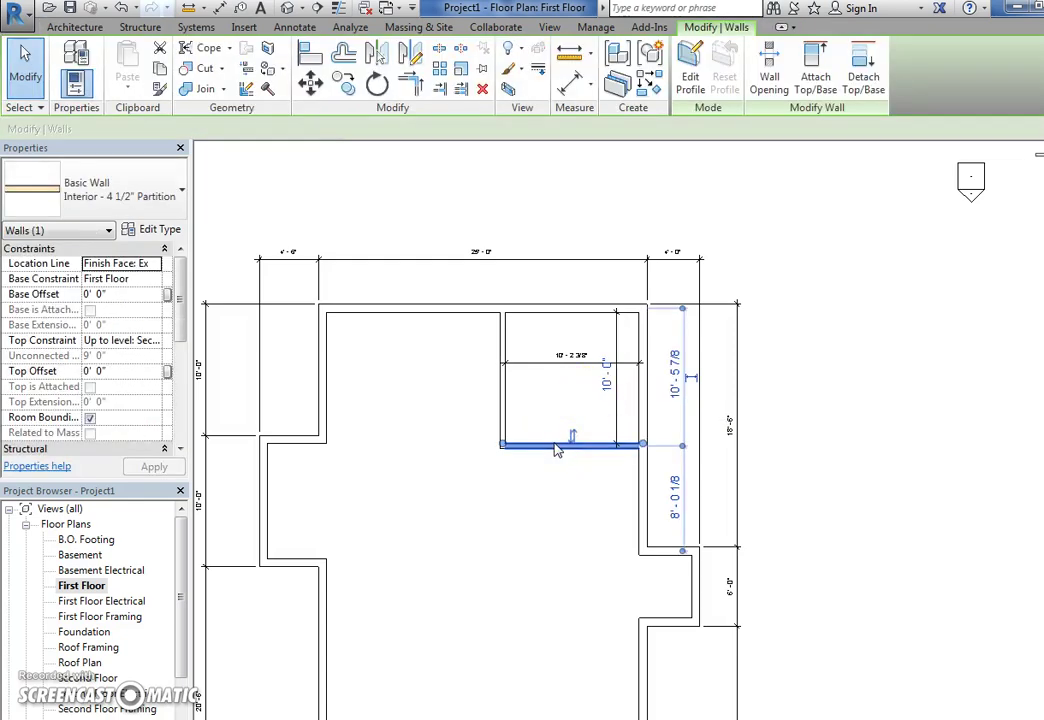
{"action": "left_click", "coordinate": [611, 381]}
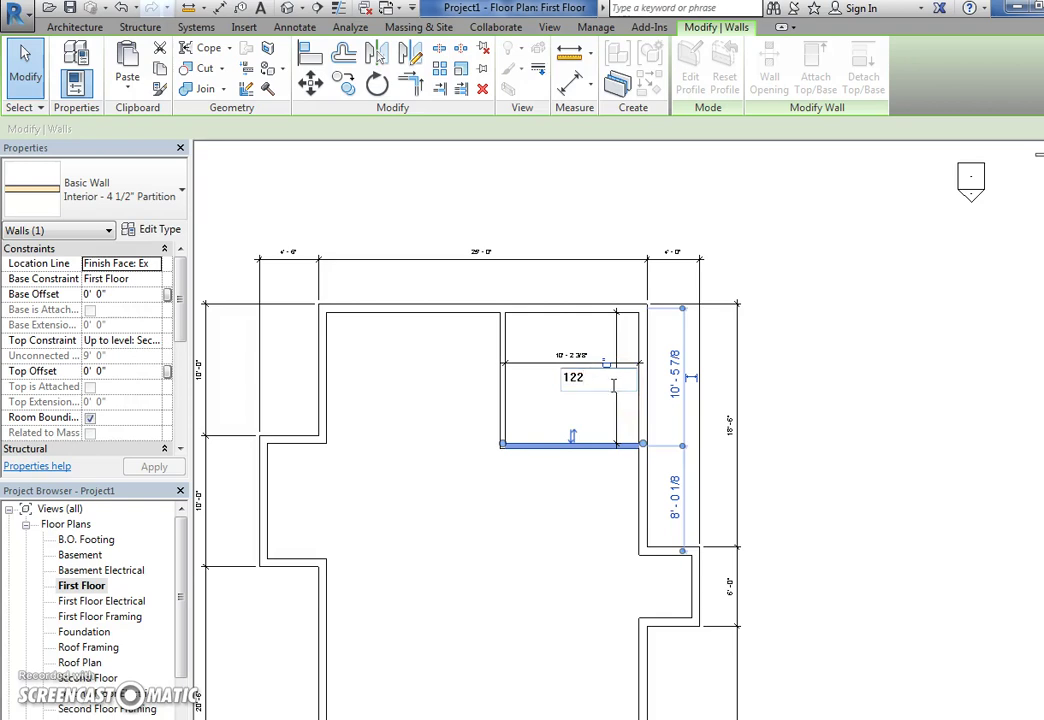
{"action": "key", "text": "Return"}
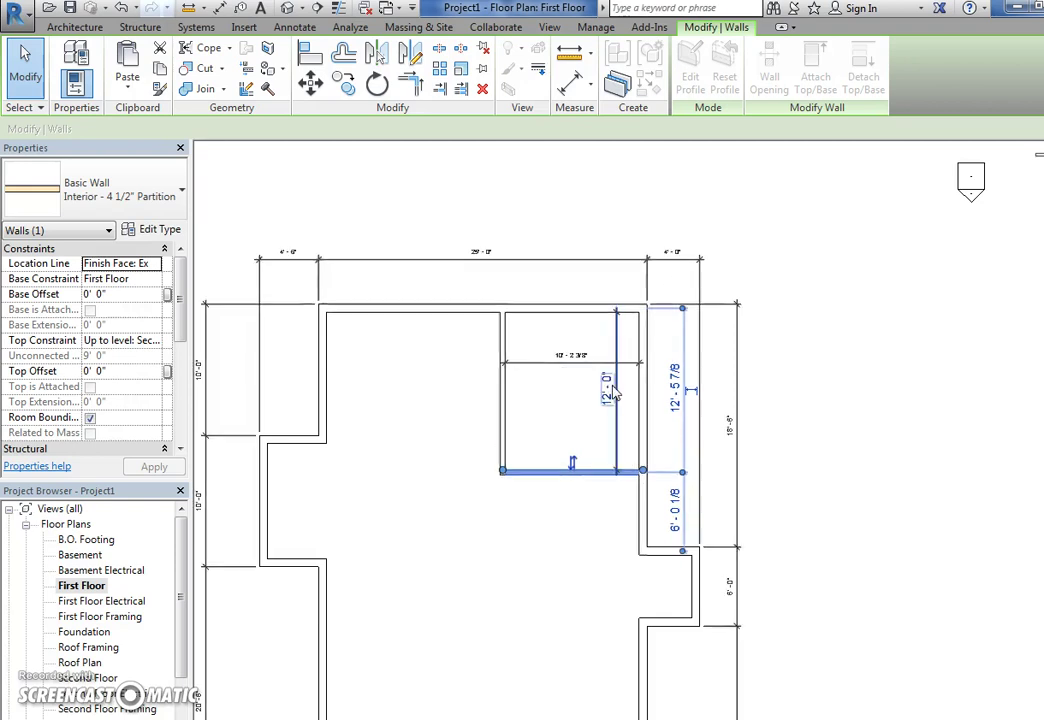
{"action": "left_click", "coordinate": [563, 389]}
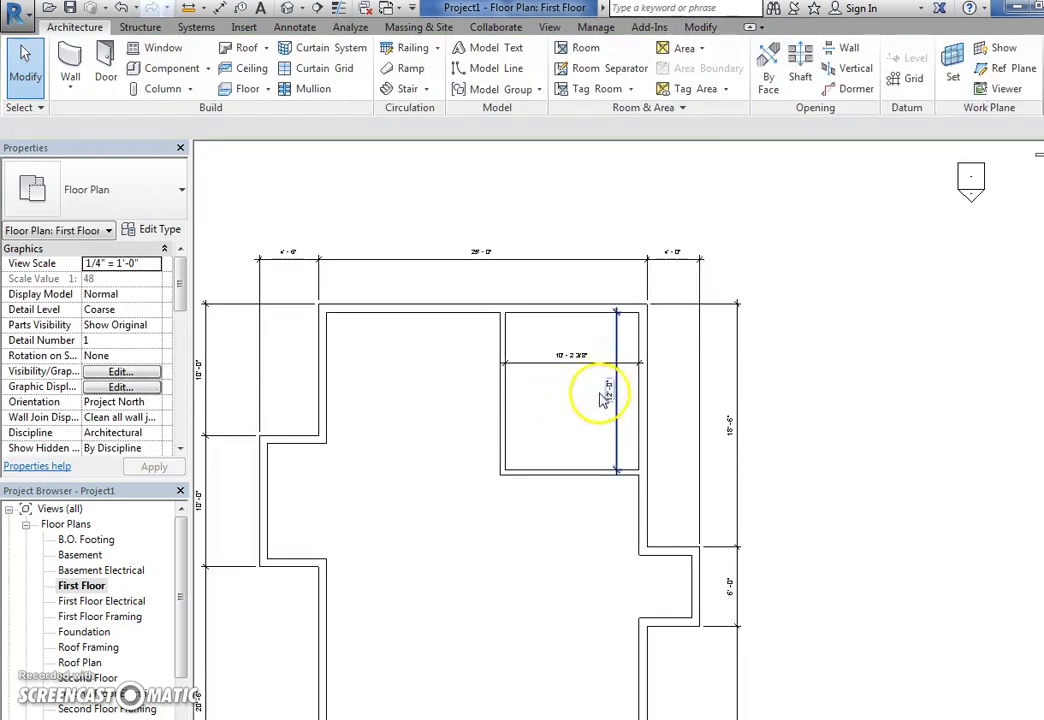
Move the northeast room's west partition so the room's inside width is 9' 0".
{"action": "left_click", "coordinate": [504, 440]}
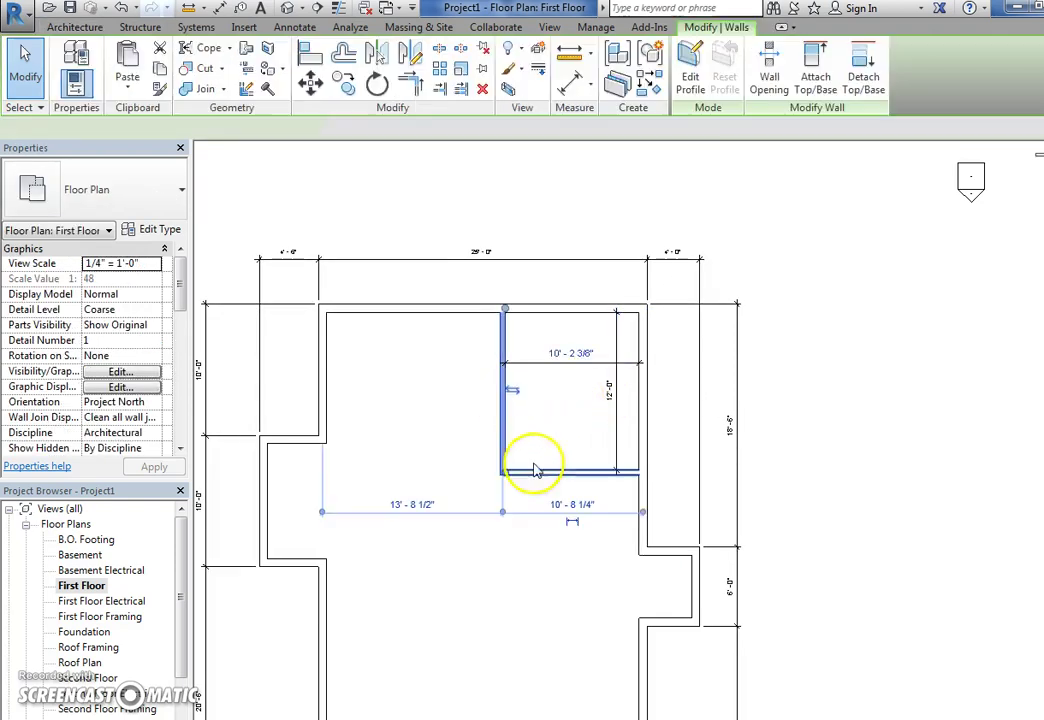
{"action": "left_click", "coordinate": [575, 353]}
{"action": "type", "text": "9"}
{"action": "key", "text": "Return"}
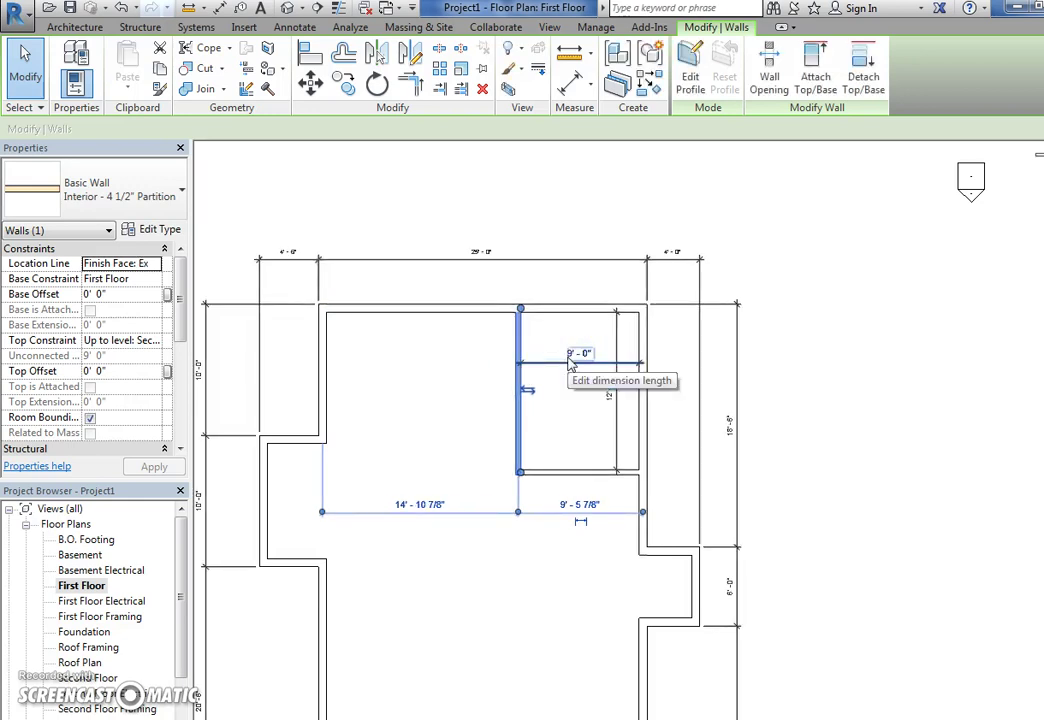
{"action": "key", "text": "Escape"}
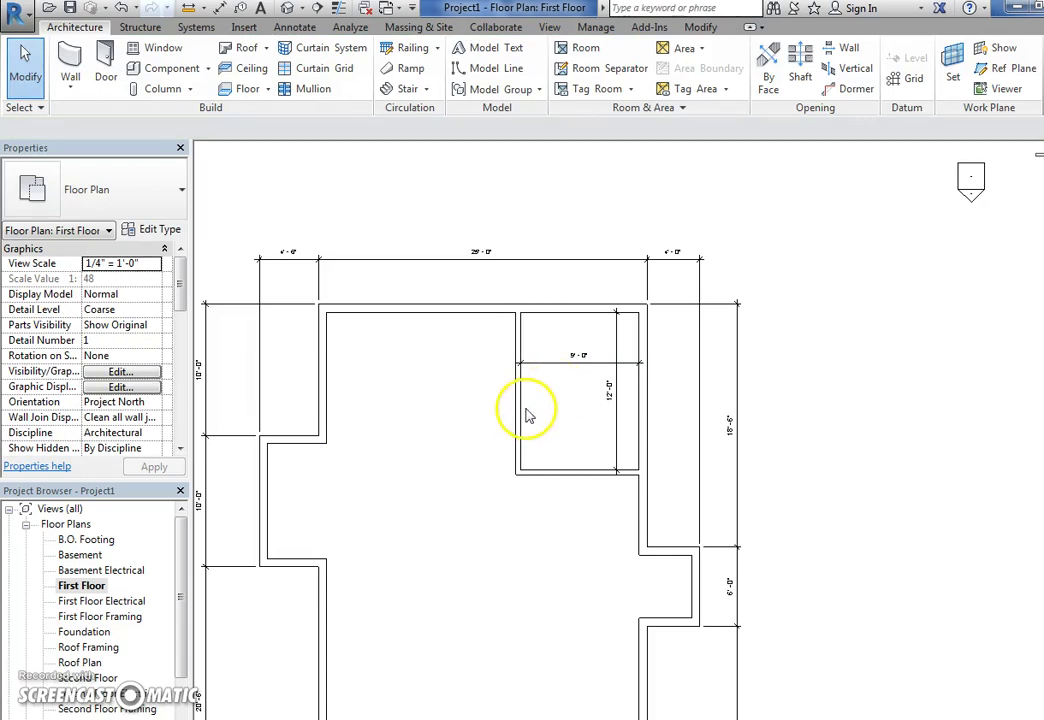
Extend the northeast room's west partition south past the east bump-out, to a total length of about 27' 6".
{"action": "left_click", "coordinate": [523, 405]}
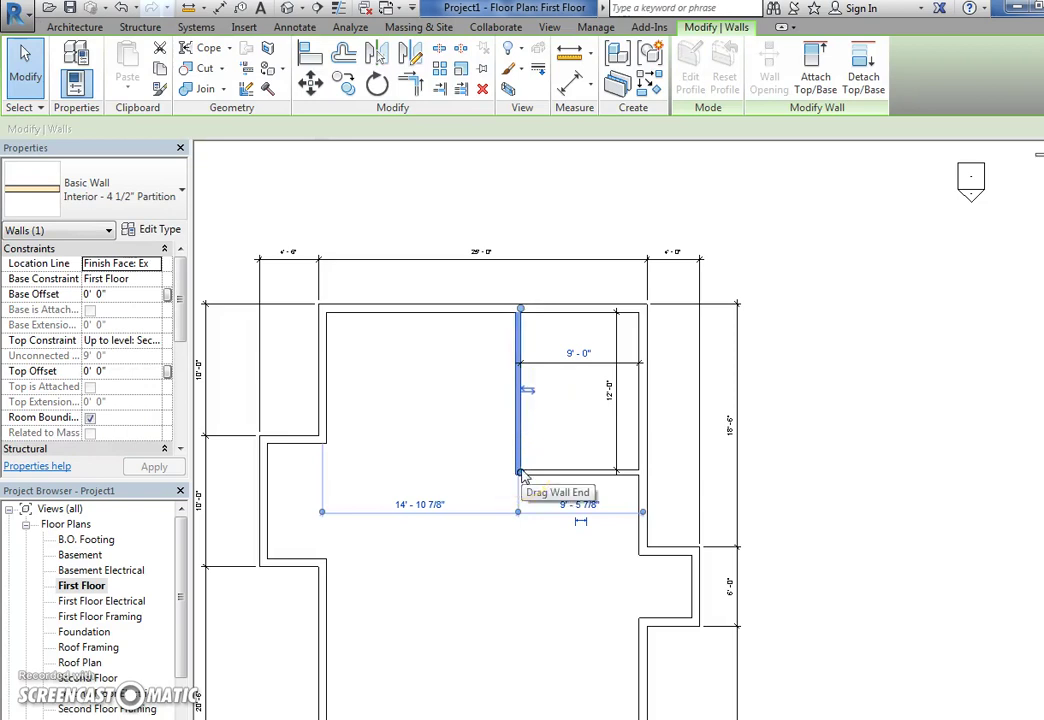
{"action": "left_click_drag", "start_coordinate": [521, 473], "coordinate": [519, 670]}
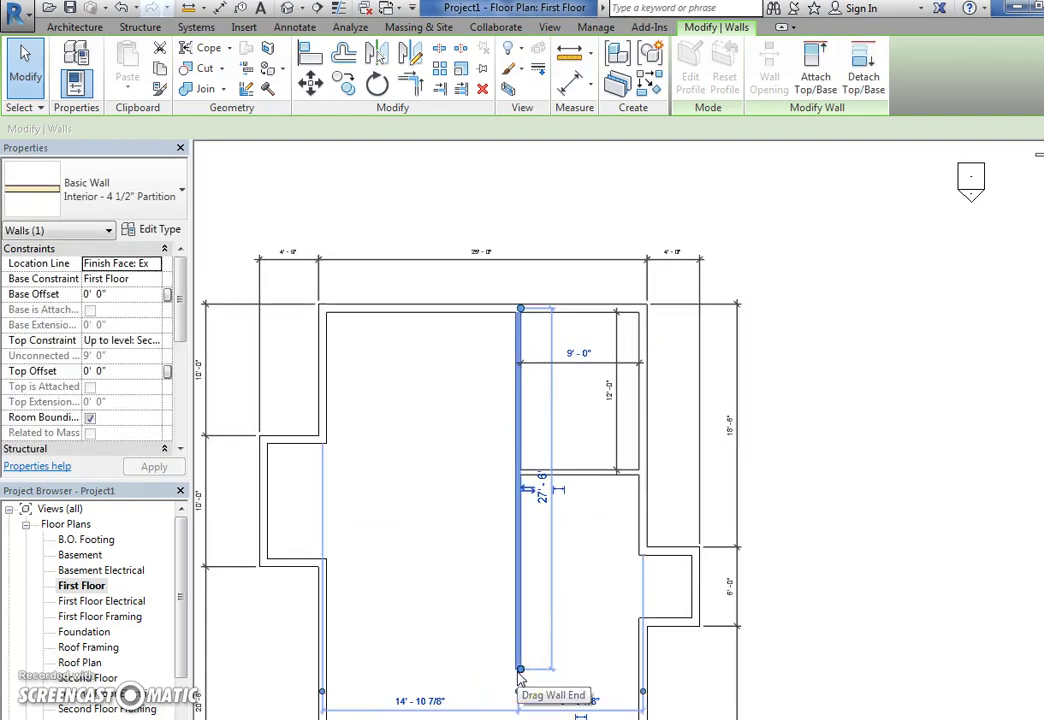
{"action": "left_click", "coordinate": [531, 478]}
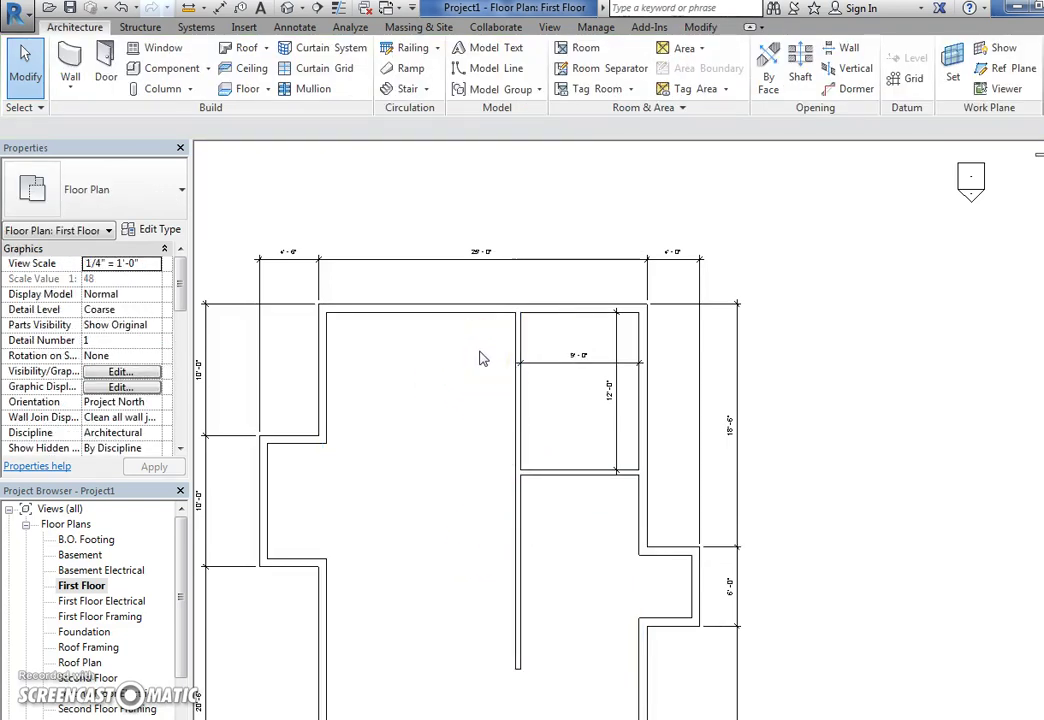
{"action": "left_click", "coordinate": [404, 219]}
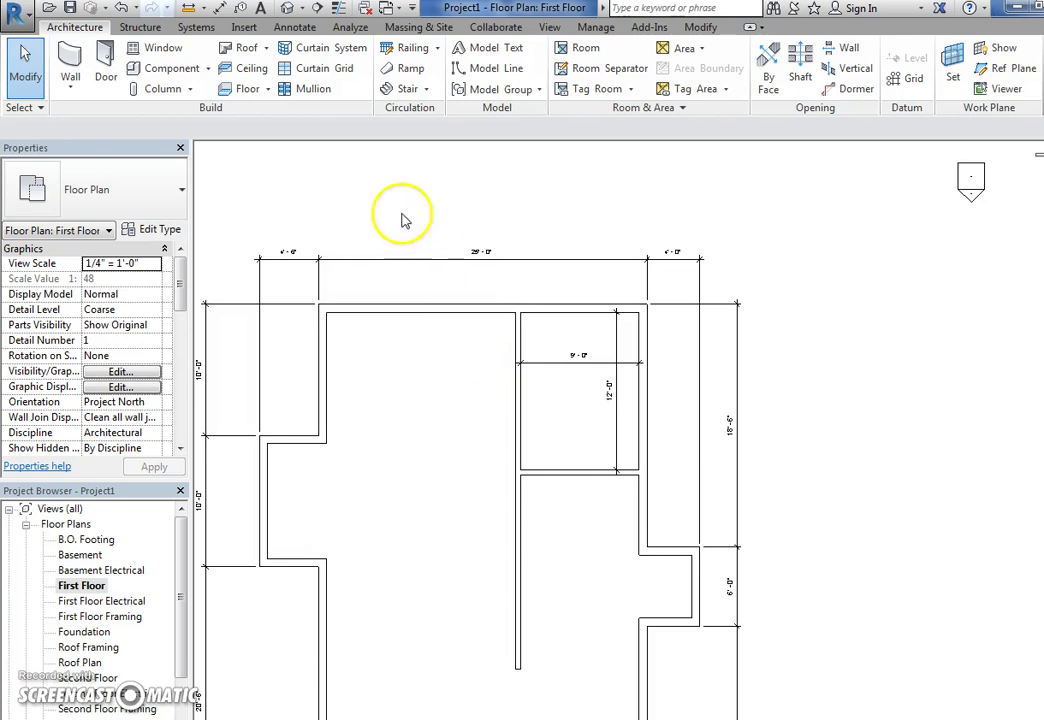
Draw a partition from the long north-south partition to the east wall, about 2' 10" south of the northeast room.
{"action": "left_click", "coordinate": [70, 62]}
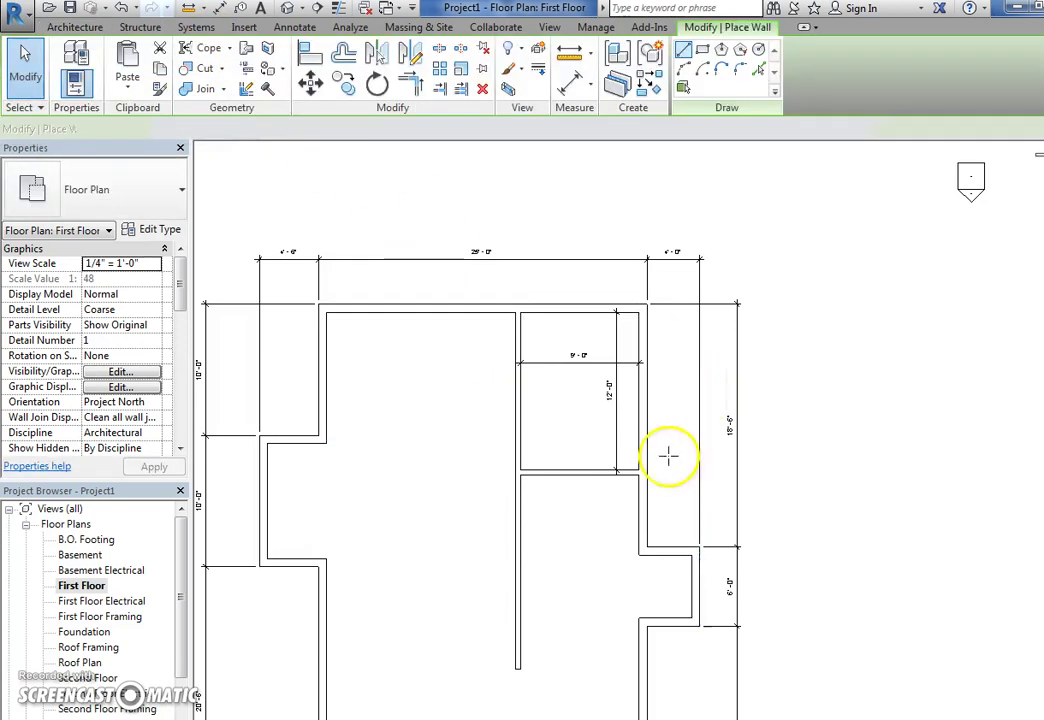
{"action": "left_click", "coordinate": [516, 511]}
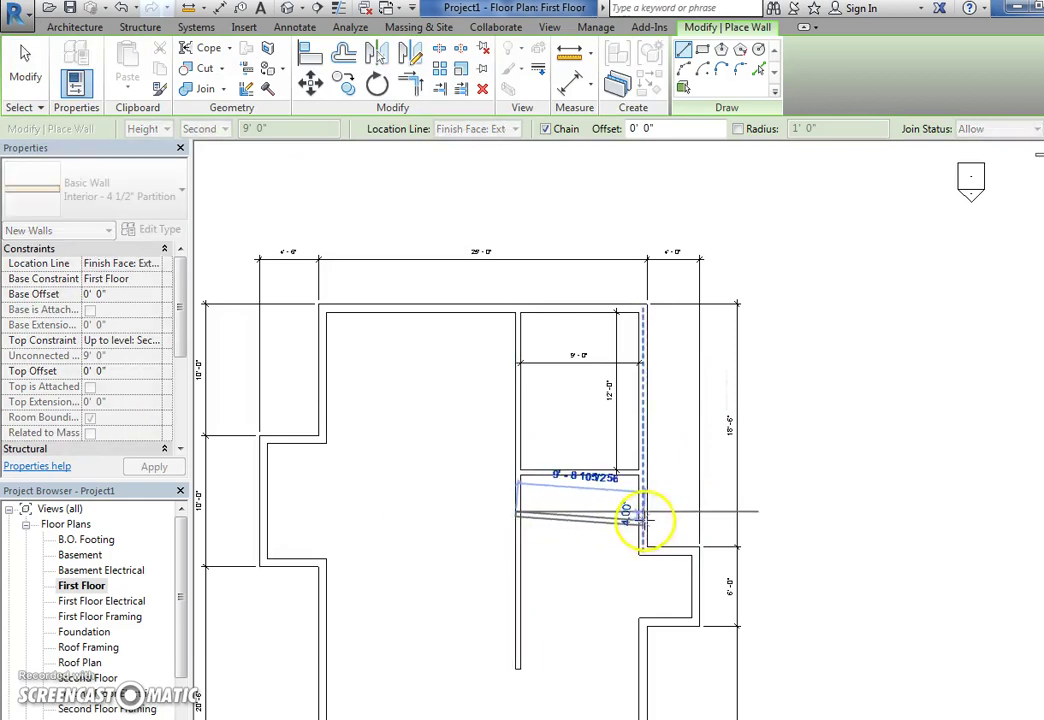
{"action": "left_click", "coordinate": [643, 512]}
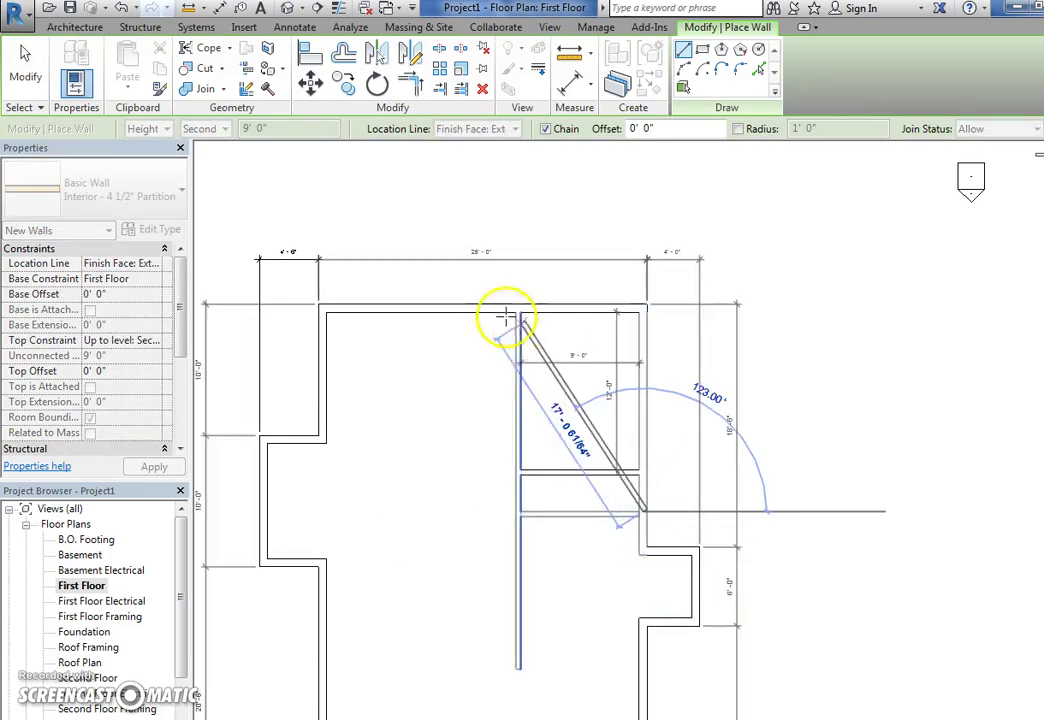
Dimension the gap between the two parallel east-west partitions, in line with the northeast room's depth dimension.
{"action": "left_click", "coordinate": [222, 10]}
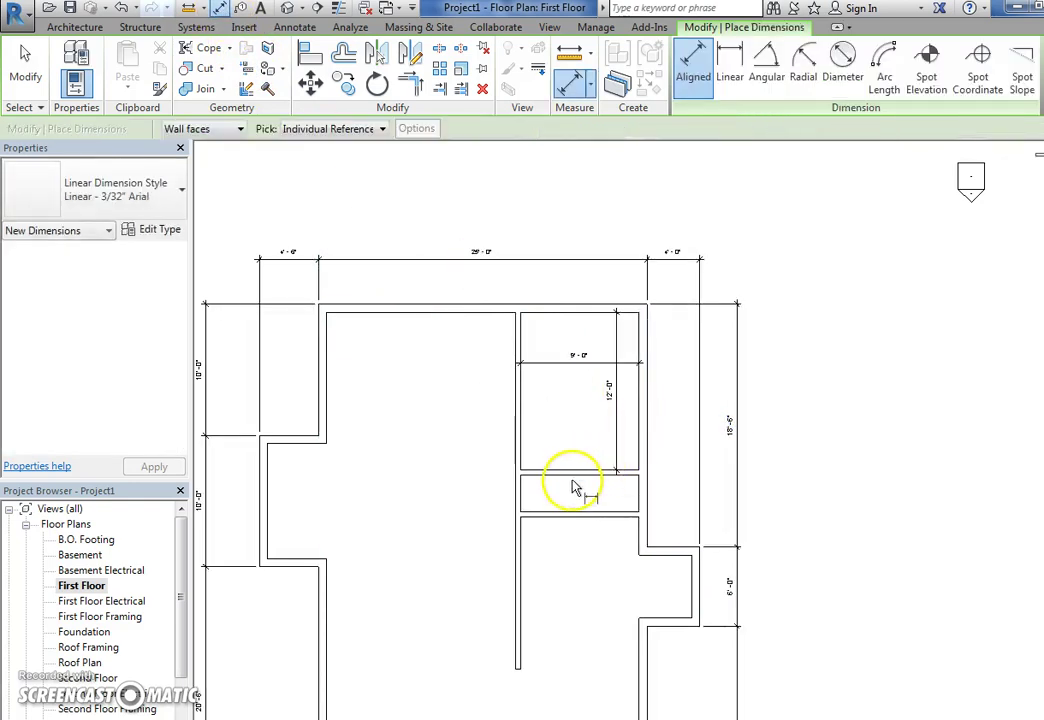
{"action": "left_click", "coordinate": [572, 512]}
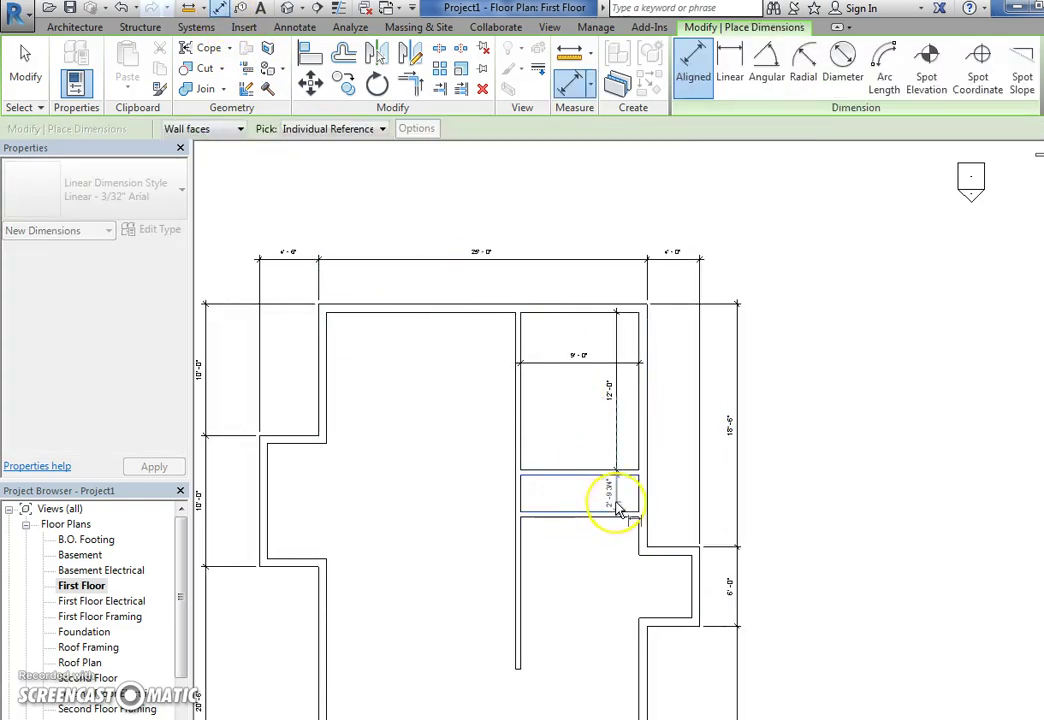
{"action": "left_click", "coordinate": [616, 502]}
{"action": "left_click", "coordinate": [620, 503]}
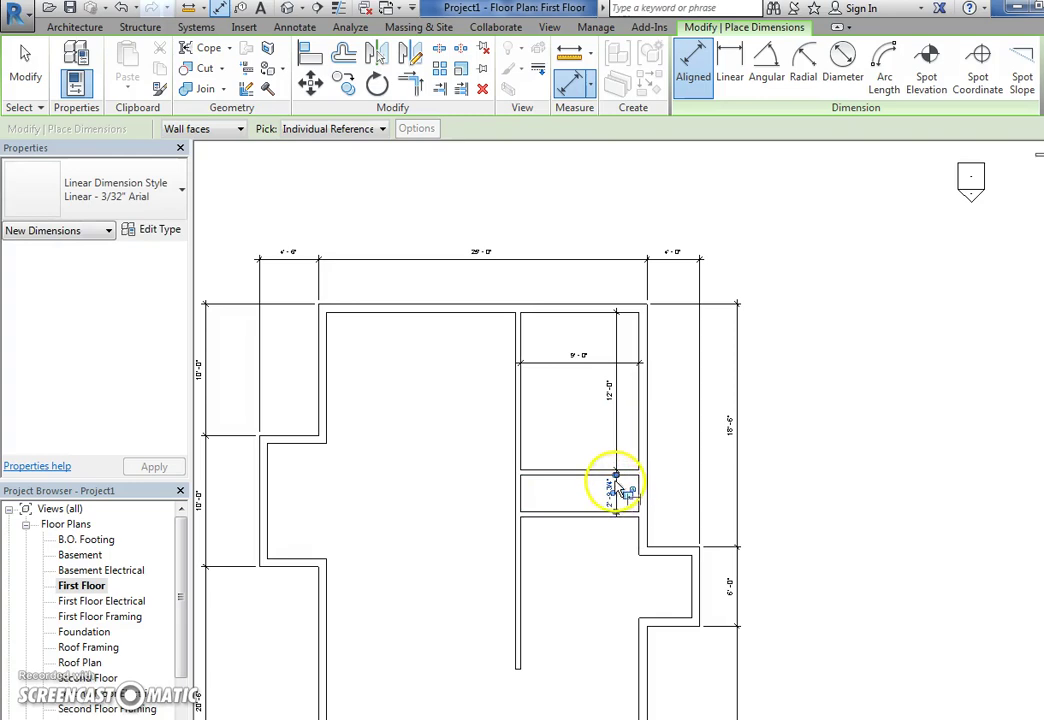
{"action": "key", "text": "Escape"}
{"action": "key", "text": "Escape"}
Move the southern of the two parallel partitions so the gap between them is 2' 0".
{"action": "left_click", "coordinate": [580, 514]}
{"action": "left_click", "coordinate": [590, 493]}
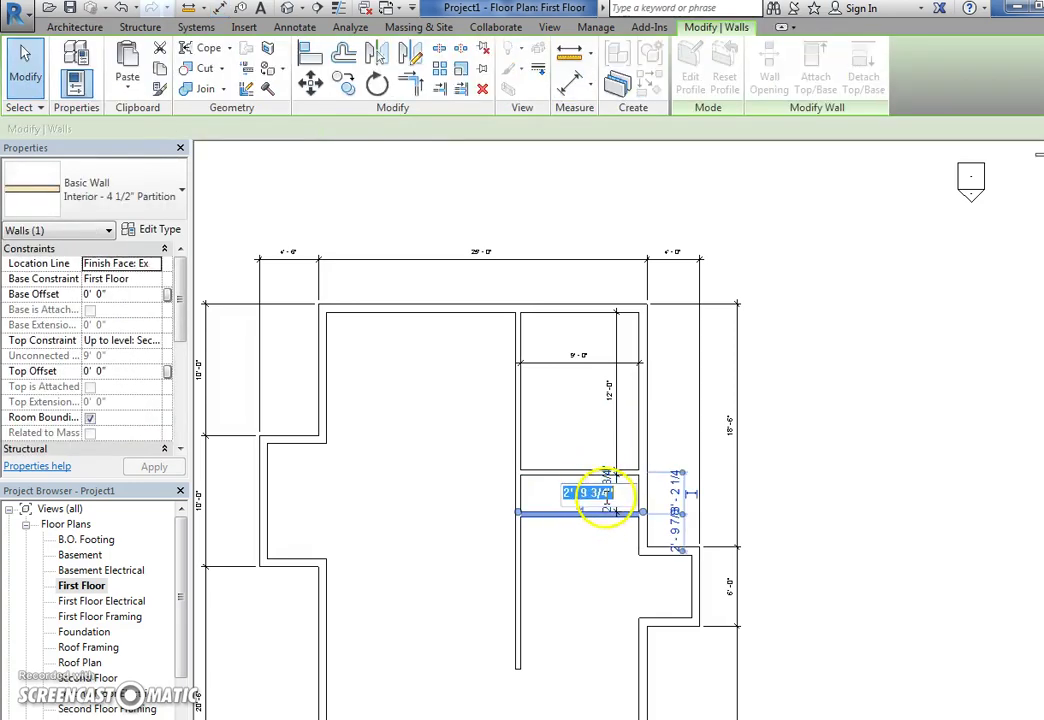
{"action": "type", "text": "2"}
{"action": "key", "text": "Return"}
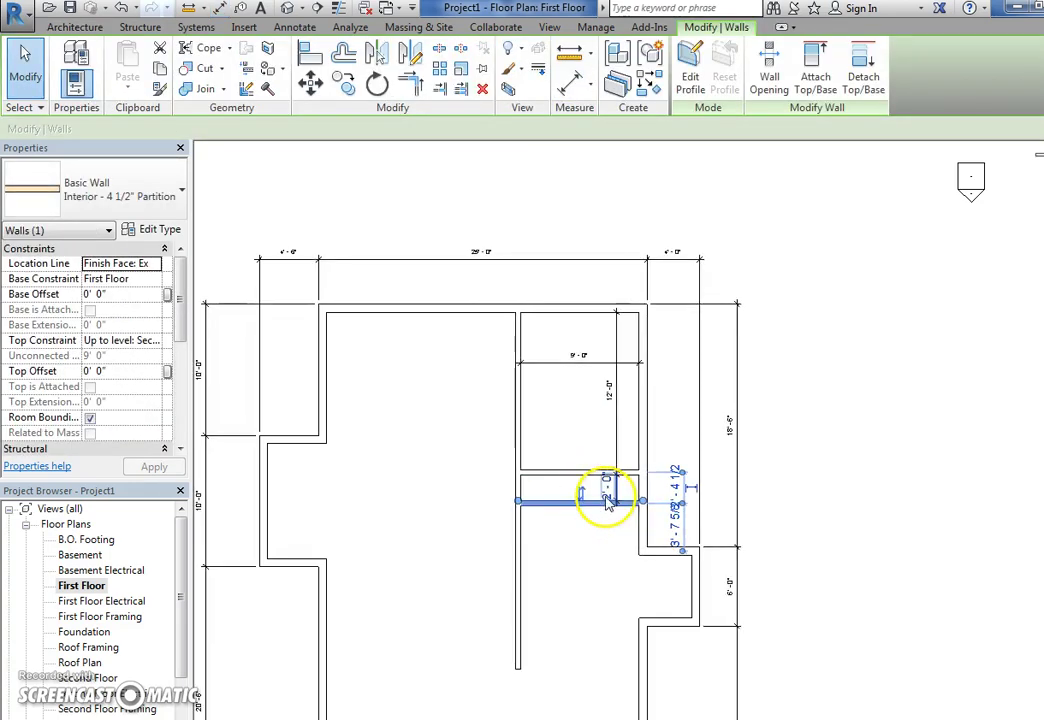
{"action": "left_click", "coordinate": [558, 565]}
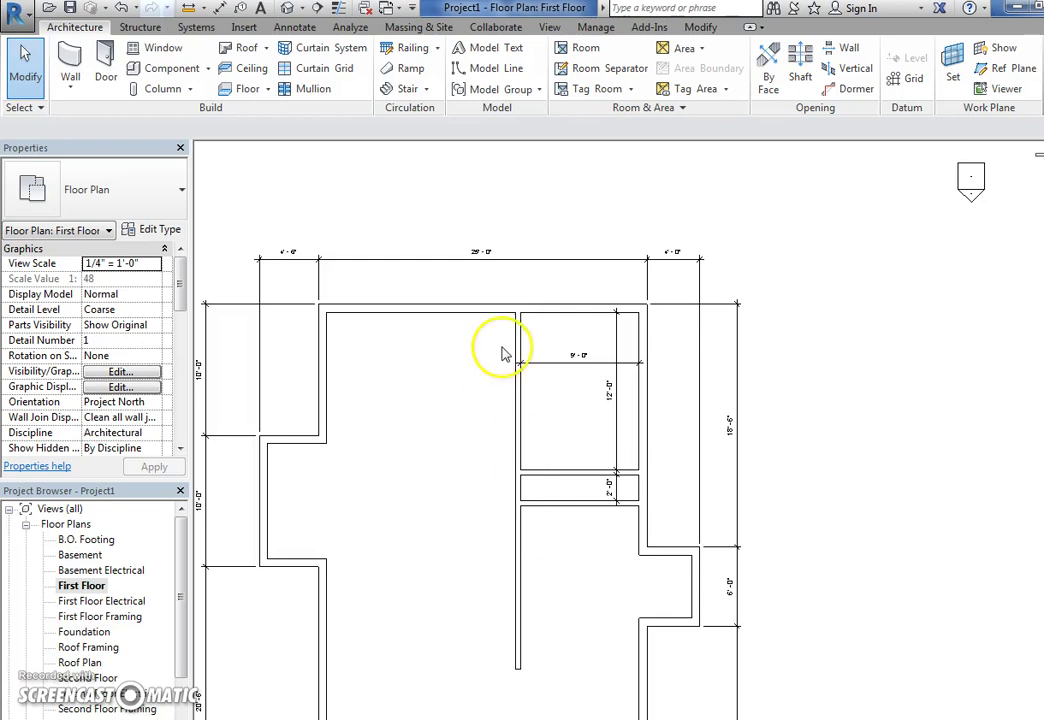
Draw another partition from the long north-south partition to the east wall, just south of the east bump-out.
{"action": "left_click", "coordinate": [87, 58]}
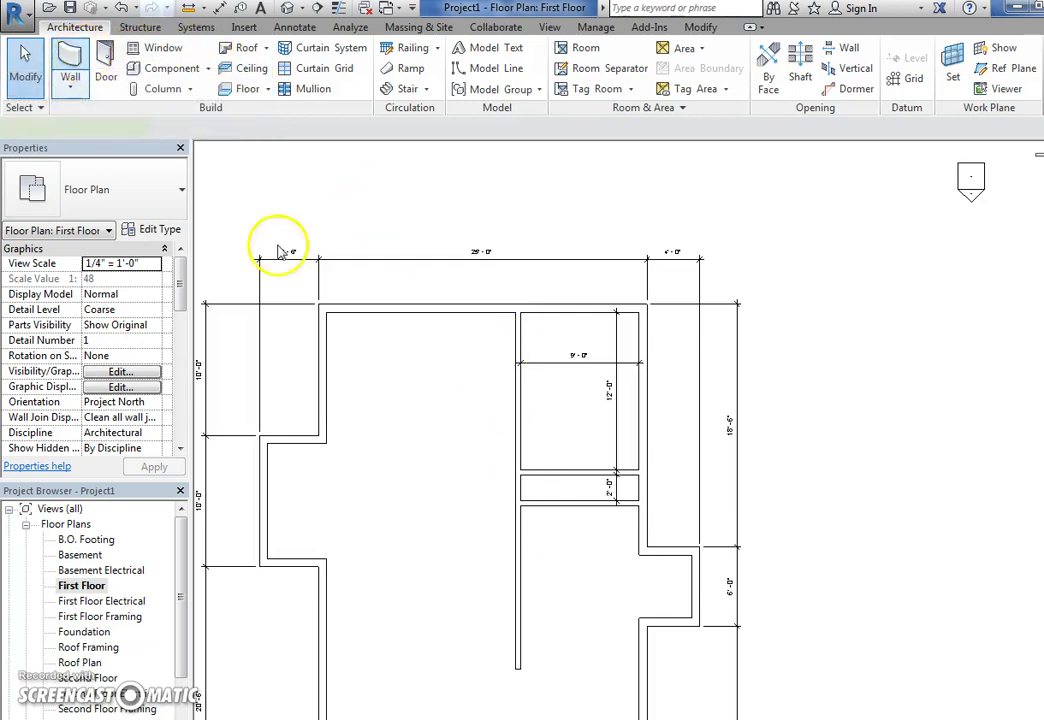
{"action": "left_click", "coordinate": [520, 651]}
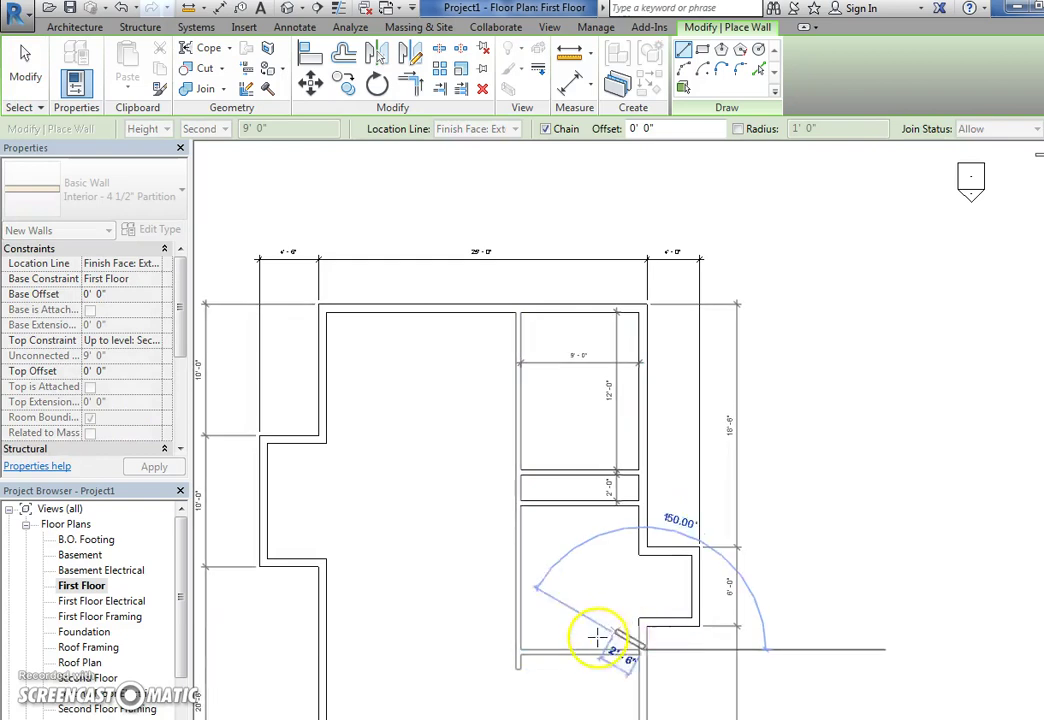
{"action": "key", "text": "Escape"}
{"action": "key", "text": "Escape"}
Extend the long north-south partition farther south, to a total length of about 30' 6".
{"action": "left_click", "coordinate": [518, 666]}
{"action": "left_click_drag", "start_coordinate": [520, 669], "coordinate": [519, 706]}
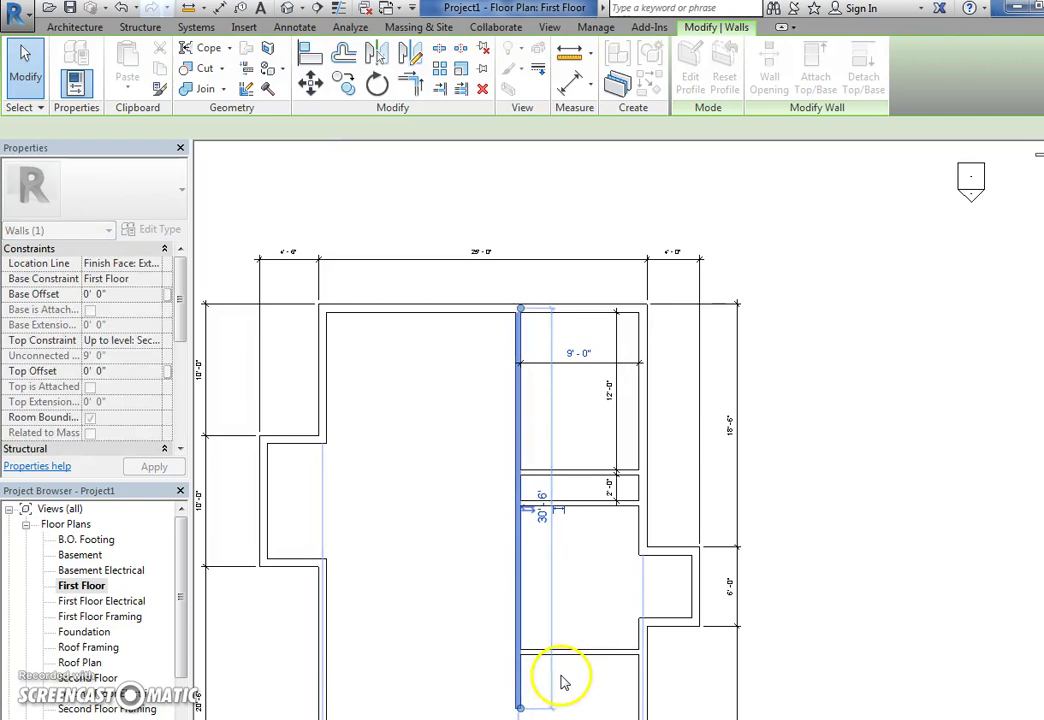
{"action": "left_click", "coordinate": [562, 681]}
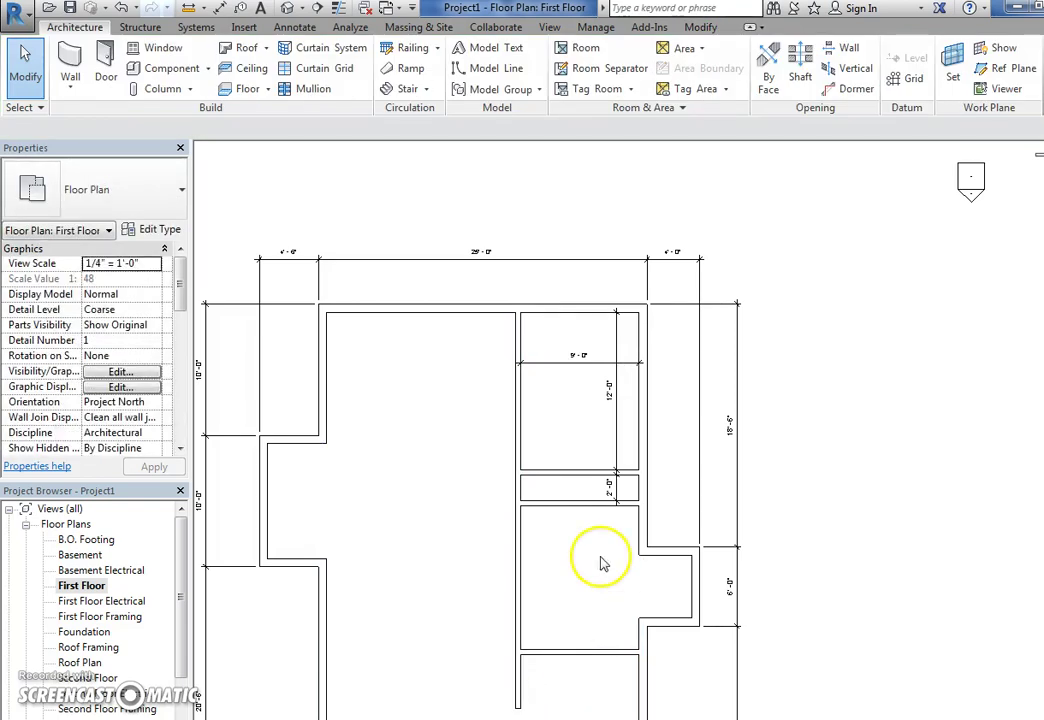
Dimension the depth of the bump-out room between its north and south partitions, placing the dimension near the room's west side.
{"action": "left_click", "coordinate": [221, 10]}
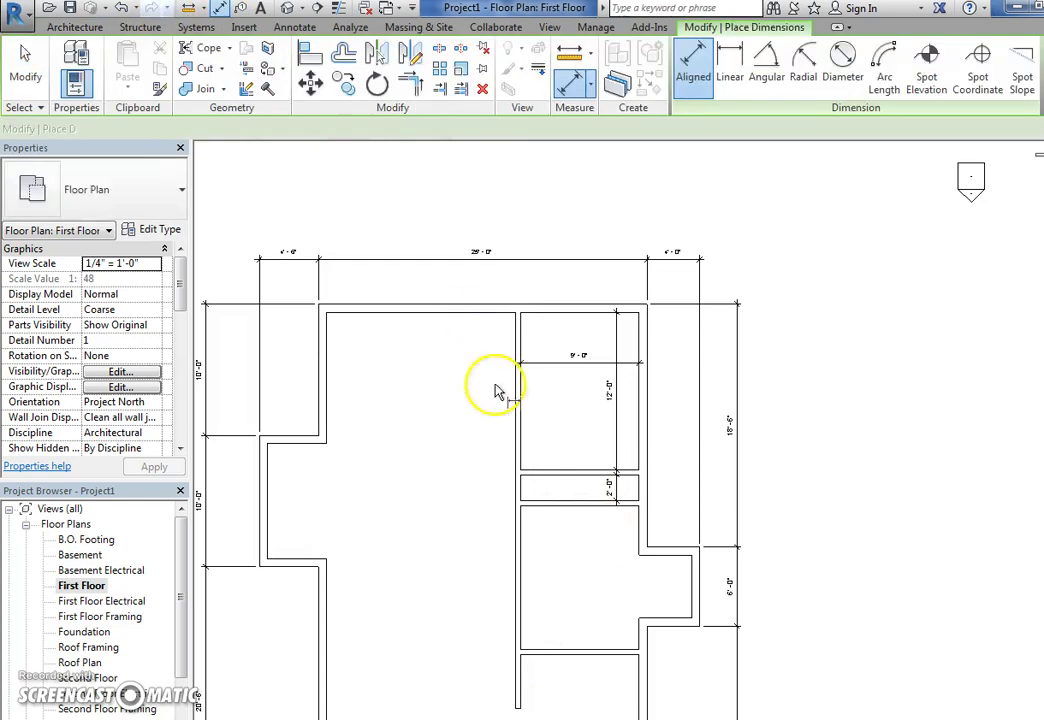
{"action": "left_click", "coordinate": [547, 508]}
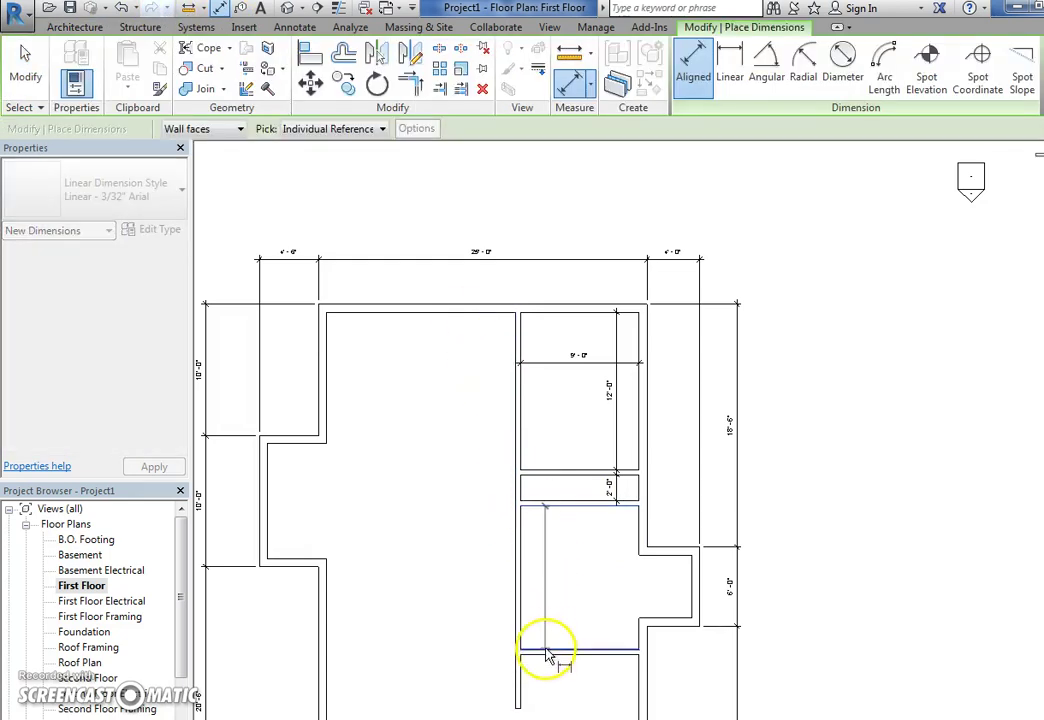
{"action": "key", "text": "Escape"}
{"action": "key", "text": "Escape"}
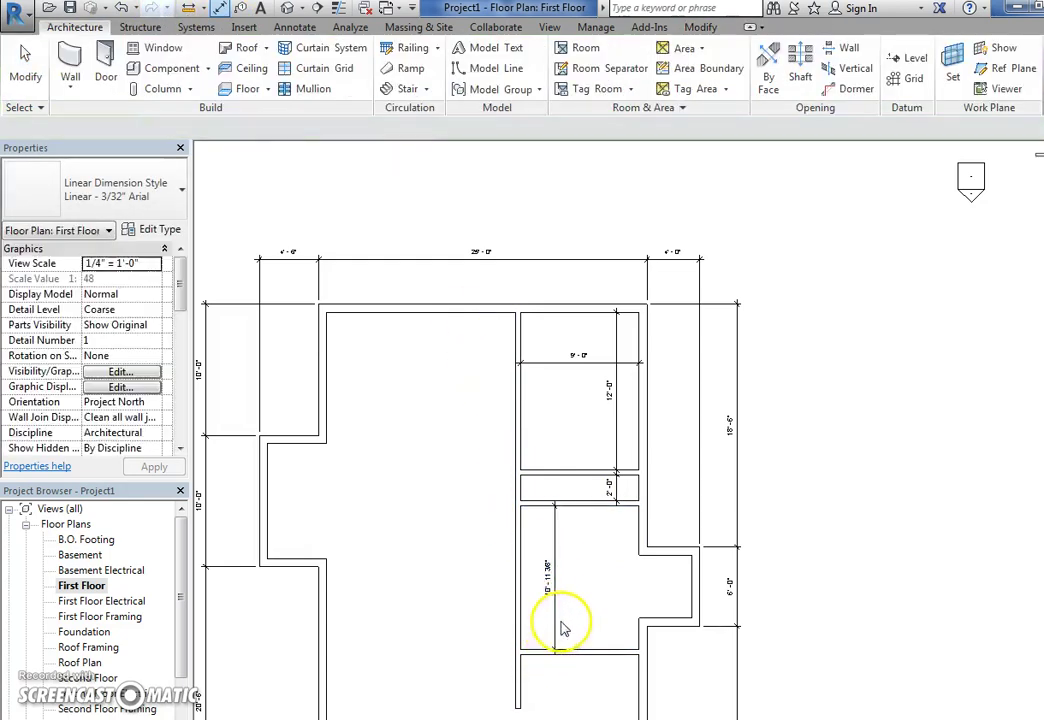
Move the partition south of the bump-out room so the room's north-south depth is 10' 0".
{"action": "left_click", "coordinate": [578, 652]}
{"action": "left_click", "coordinate": [545, 578]}
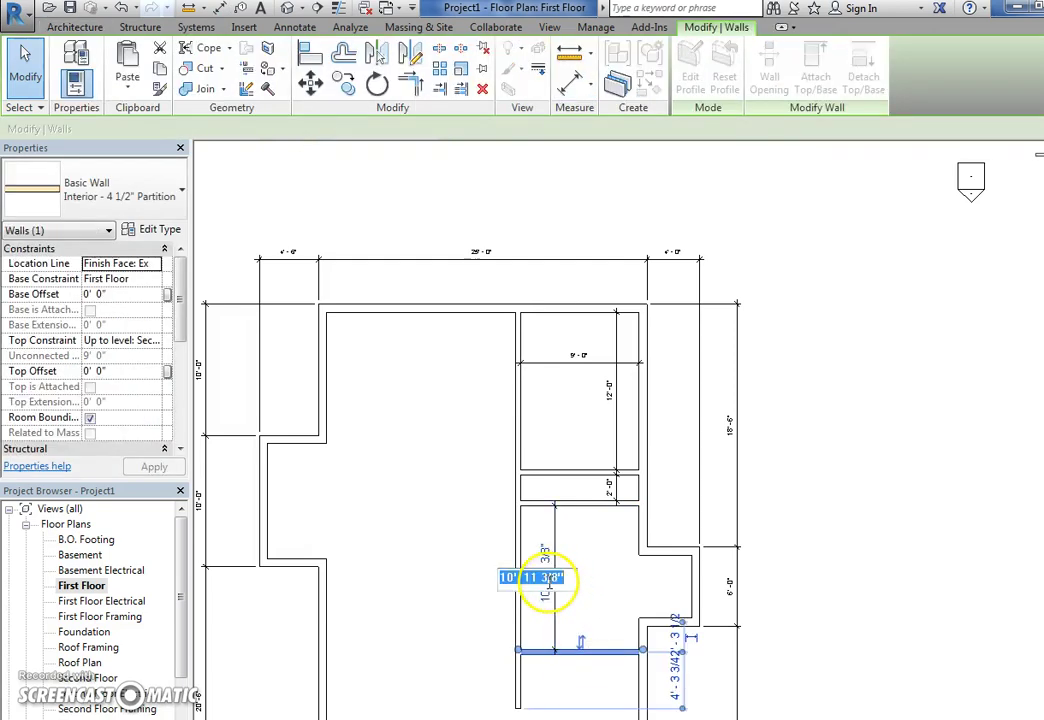
{"action": "type", "text": "10"}
{"action": "key", "text": "Return"}
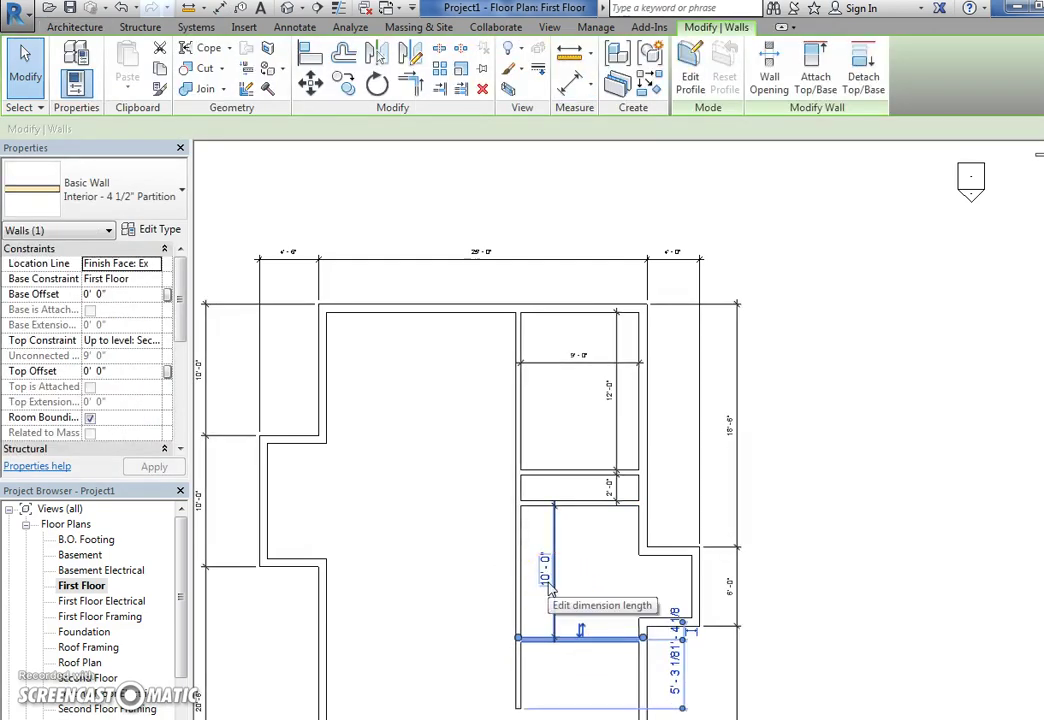
{"action": "left_click", "coordinate": [552, 594]}
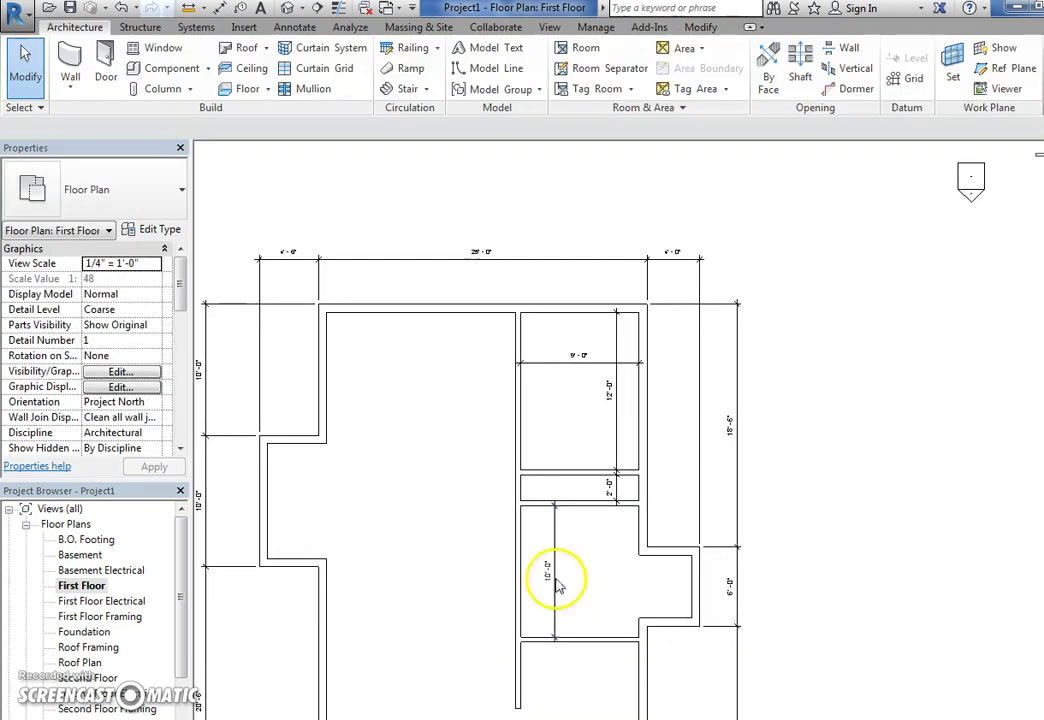
Move the outer wall of the east bump-out so it projects 3' 0" from the main east wall.
{"action": "left_click", "coordinate": [696, 575]}
{"action": "left_click", "coordinate": [672, 250]}
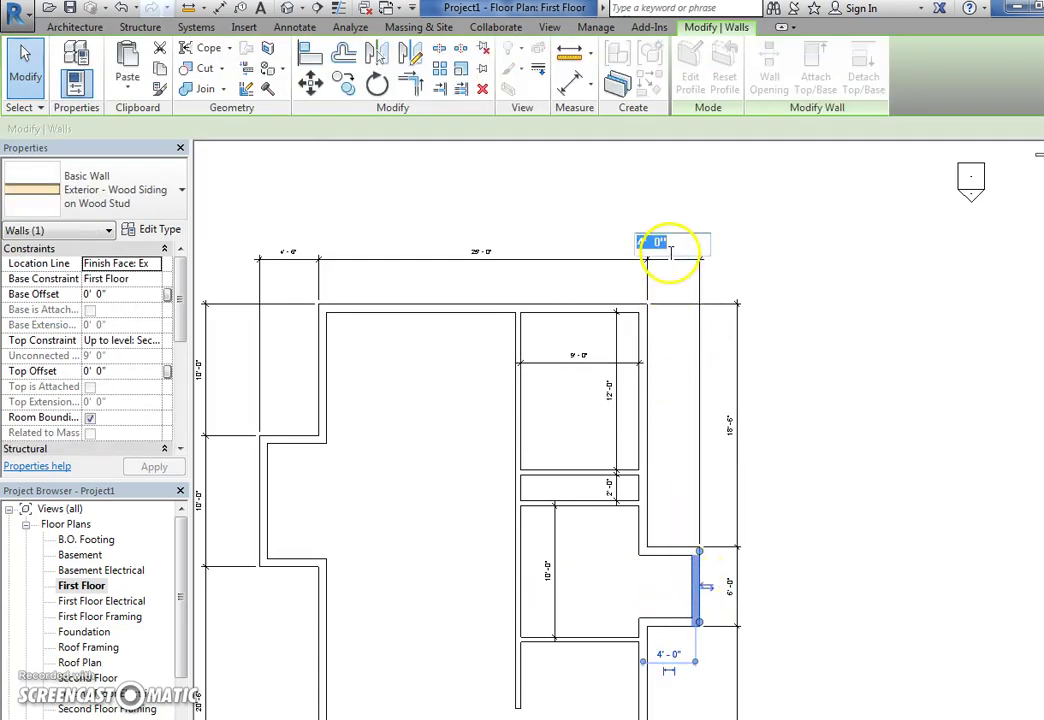
{"action": "type", "text": "3"}
{"action": "key", "text": "Return"}
{"action": "left_click", "coordinate": [660, 340]}
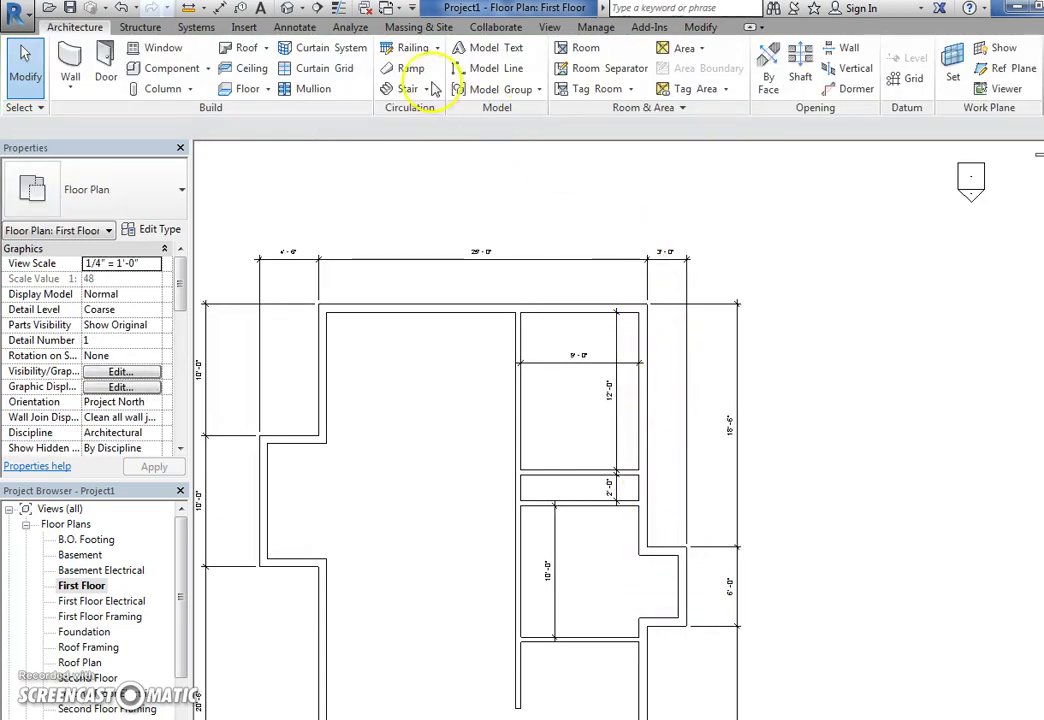
Dimension the interior depth of the east bump-out from the main east wall's inner face to the bump-out's inner face.
{"action": "left_click", "coordinate": [220, 10]}
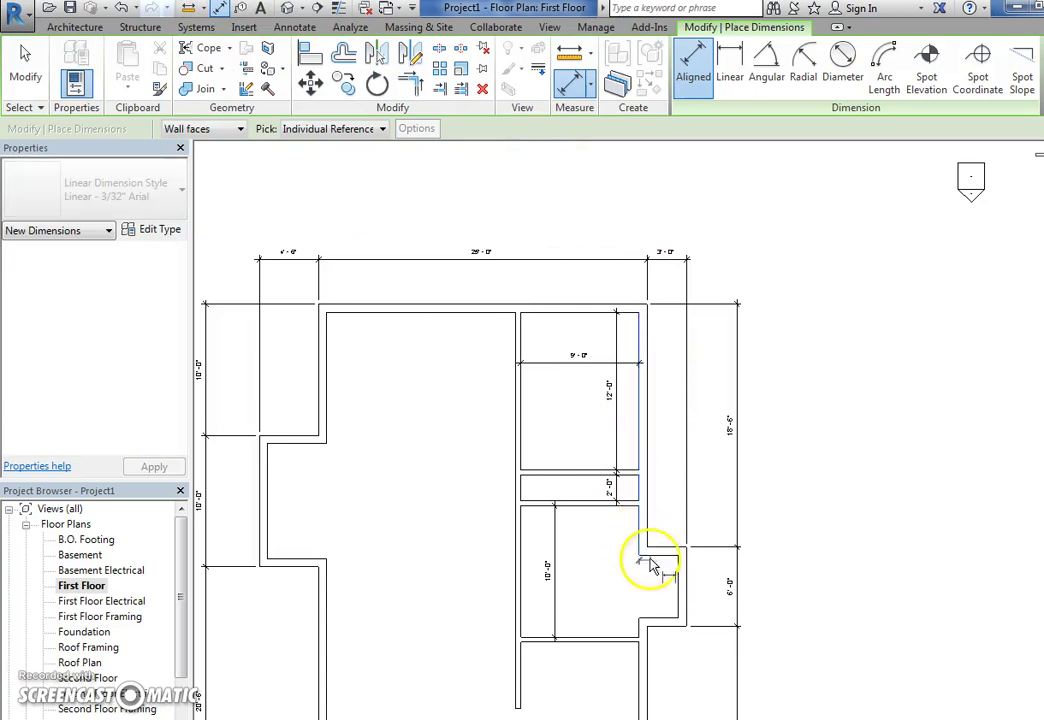
{"action": "left_click", "coordinate": [645, 565]}
{"action": "left_click", "coordinate": [657, 585]}
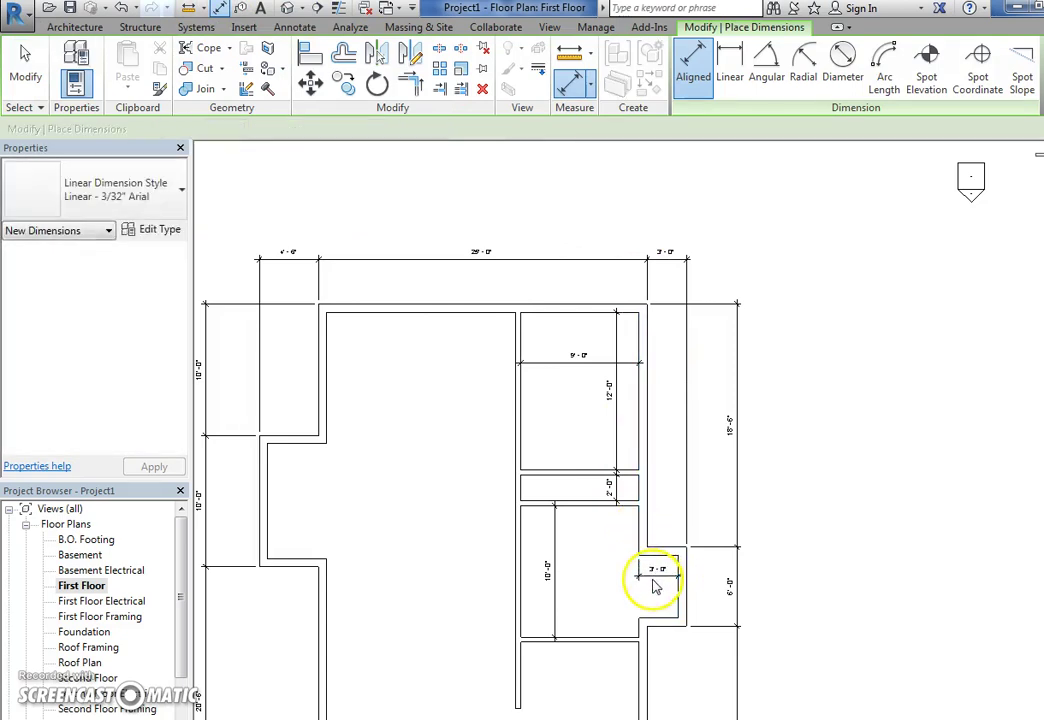
{"action": "key", "text": "Escape"}
{"action": "key", "text": "Escape"}
Draw a 9' 4 1/2" partition from the long north-south partition to the east wall, about 2' 4" south of the bump-out room's south partition.
{"action": "scroll", "coordinate": [660, 585], "scroll_direction": "up", "scroll_amount": 1}
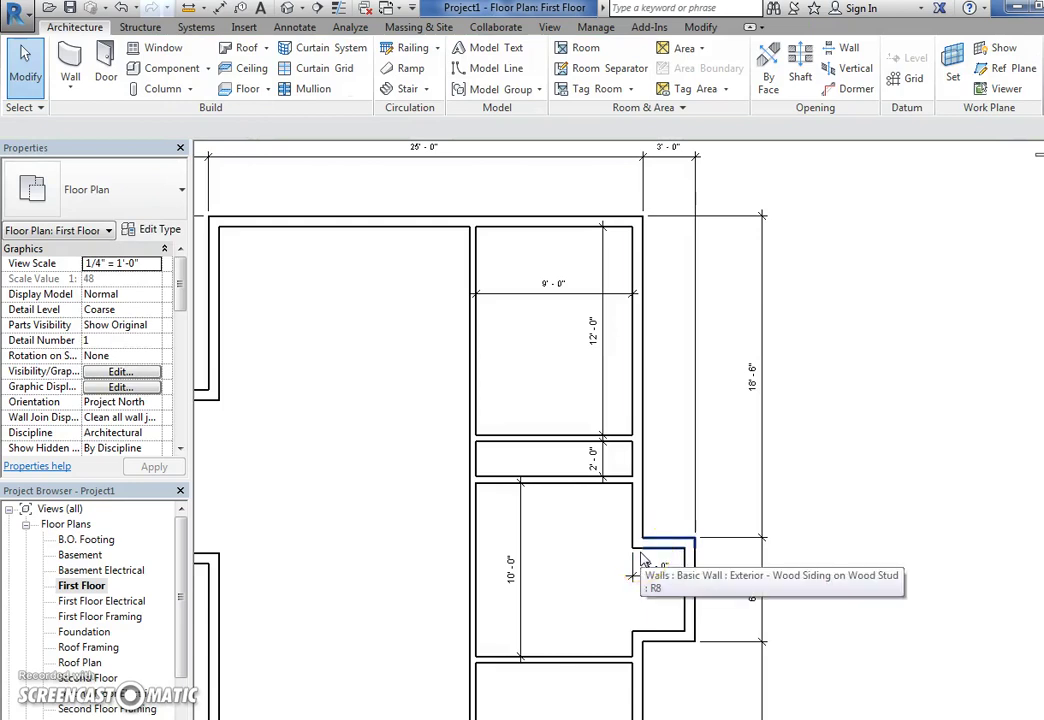
{"action": "middle_click_drag", "start_coordinate": [587, 617], "coordinate": [593, 483]}
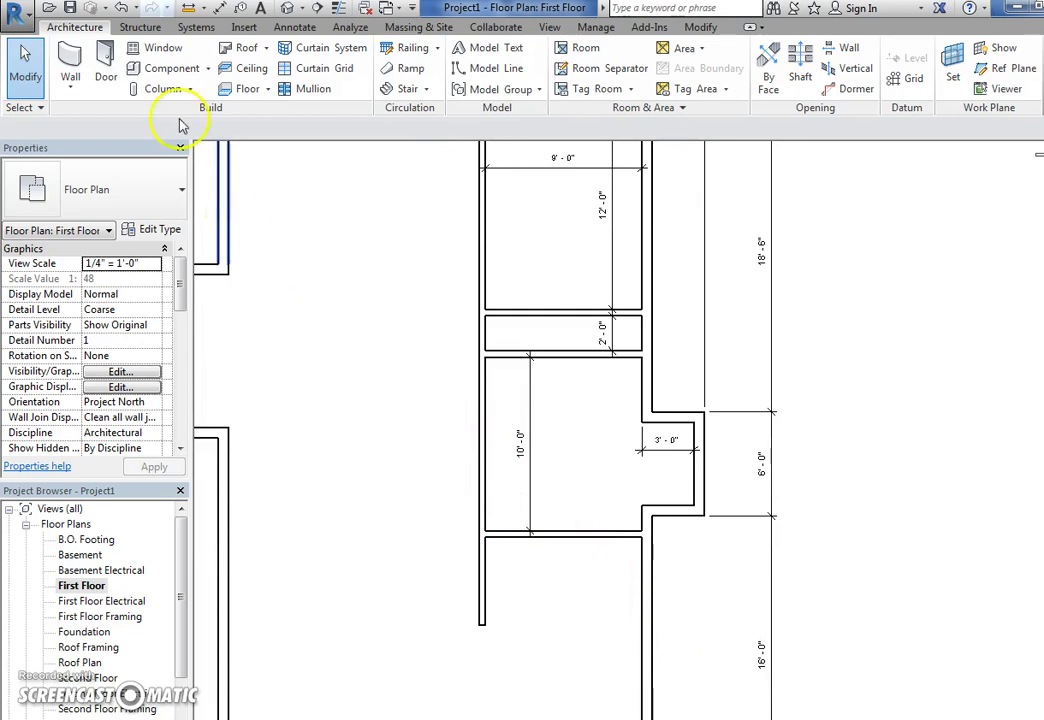
{"action": "left_click", "coordinate": [88, 72]}
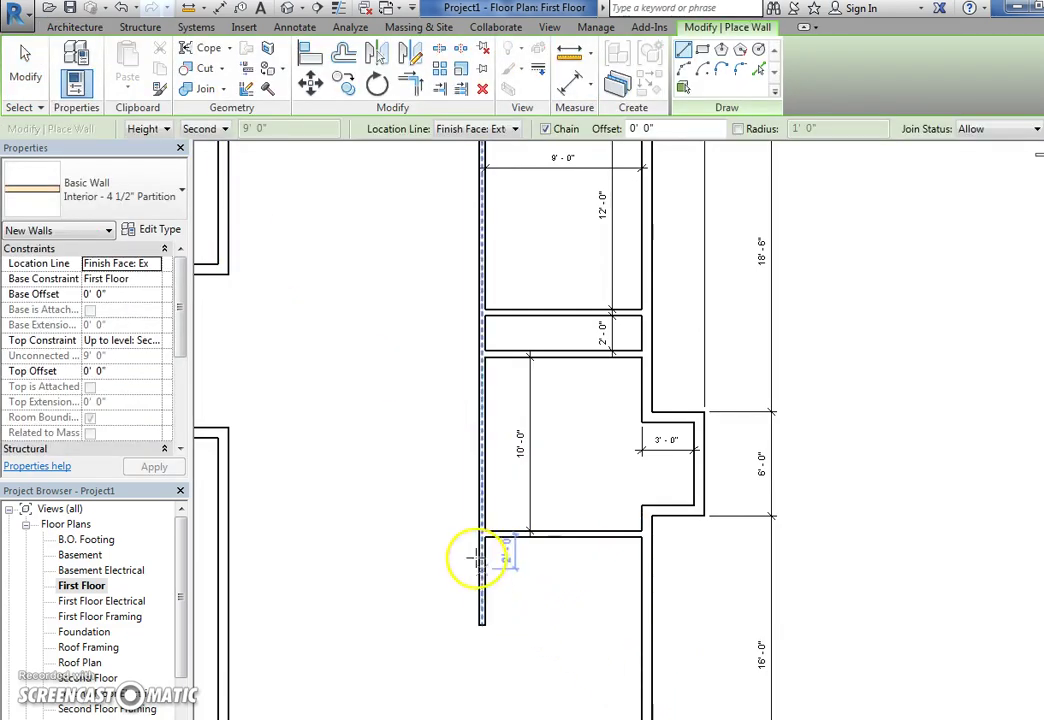
{"action": "left_click", "coordinate": [481, 576]}
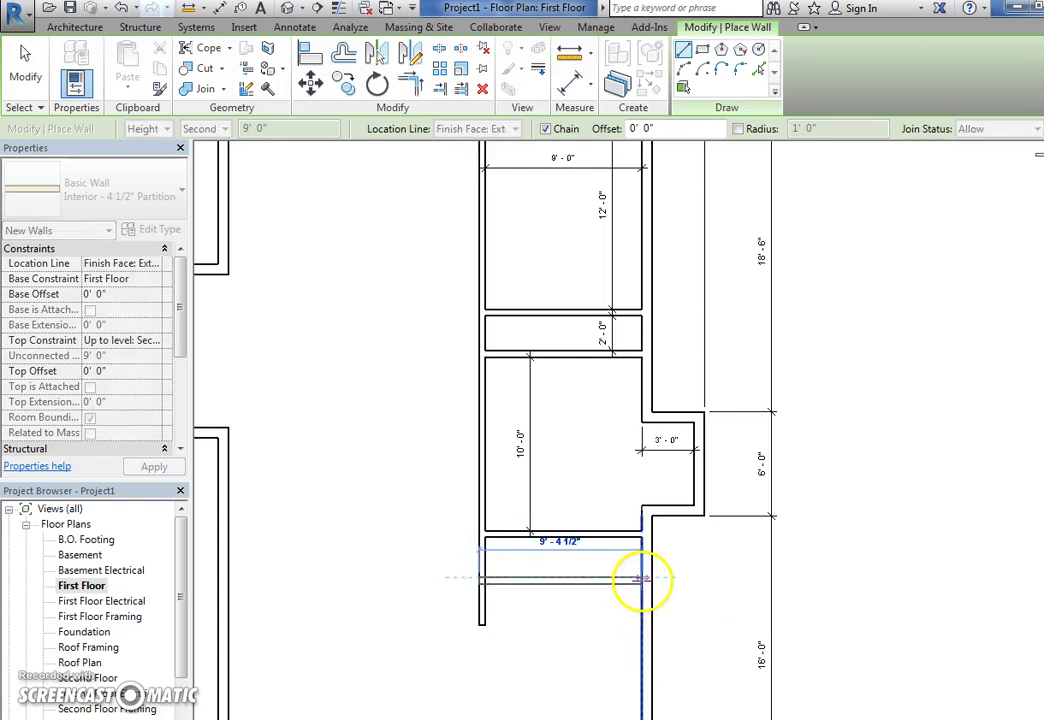
{"action": "left_click", "coordinate": [641, 578]}
{"action": "key", "text": "Escape"}
{"action": "key", "text": "Escape"}
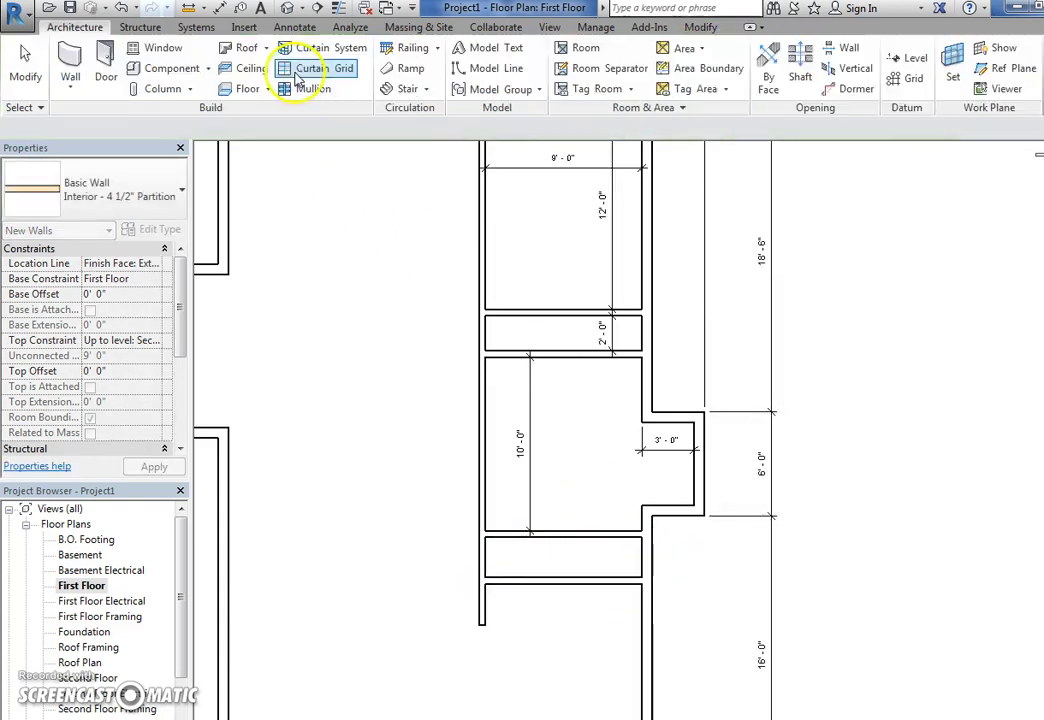
Dimension the gap between the two partitions south of the bump-out room, in line with the northern depth dimensions.
{"action": "left_click", "coordinate": [224, 8]}
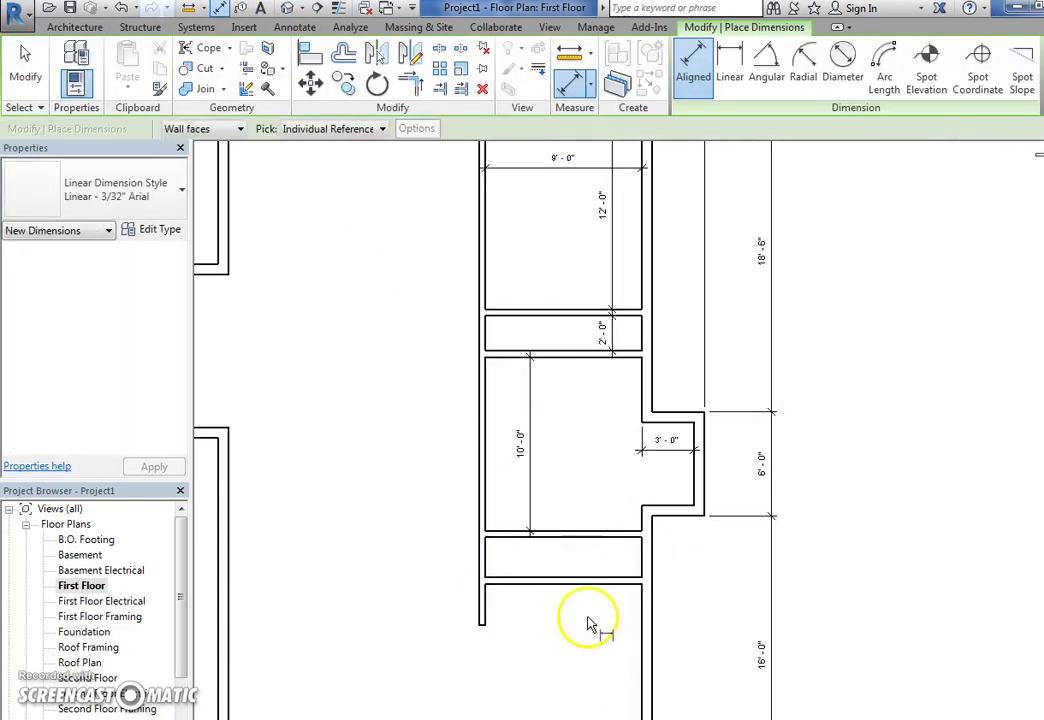
{"action": "left_click", "coordinate": [566, 558]}
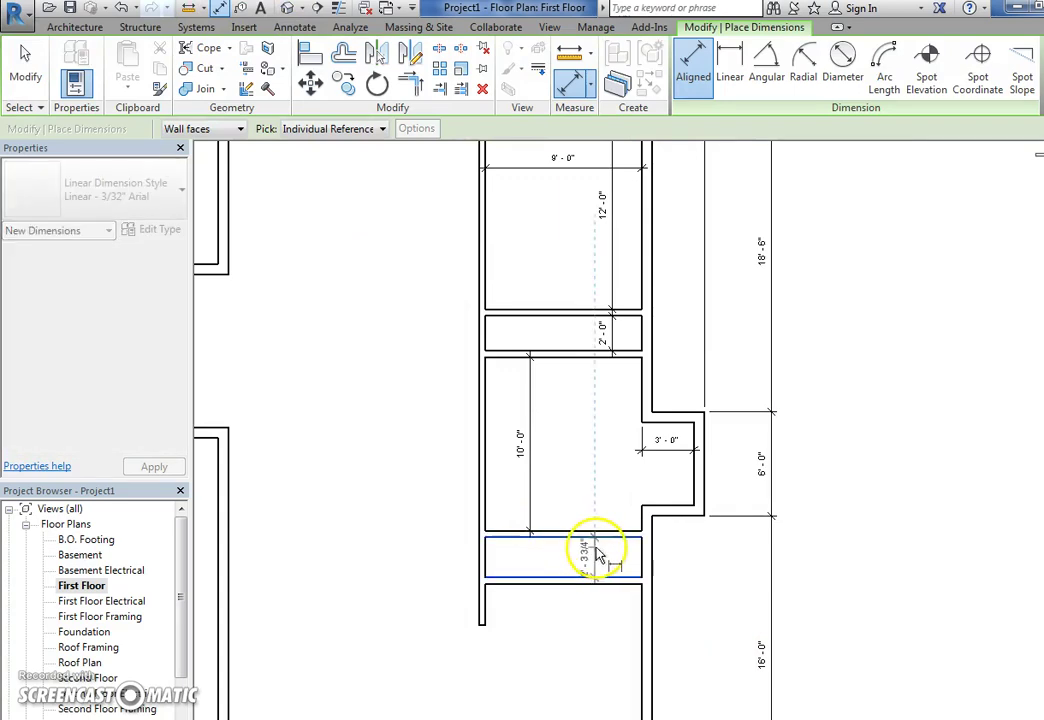
{"action": "left_click", "coordinate": [610, 557]}
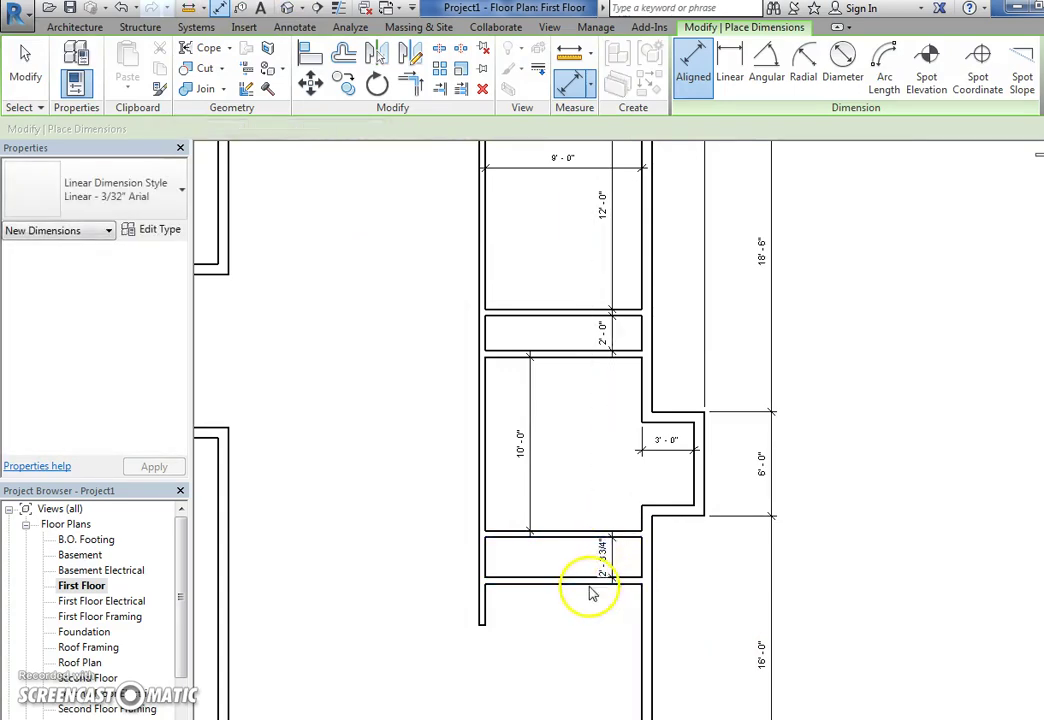
{"action": "key", "text": "Escape"}
{"action": "key", "text": "Escape"}
Move the bump-out room's 10' 0" depth dimension east so it lines up with the other depth dimensions.
{"action": "left_click", "coordinate": [541, 483]}
{"action": "left_click_drag", "start_coordinate": [562, 483], "coordinate": [601, 487]}
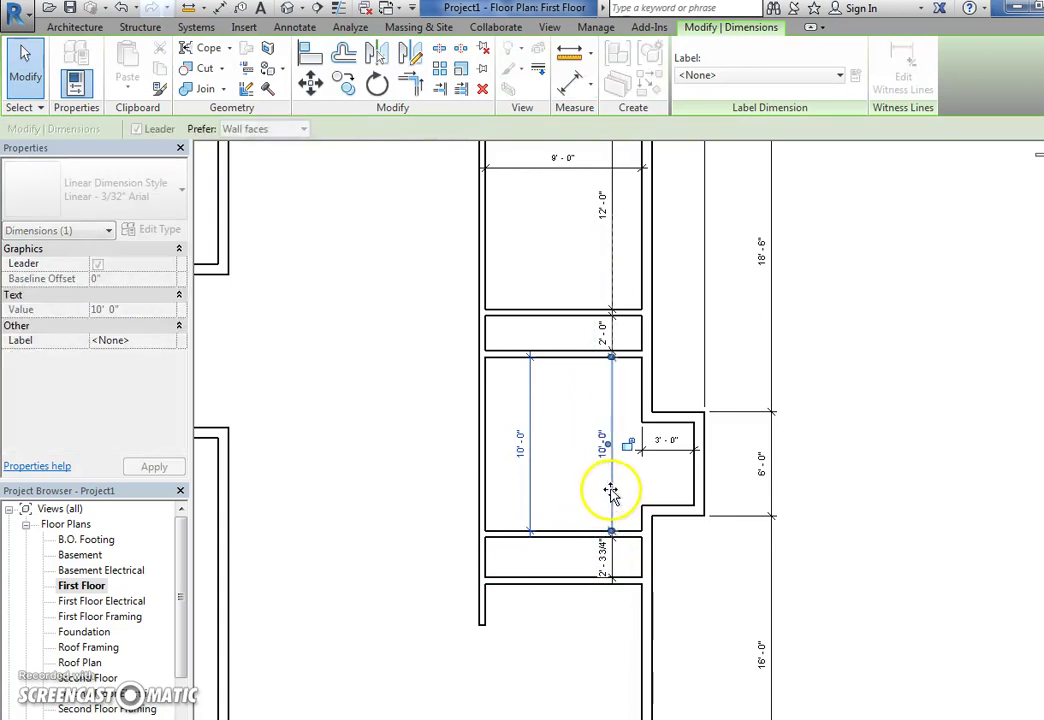
{"action": "left_click", "coordinate": [571, 599]}
Move the southernmost east-west partition so the narrow strip south of the bump-out room is 2' 0" deep.
{"action": "middle_click_drag", "start_coordinate": [590, 615], "coordinate": [566, 611]}
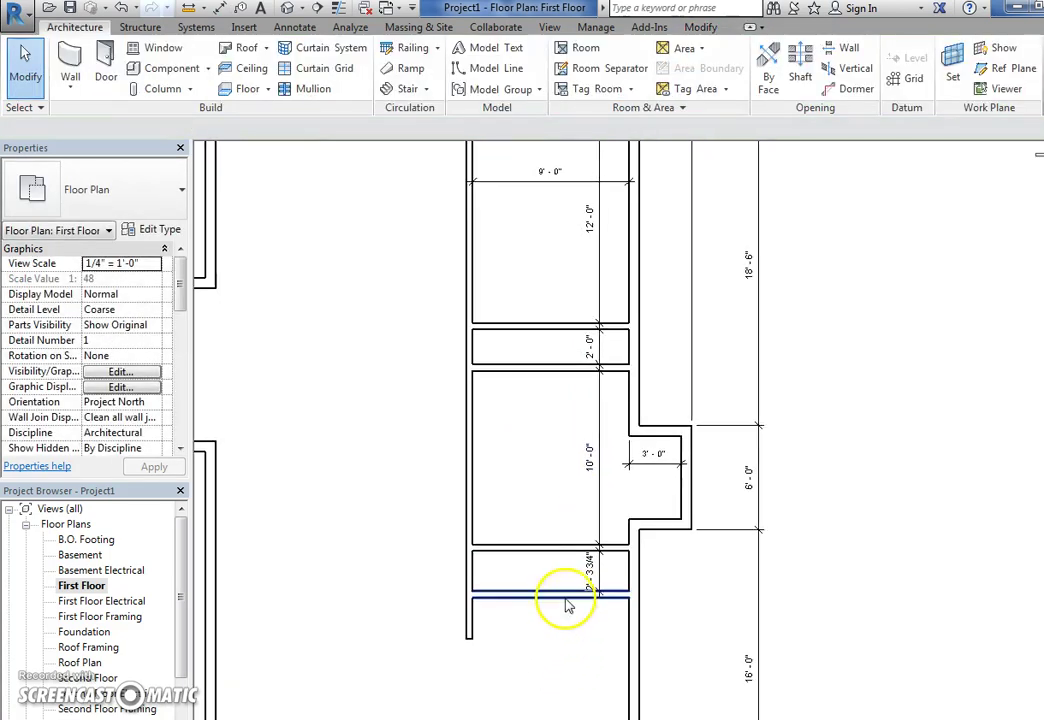
{"action": "left_click", "coordinate": [566, 600]}
{"action": "key", "text": "Return"}
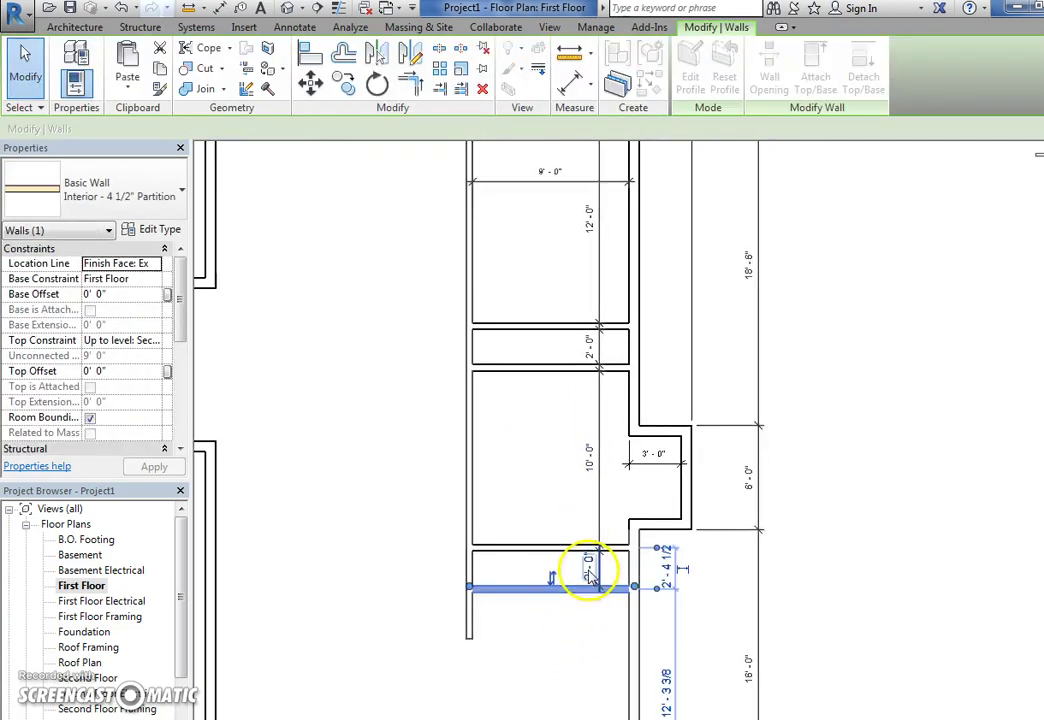
{"action": "left_click", "coordinate": [531, 624]}
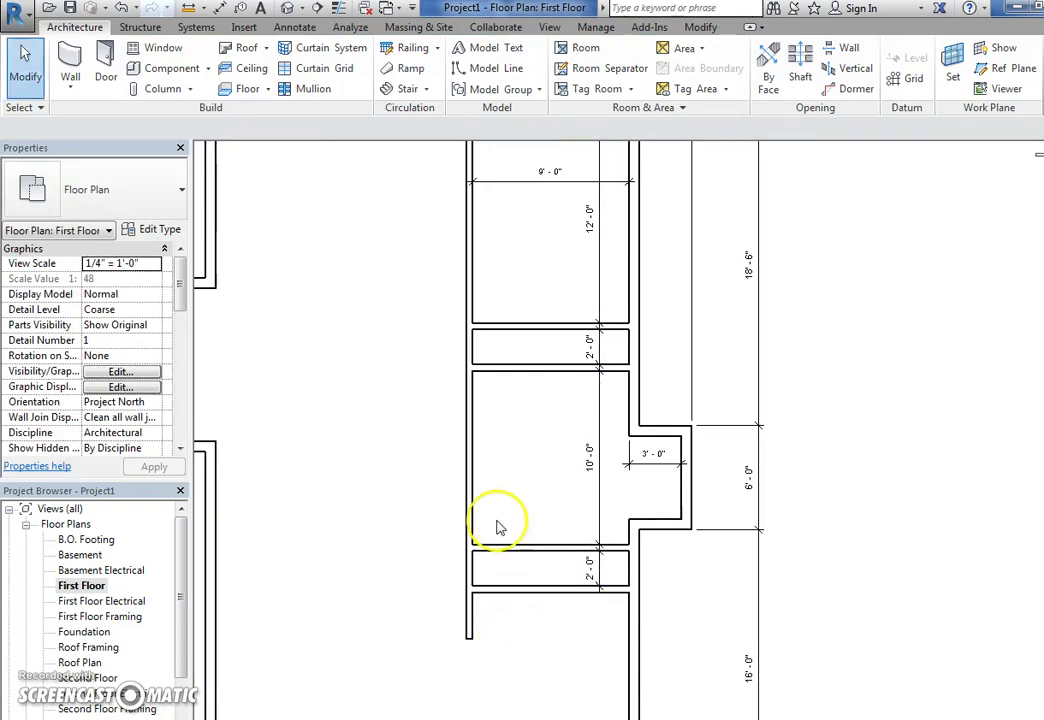
Draw a 2' 4 1/2" north-south partition across the narrow strip north of the bump-out room, dividing it near its middle.
{"action": "middle_click_drag", "start_coordinate": [498, 524], "coordinate": [495, 541]}
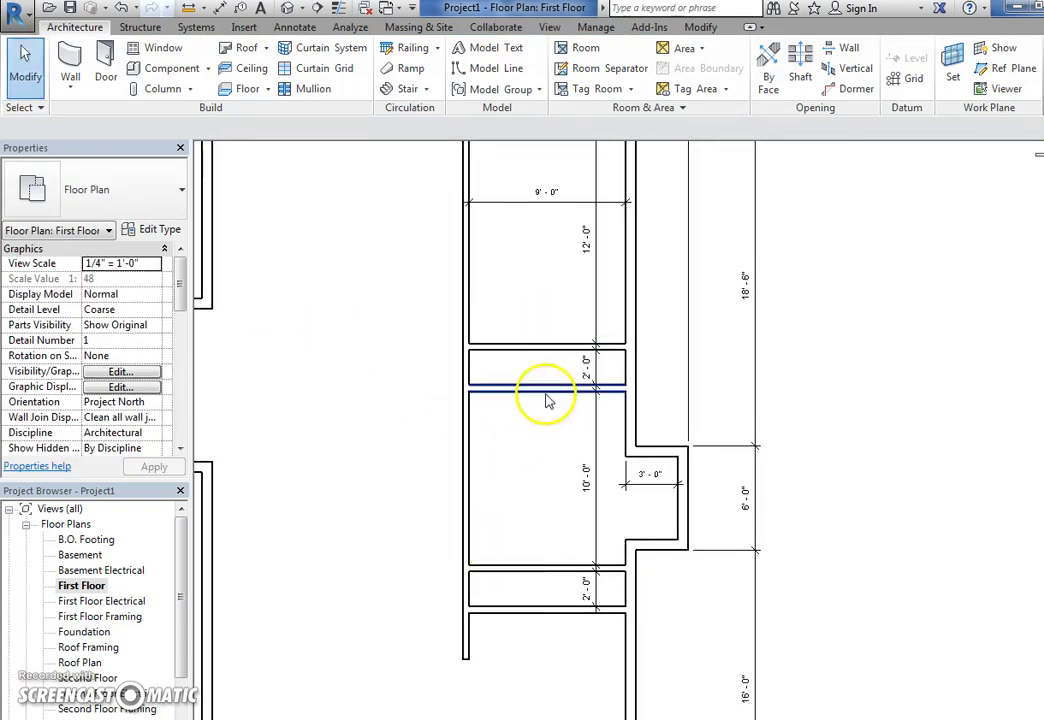
{"action": "left_click", "coordinate": [70, 64]}
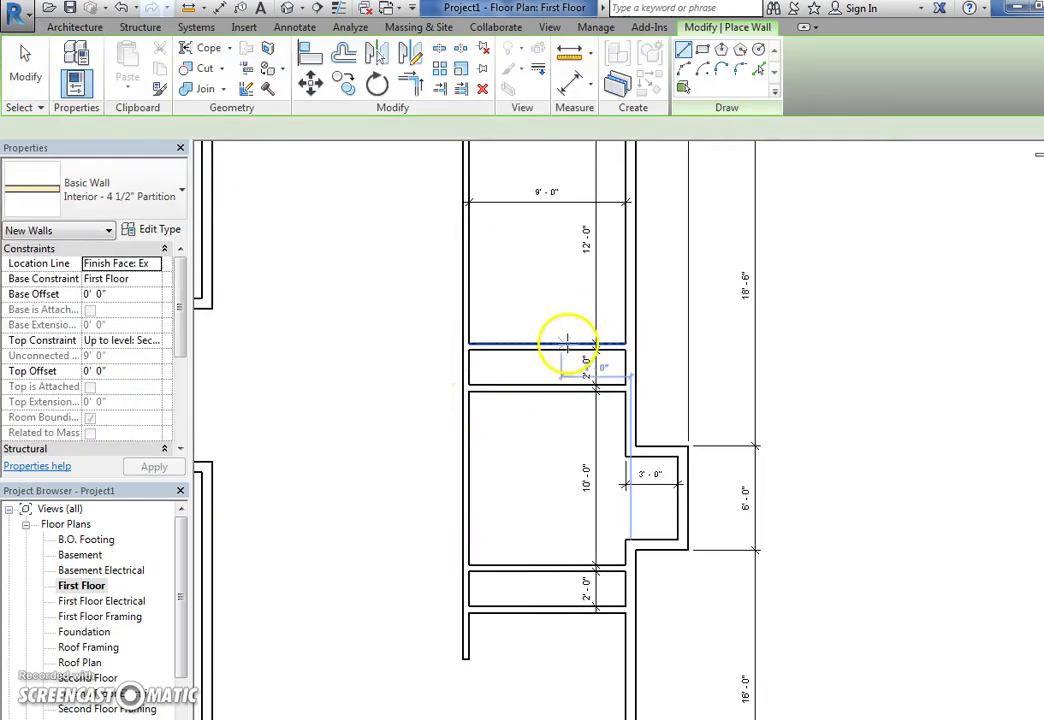
{"action": "left_click", "coordinate": [547, 345]}
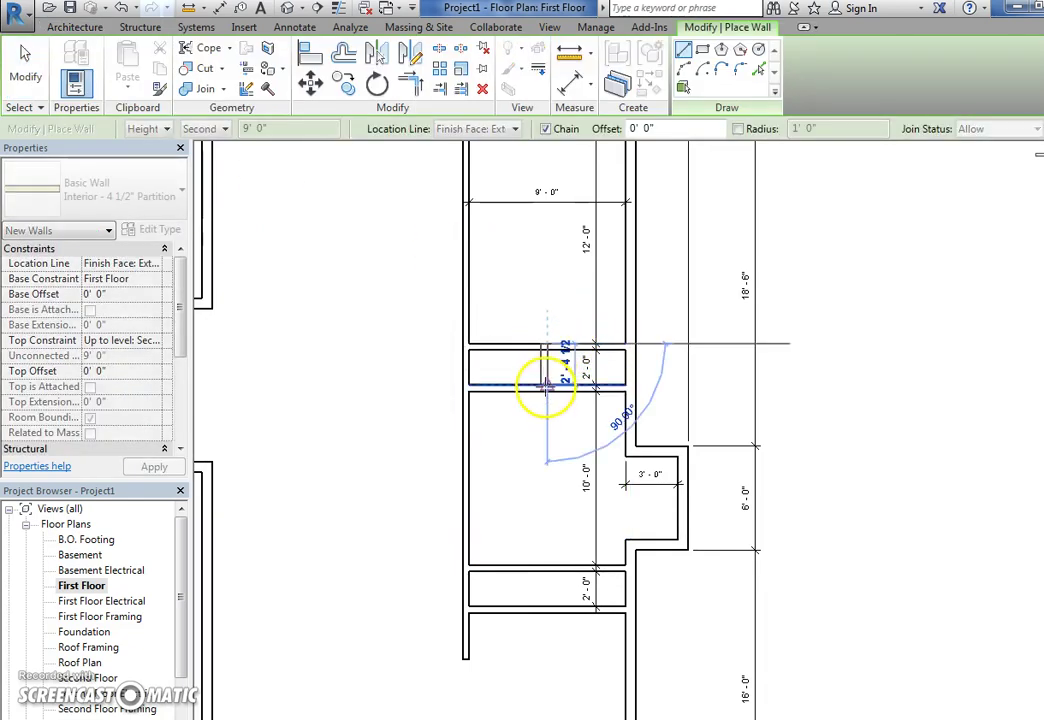
{"action": "left_click", "coordinate": [544, 387]}
{"action": "key", "text": "Escape"}
{"action": "key", "text": "Escape"}
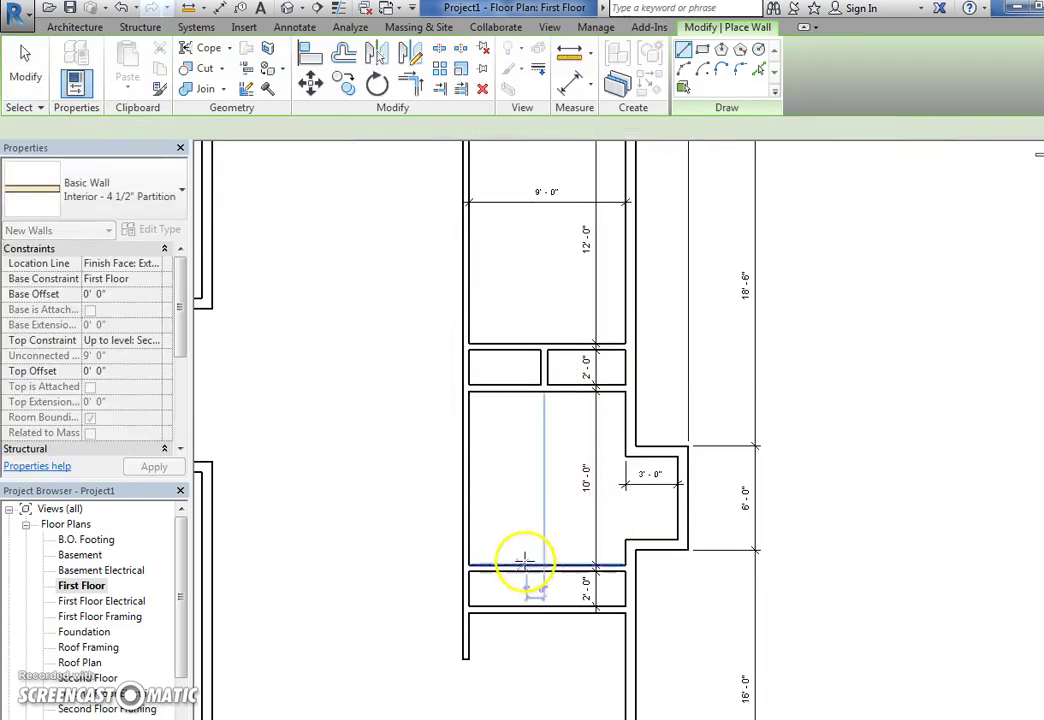
Draw a short north-south partition across the southern narrow strip, about 1' 5" from the long north-south partition.
{"action": "left_click", "coordinate": [501, 605]}
{"action": "key", "text": "Escape"}
{"action": "key", "text": "Escape"}
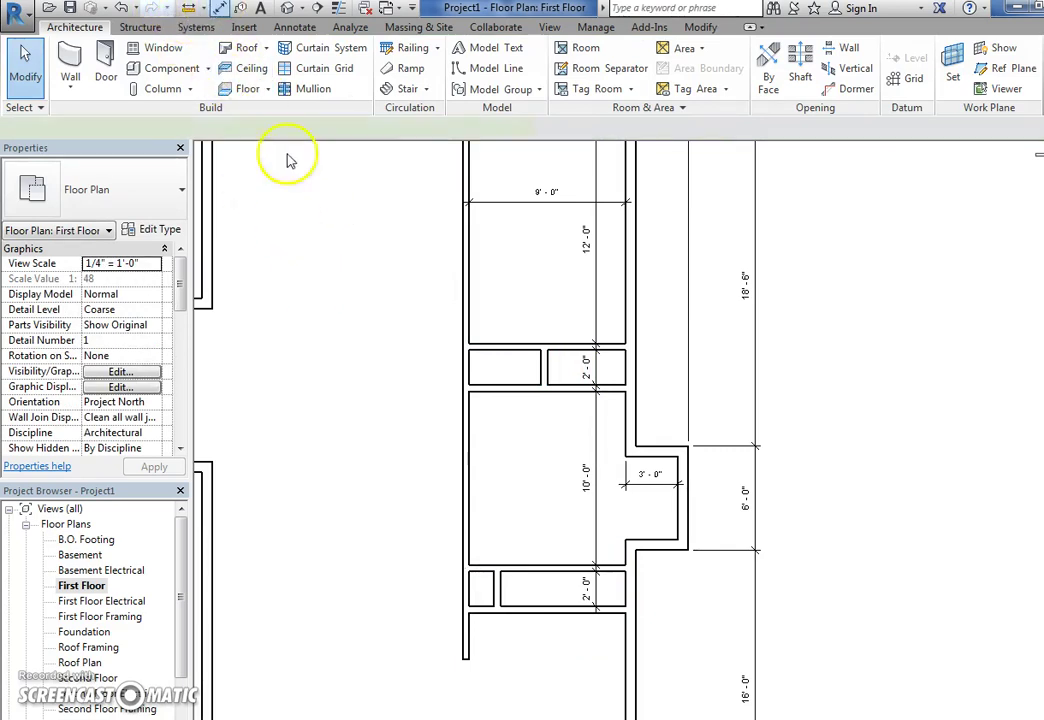
Dimension the clear width between the long north-south partition and the southern strip's short divider, placing the dimension just south of the strip.
{"action": "key", "text": "d"}
{"action": "key", "text": "i"}
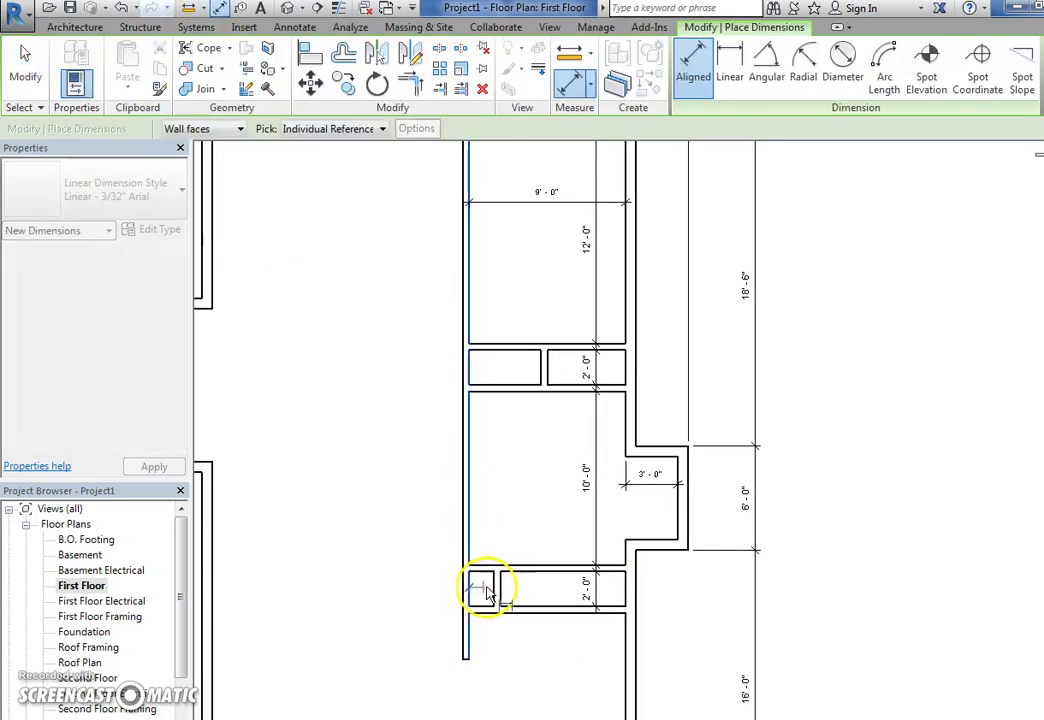
{"action": "key", "text": "Escape"}
{"action": "key", "text": "Escape"}
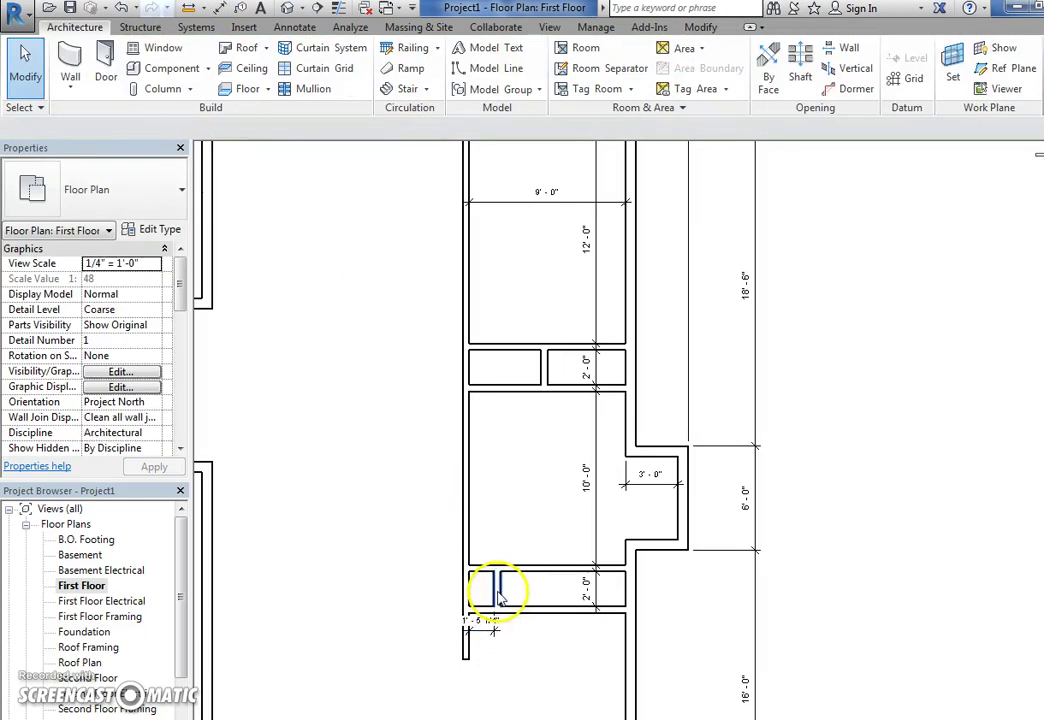
Move the southern strip's short divider so its clear distance from the long north-south partition is 2' 0".
{"action": "left_click", "coordinate": [490, 612]}
{"action": "left_click", "coordinate": [489, 620]}
{"action": "type", "text": "2"}
{"action": "key", "text": "Return"}
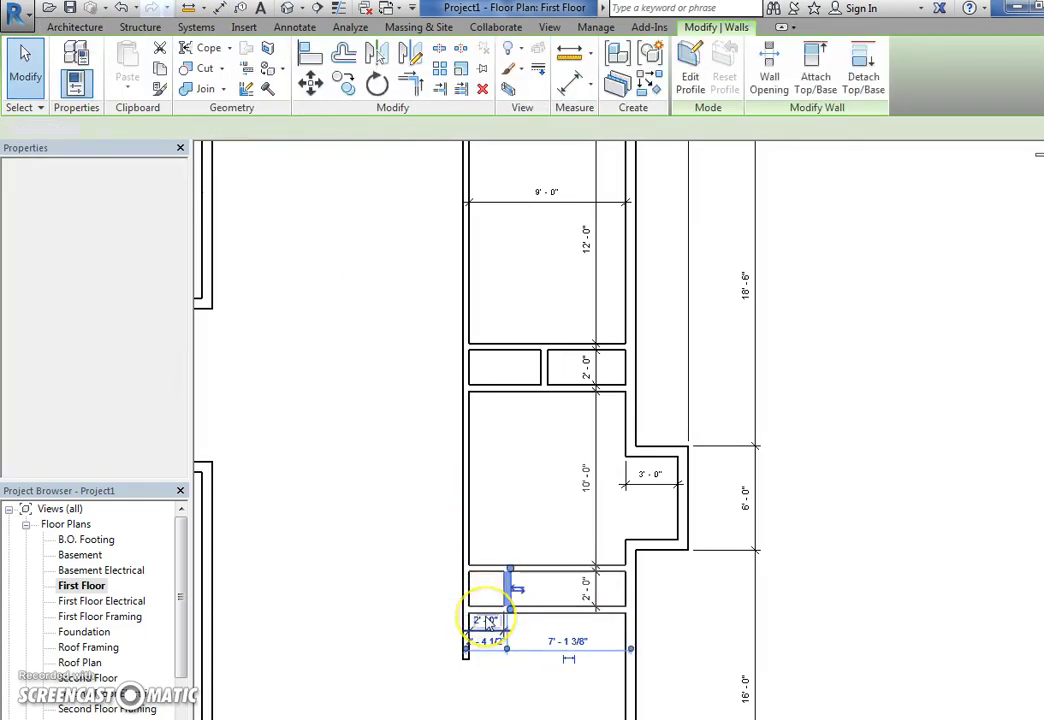
{"action": "key", "text": "Escape"}
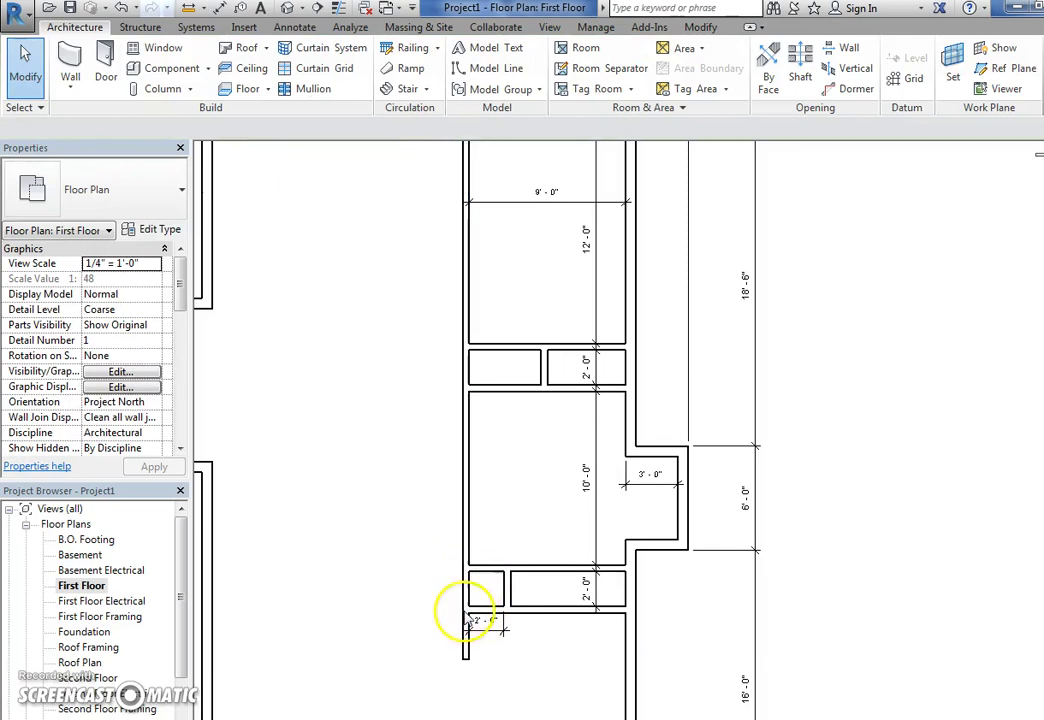
{"action": "left_click", "coordinate": [459, 609]}
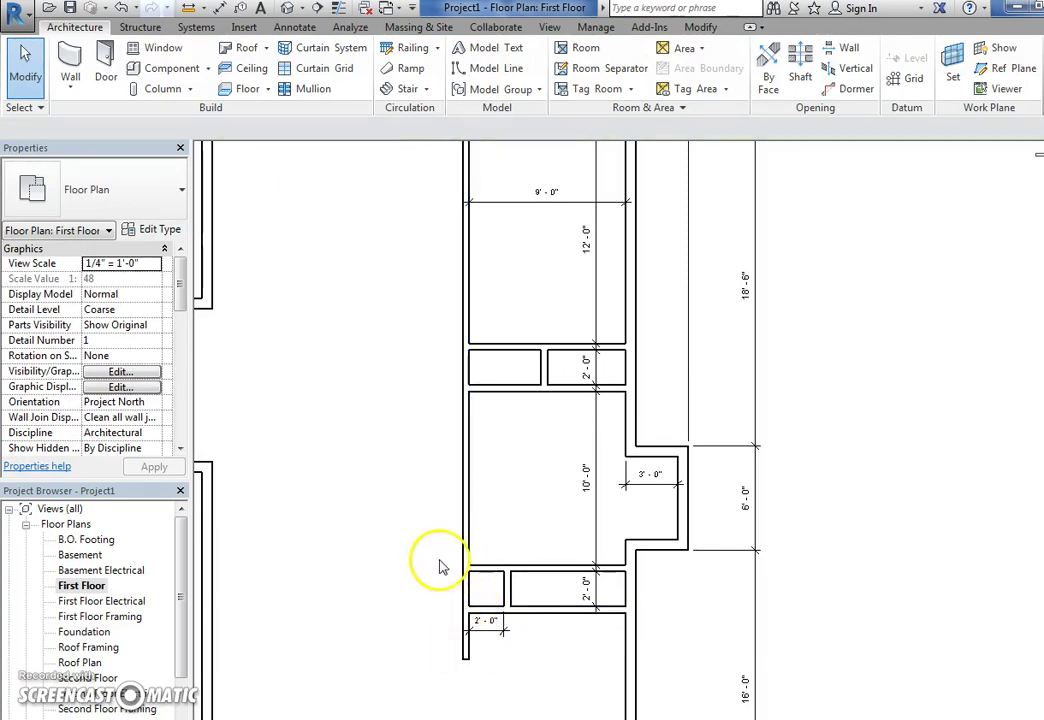
{"action": "left_click", "coordinate": [471, 541]}
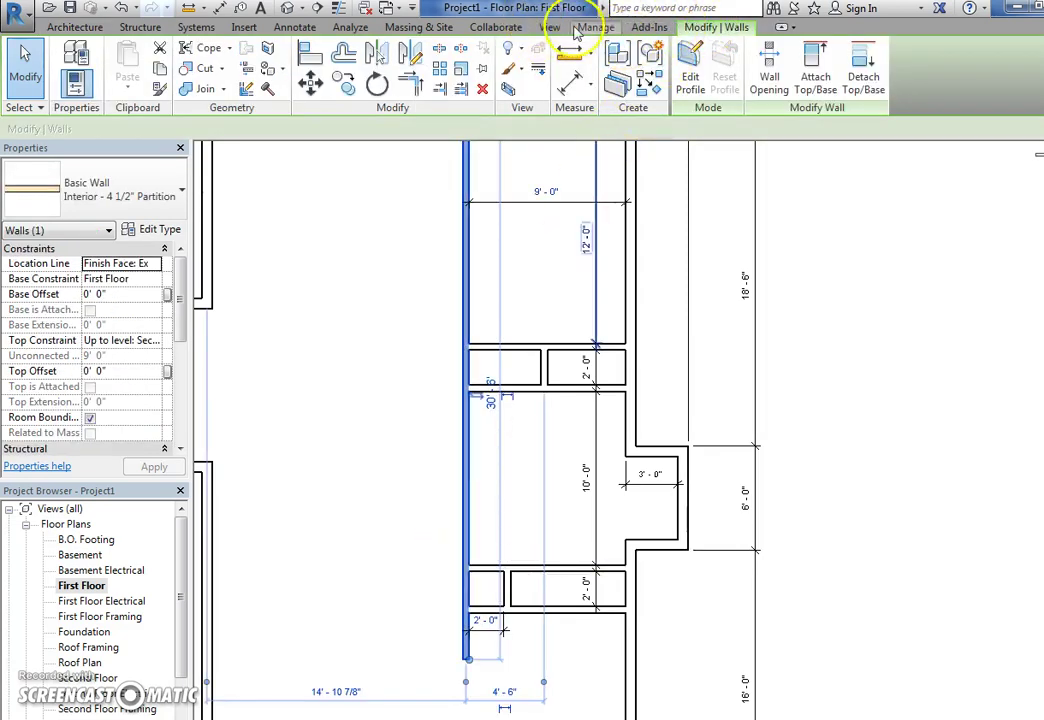
{"action": "key", "text": "Escape"}
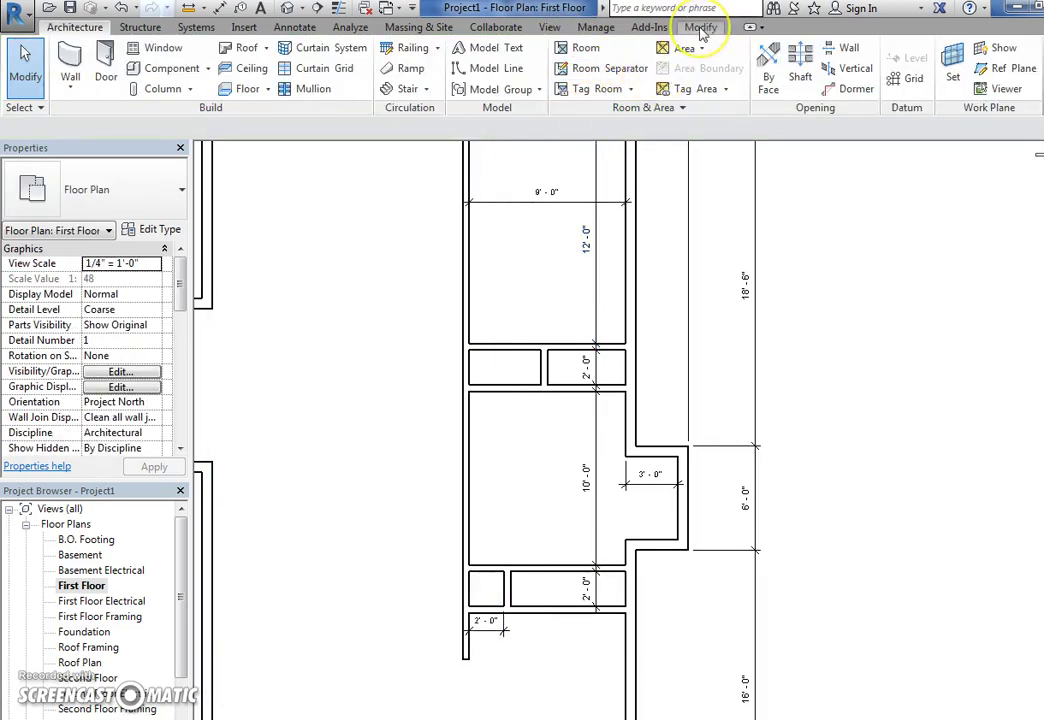
{"action": "left_click", "coordinate": [700, 28]}
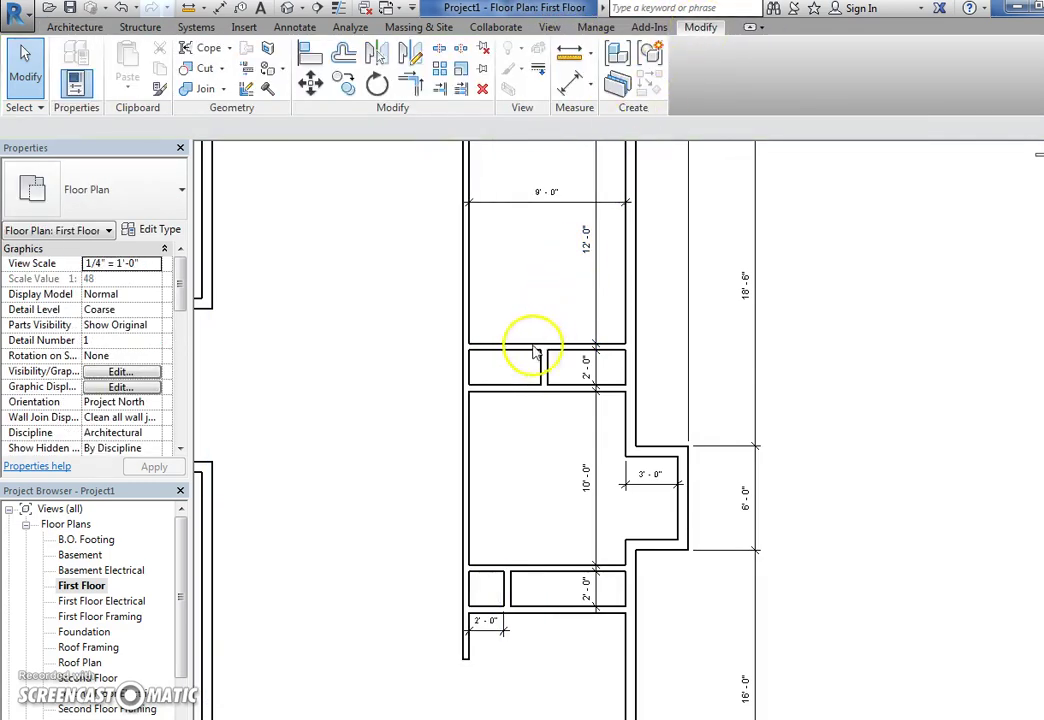
Trim the long north-south partition to a corner with the southern strip's south partition, removing the stub beyond it.
{"action": "left_click", "coordinate": [469, 420]}
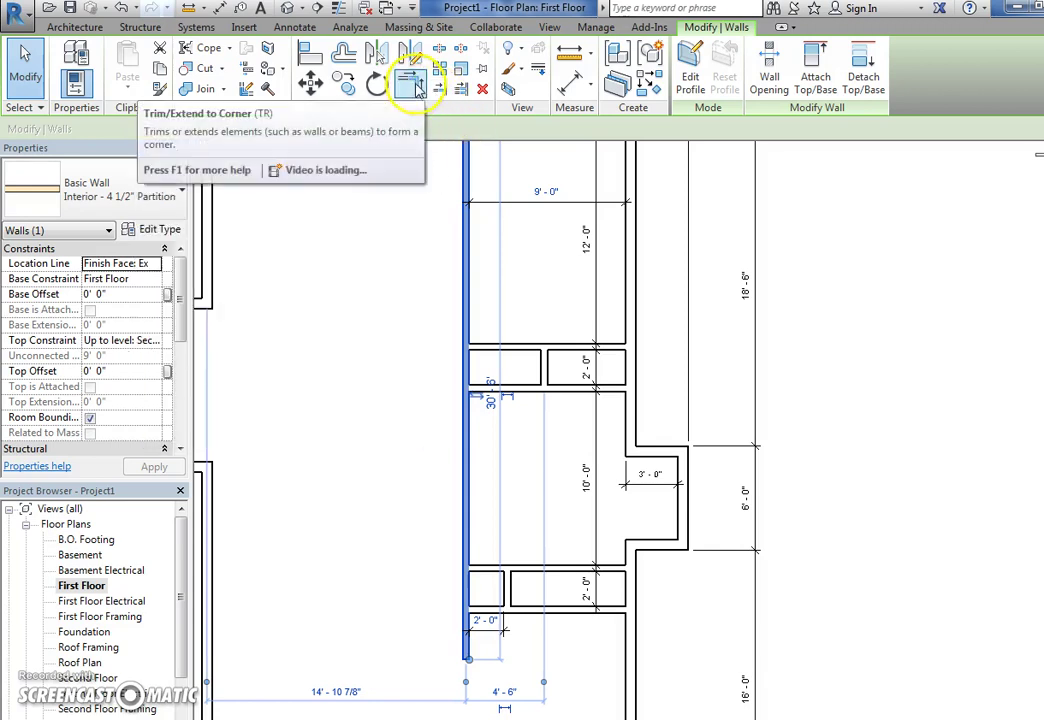
{"action": "left_click", "coordinate": [418, 88]}
{"action": "left_click", "coordinate": [473, 545]}
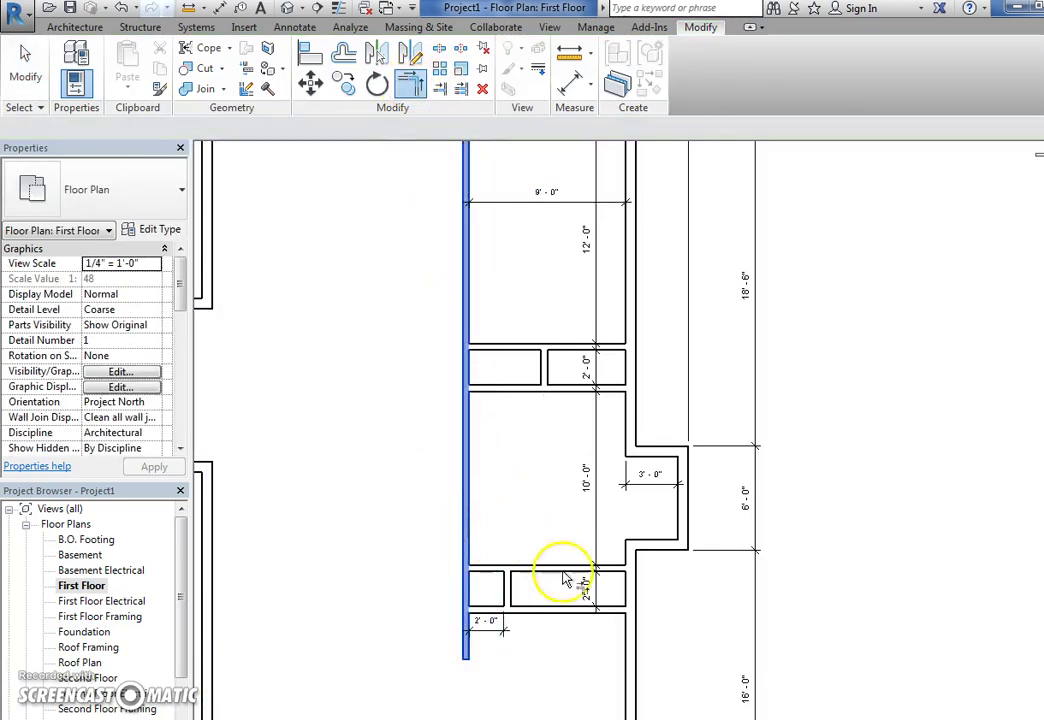
{"action": "left_click", "coordinate": [570, 610]}
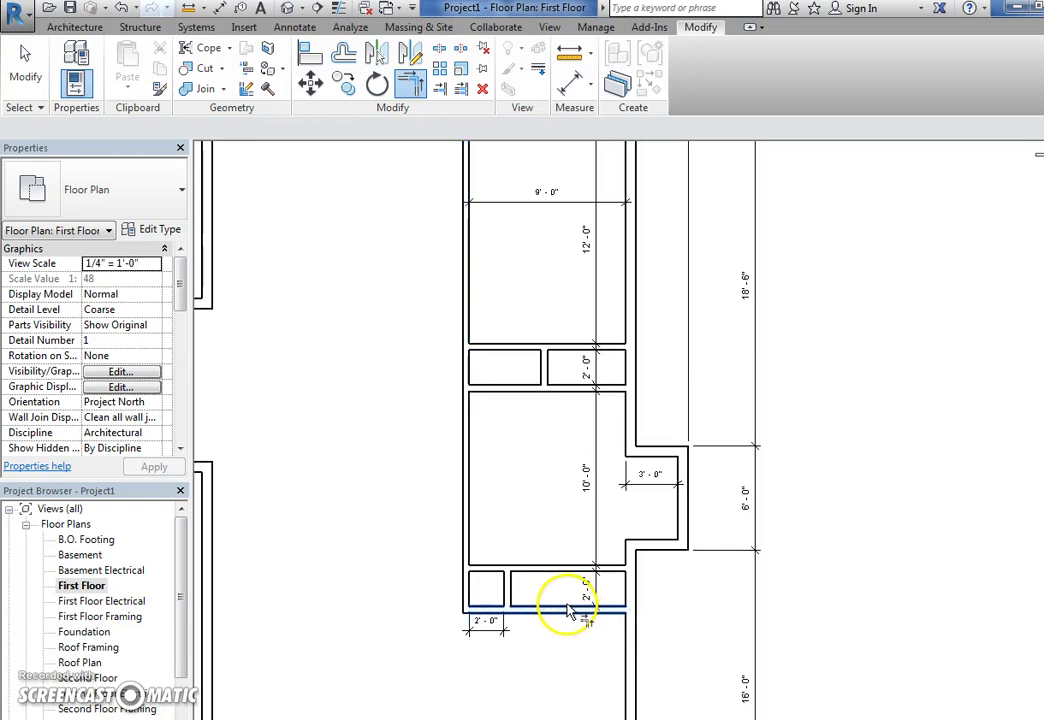
{"action": "key", "text": "Escape"}
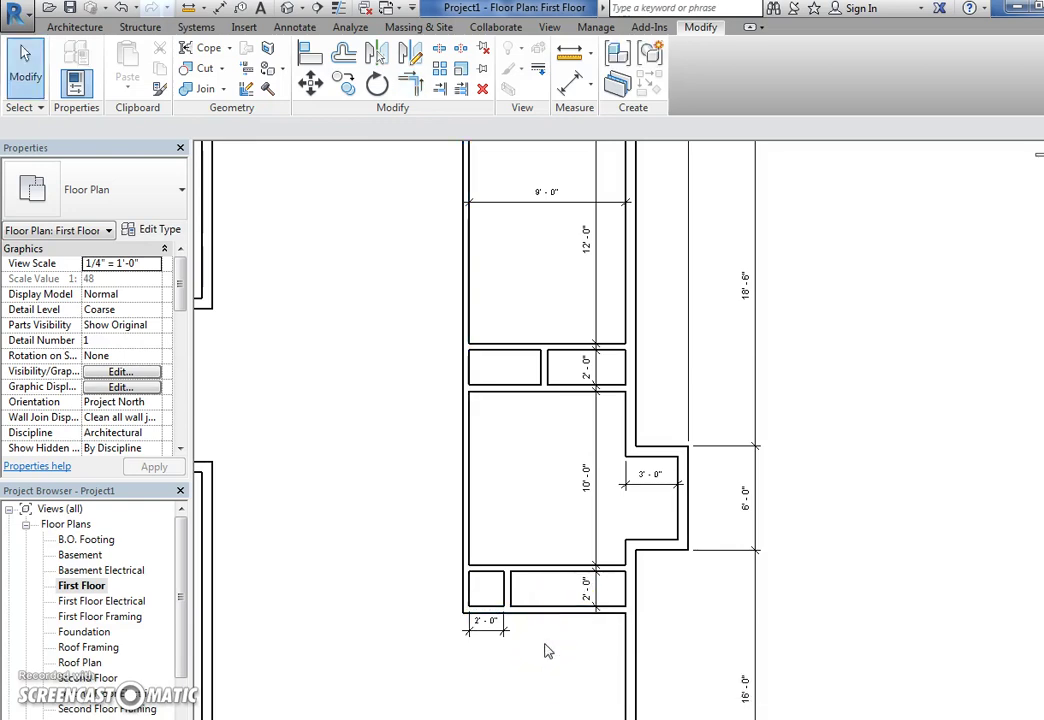
Dimension the clear distance from the southern strip's south partition to the inner face of the south exterior wall, in line with the existing dimension string.
{"action": "scroll", "coordinate": [547, 651], "scroll_direction": "down", "scroll_amount": 2}
{"action": "mouse_move", "coordinate": [543, 650]}
{"action": "middle_mouse_down"}
{"action": "mouse_move", "coordinate": [550, 592]}
{"action": "mouse_move", "coordinate": [535, 542]}
{"action": "middle_mouse_up"}
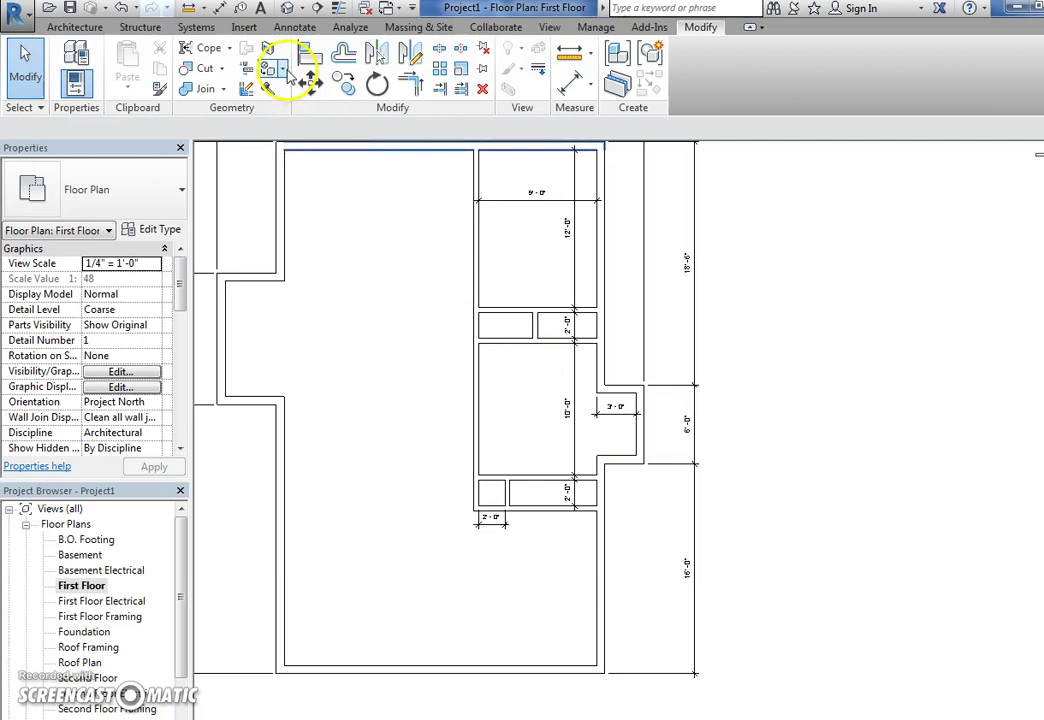
{"action": "left_click", "coordinate": [219, 9]}
{"action": "left_click", "coordinate": [571, 510]}
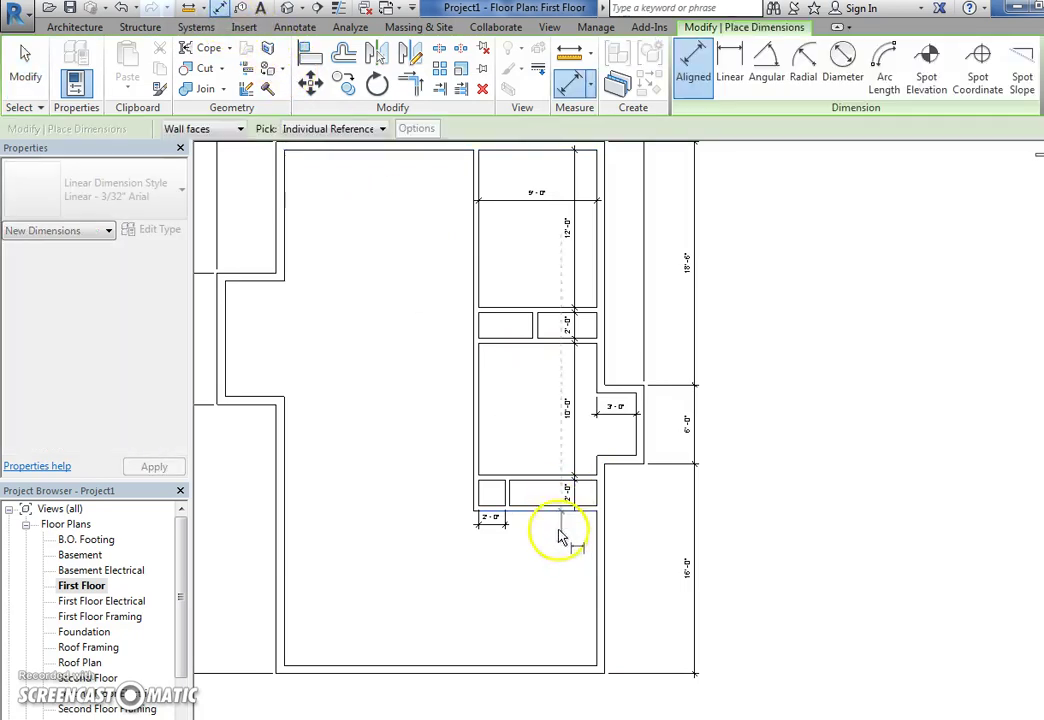
{"action": "left_click", "coordinate": [565, 658]}
{"action": "left_click", "coordinate": [572, 657]}
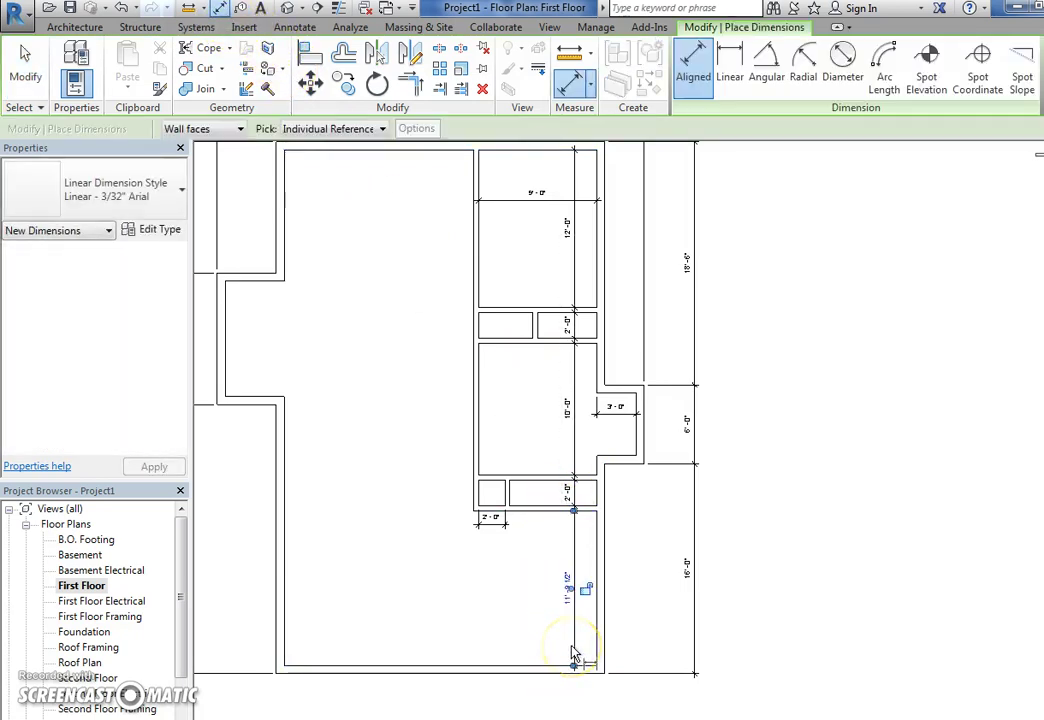
{"action": "key", "text": "Escape"}
{"action": "key", "text": "Escape"}
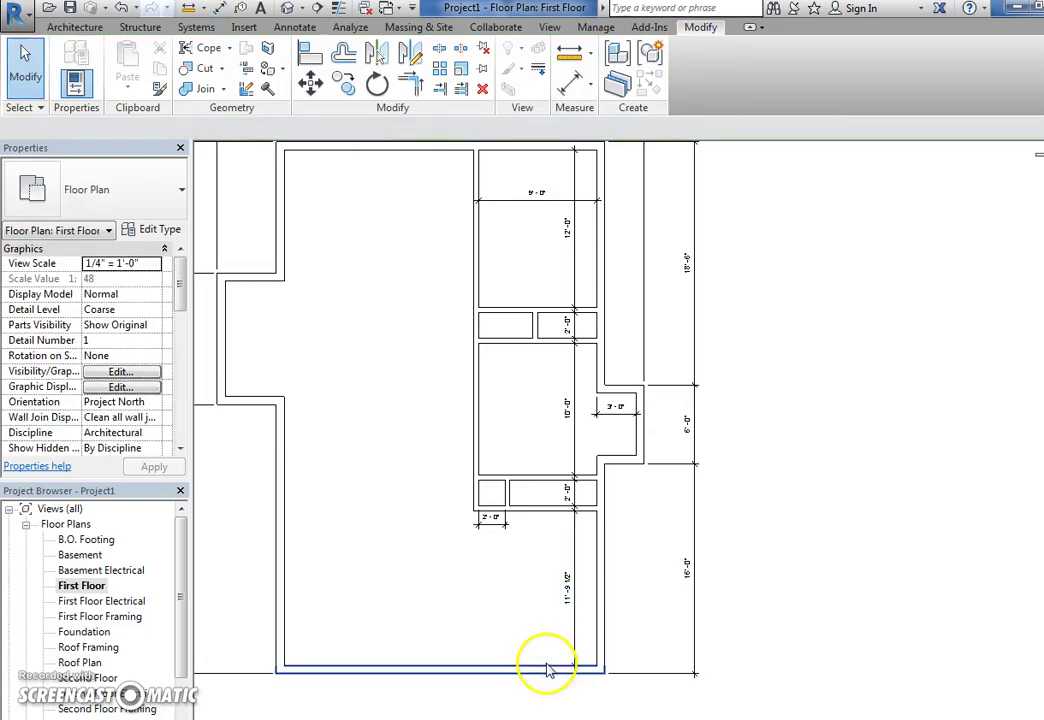
Move the south exterior wall so its clear distance from the southern strip's partition is 14' 0".
{"action": "left_click", "coordinate": [547, 670]}
{"action": "left_click", "coordinate": [564, 598]}
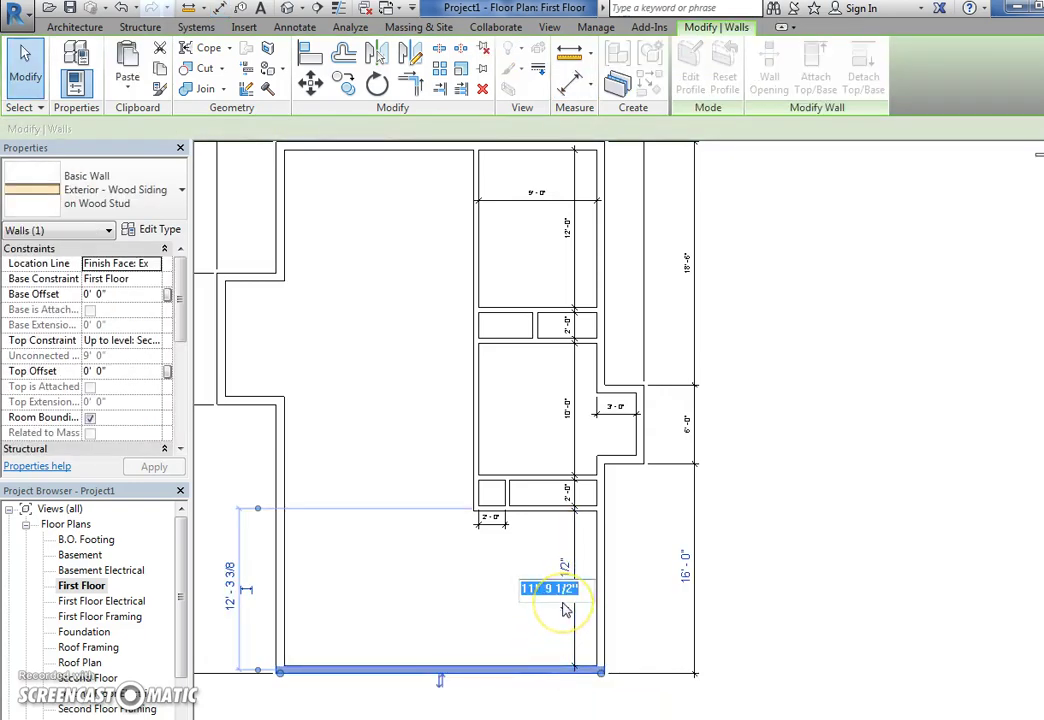
{"action": "key", "text": "Return"}
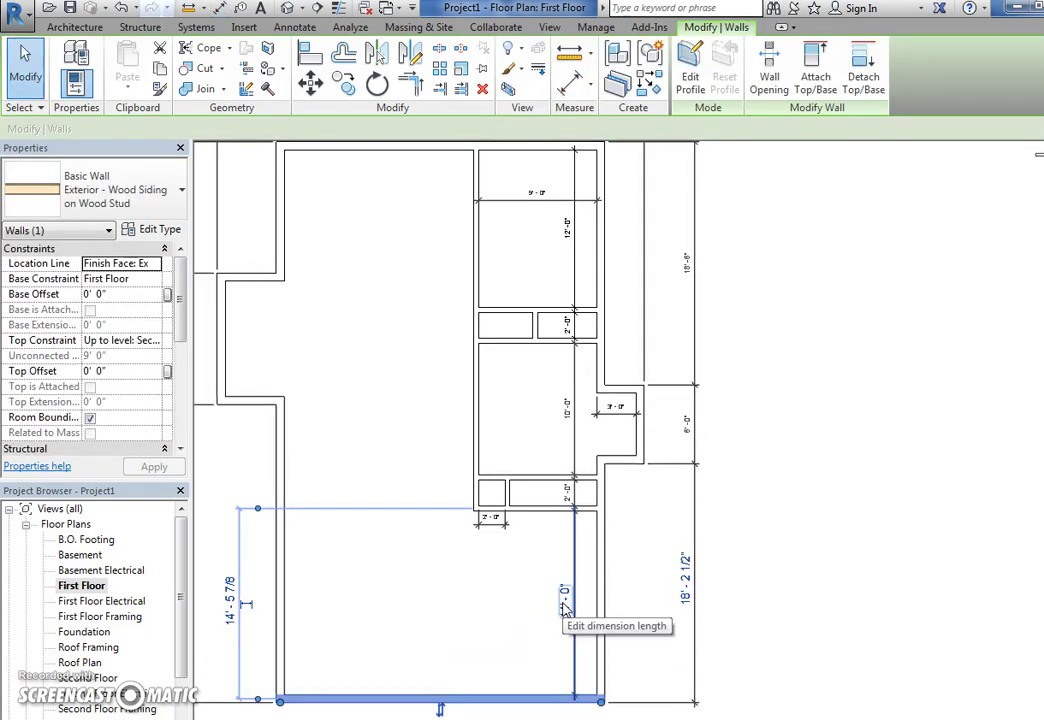
{"action": "left_click", "coordinate": [506, 618]}
Dimension the clear width of the large southern room between the west and east exterior walls, placing the dimension just north of the south wall.
{"action": "middle_click_drag", "start_coordinate": [506, 618], "coordinate": [562, 524]}
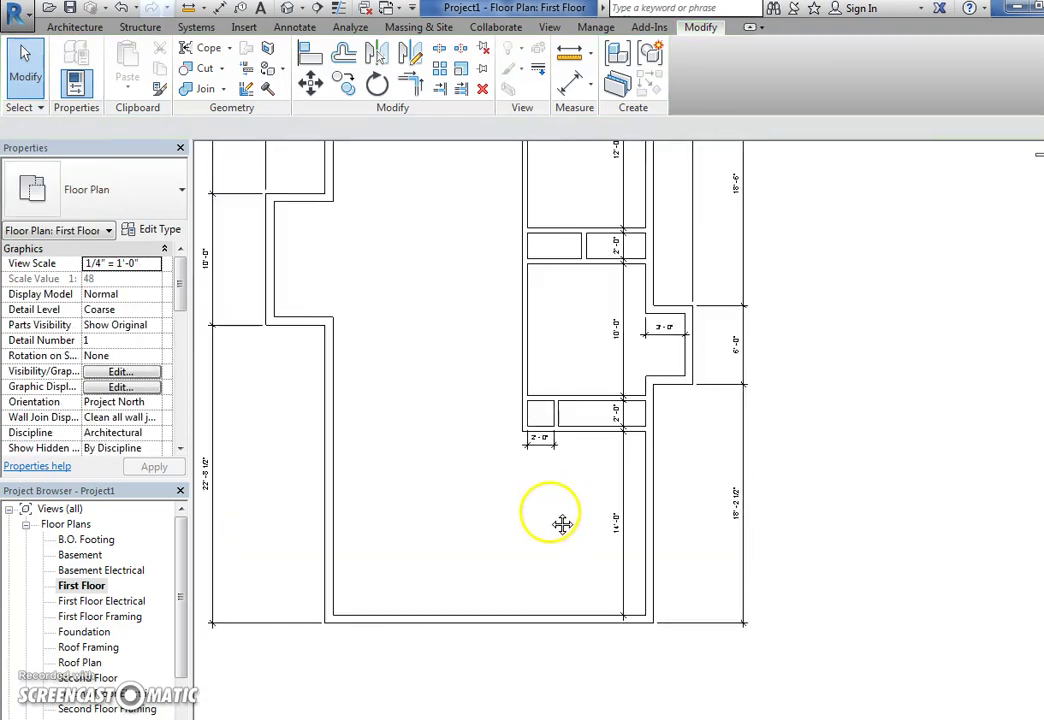
{"action": "left_click", "coordinate": [221, 9]}
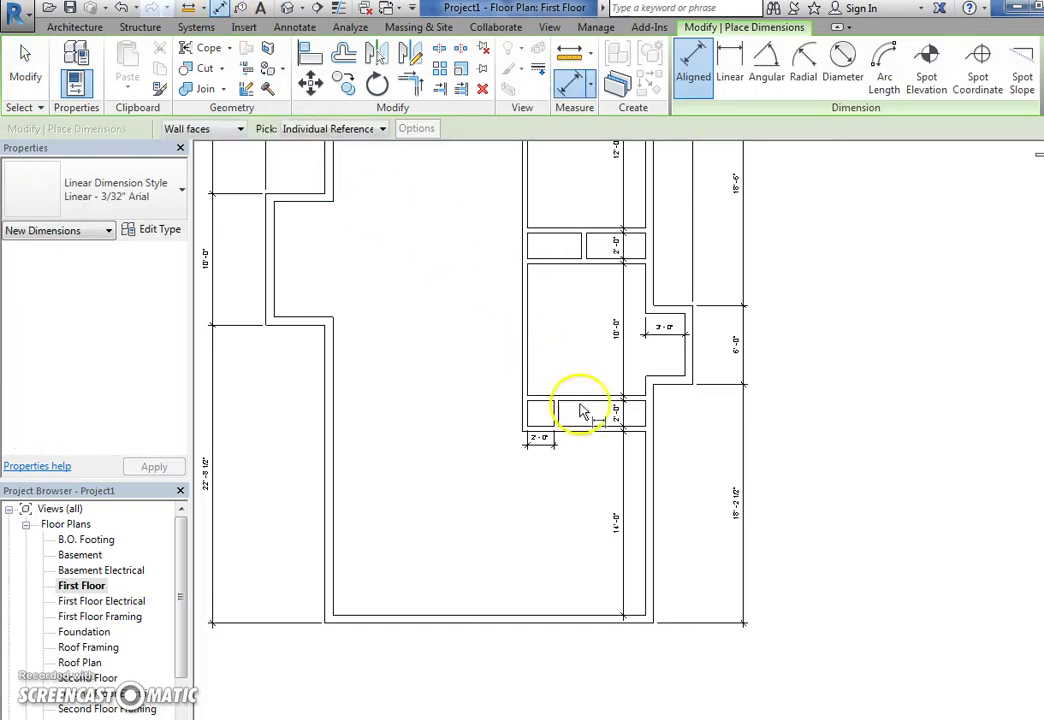
{"action": "left_click", "coordinate": [645, 596]}
{"action": "left_click", "coordinate": [336, 580]}
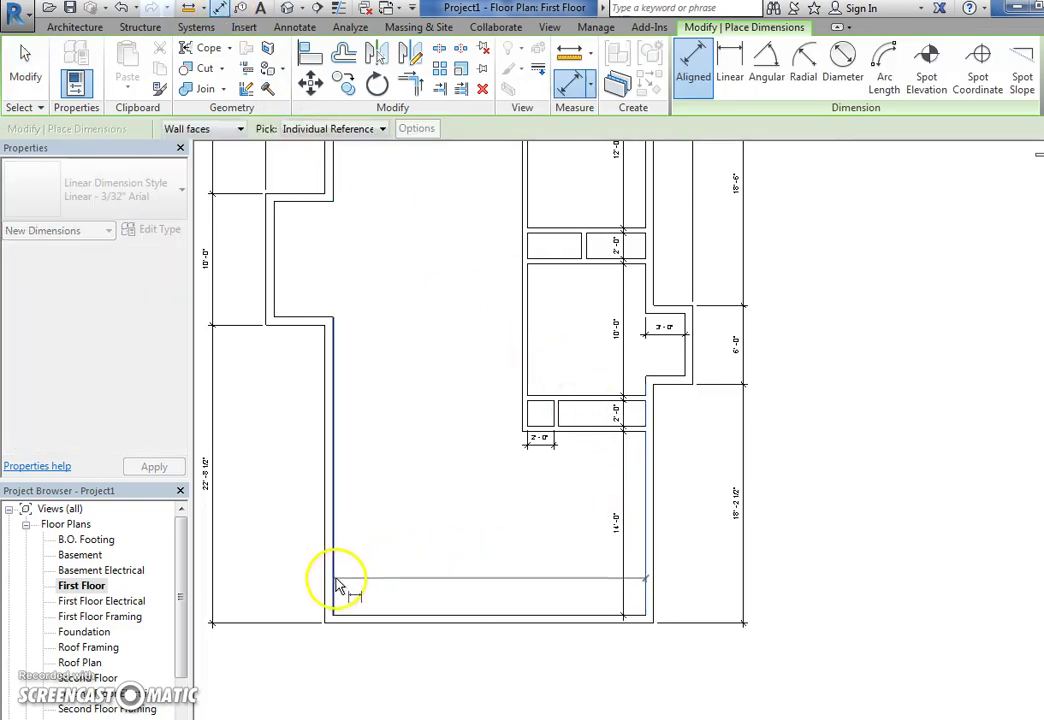
{"action": "left_click", "coordinate": [372, 602]}
{"action": "key", "text": "Escape"}
{"action": "key", "text": "Escape"}
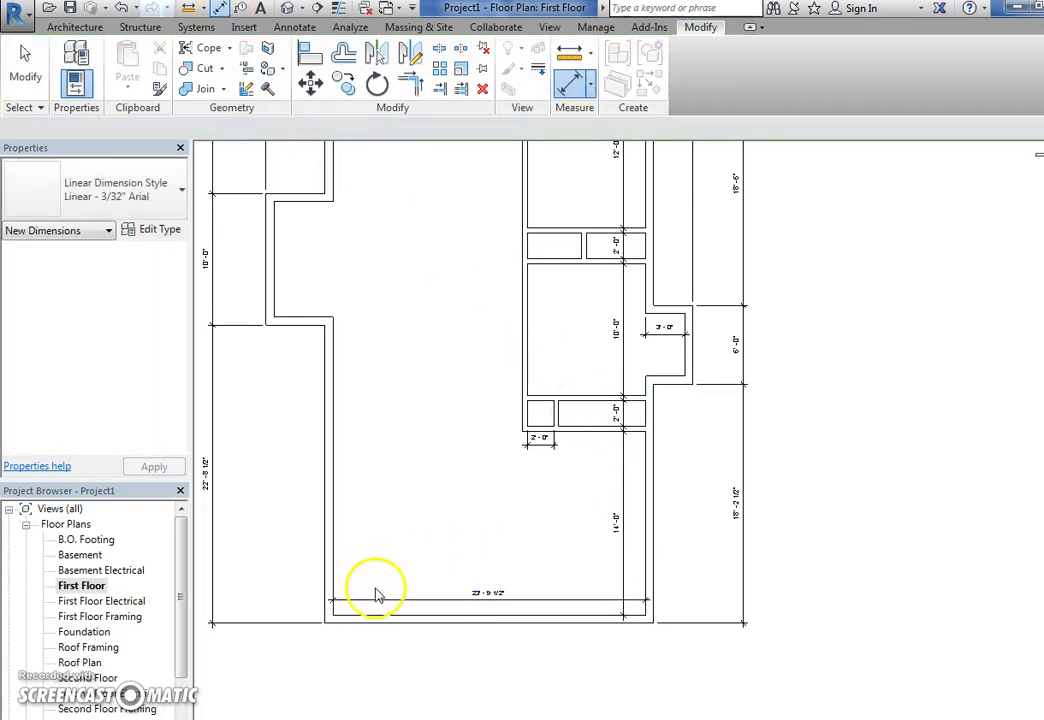
Move the southern west exterior wall so the large southern room's clear width is 24' 0".
{"action": "left_click", "coordinate": [334, 550]}
{"action": "left_click", "coordinate": [468, 591]}
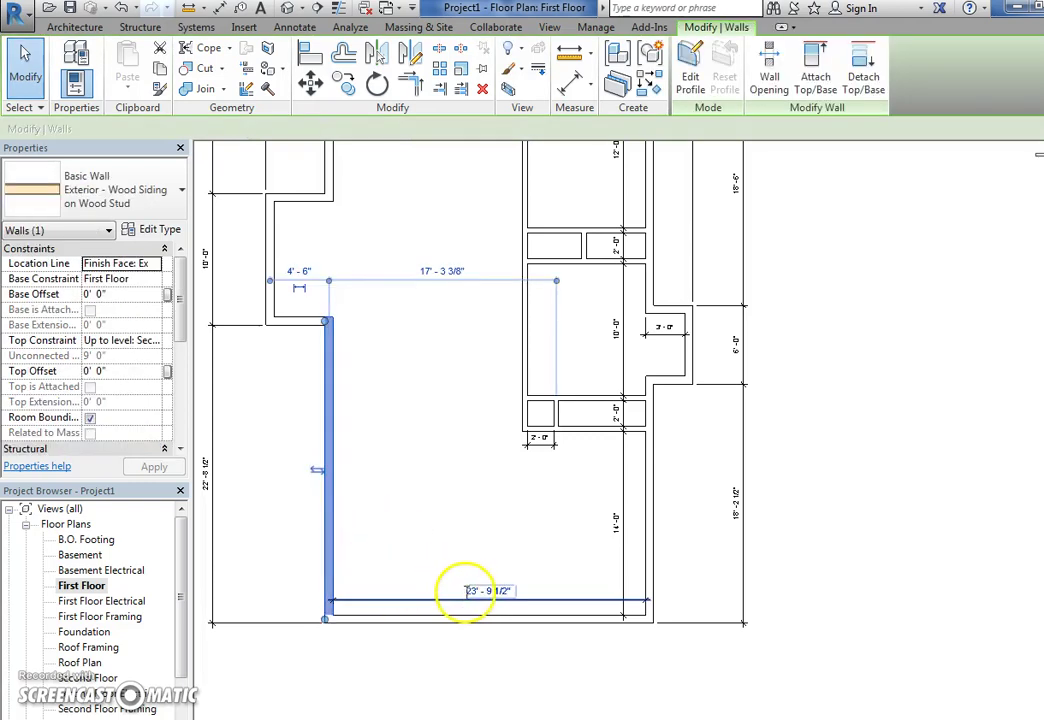
{"action": "type", "text": "24"}
{"action": "key", "text": "Return"}
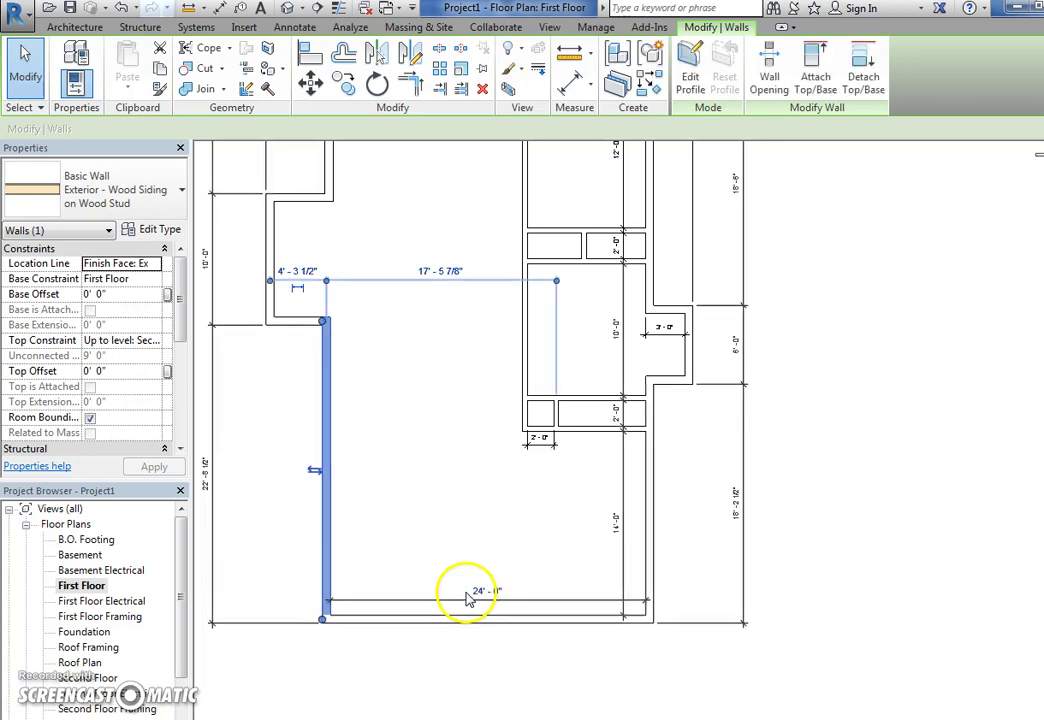
{"action": "left_click", "coordinate": [428, 461]}
Draw a trial east-west partition about 7' long from the inside corner at the west bump-out's south wall, and delete it.
{"action": "middle_click_drag", "start_coordinate": [429, 459], "coordinate": [459, 491]}
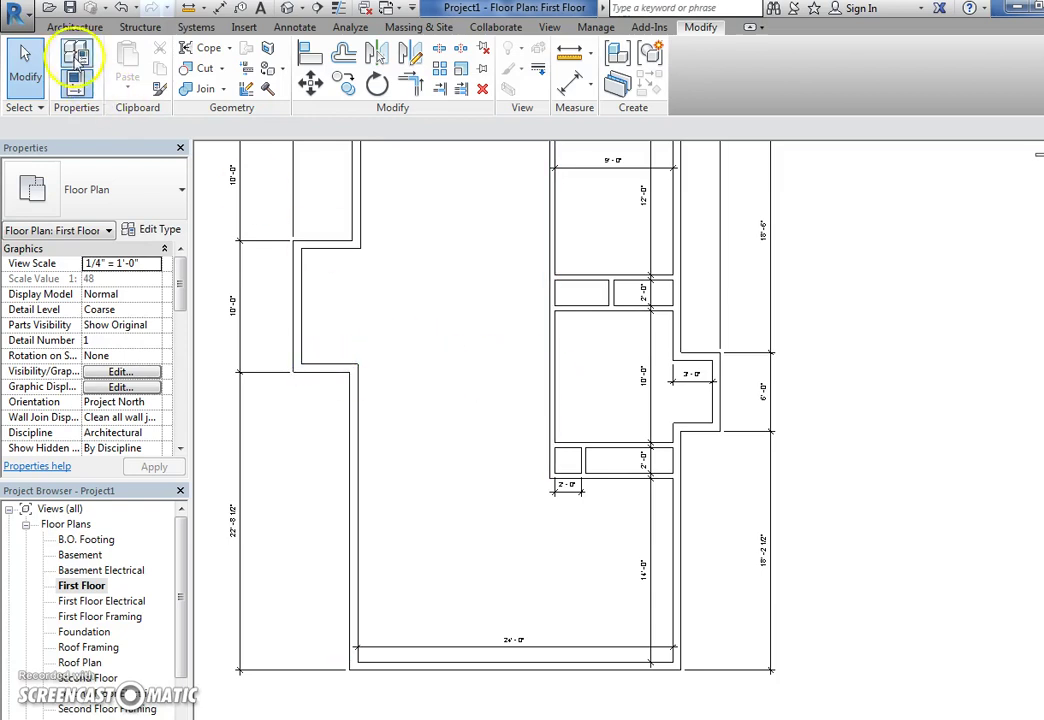
{"action": "left_click", "coordinate": [62, 26]}
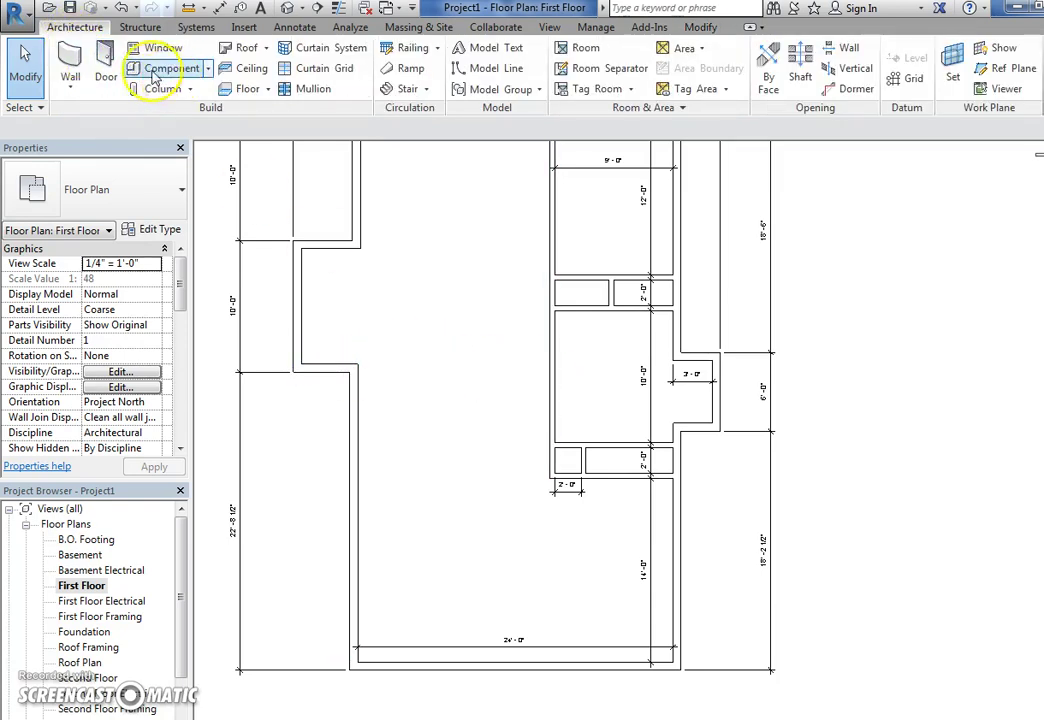
{"action": "left_click", "coordinate": [70, 66]}
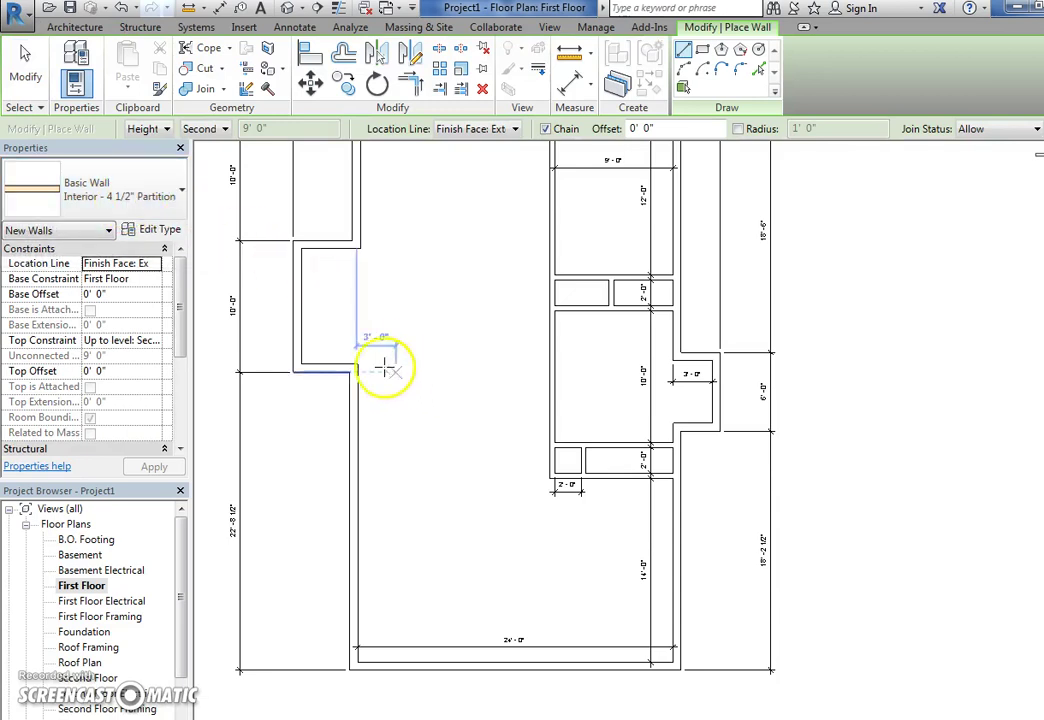
{"action": "left_click", "coordinate": [356, 366]}
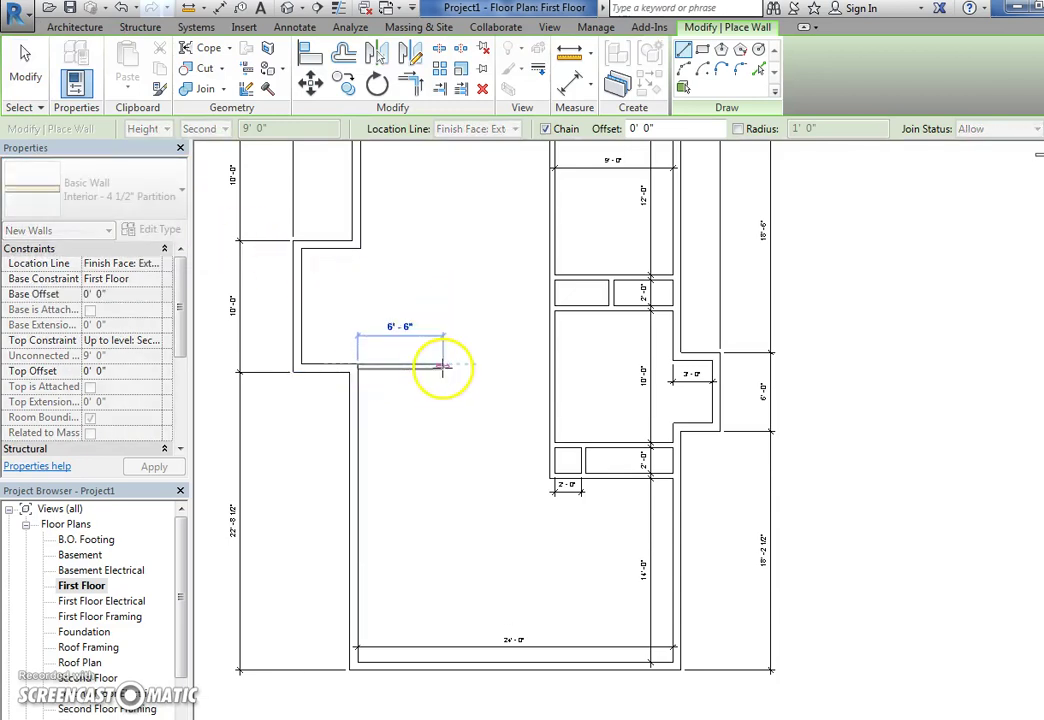
{"action": "left_click", "coordinate": [449, 367]}
{"action": "key", "text": "Escape"}
{"action": "key", "text": "Escape"}
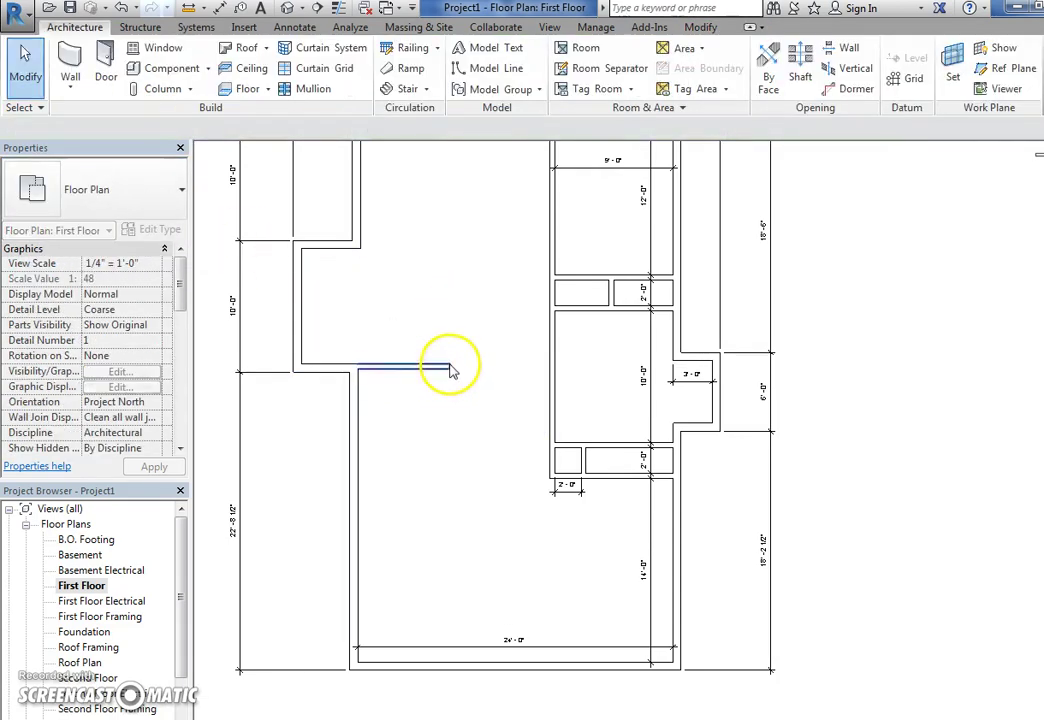
{"action": "left_click", "coordinate": [391, 365]}
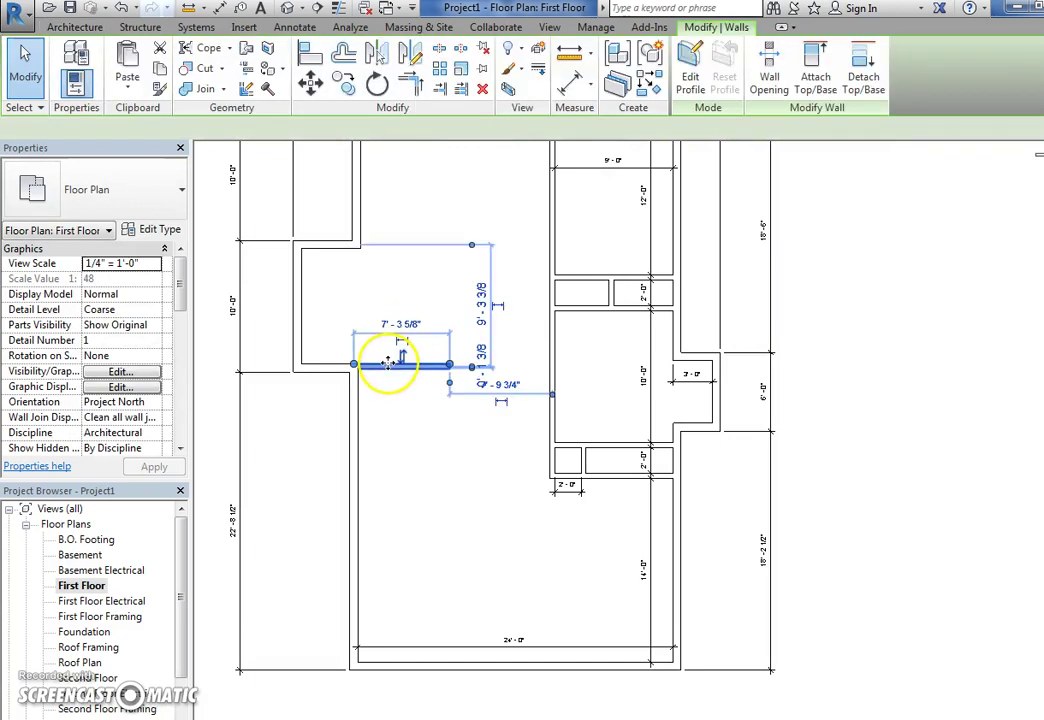
{"action": "key", "text": "Delete"}
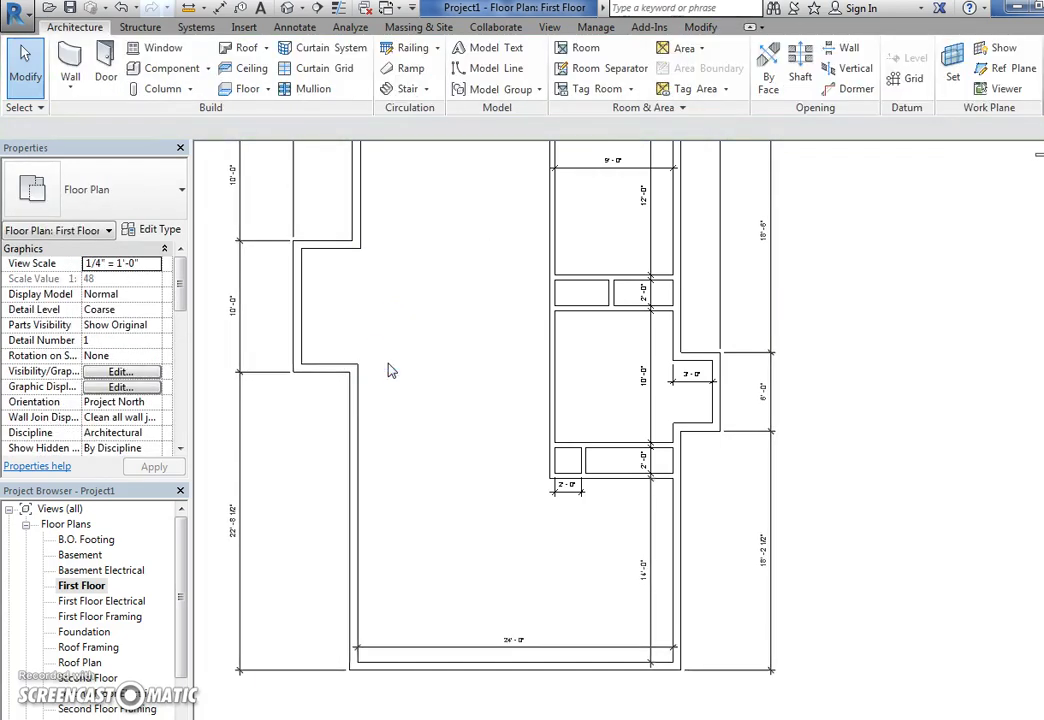
Draw a 4 1/2" interior partition about 7' long running east from the southern west exterior wall, just below the bump-out's inside corner.
{"action": "left_click", "coordinate": [68, 62]}
{"action": "left_click", "coordinate": [357, 373]}
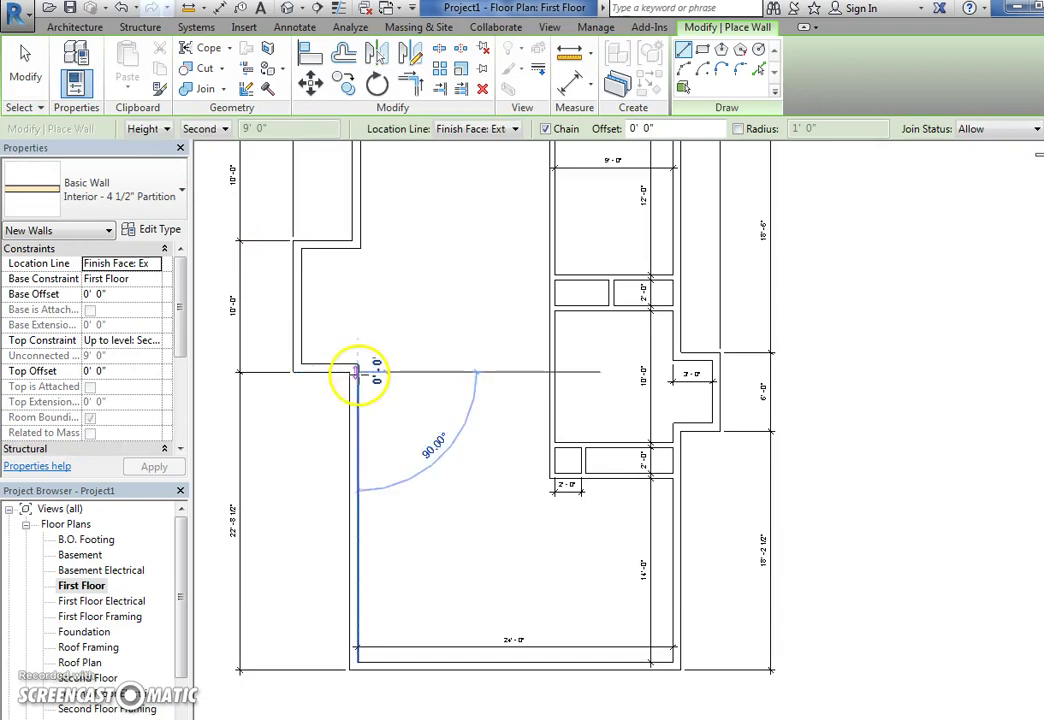
{"action": "left_click", "coordinate": [450, 373]}
{"action": "key", "text": "Escape"}
{"action": "key", "text": "Escape"}
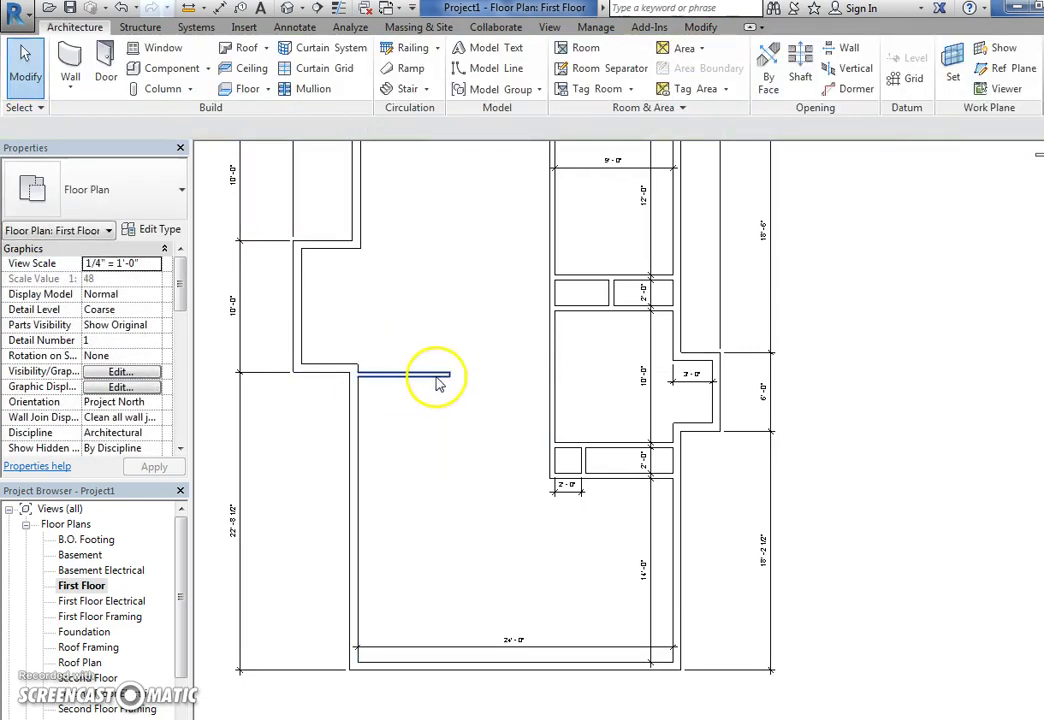
Align the new partition's north face with the inner face of the west bump-out's south wall, with Wall faces as the alignment preference.
{"action": "left_click", "coordinate": [440, 385]}
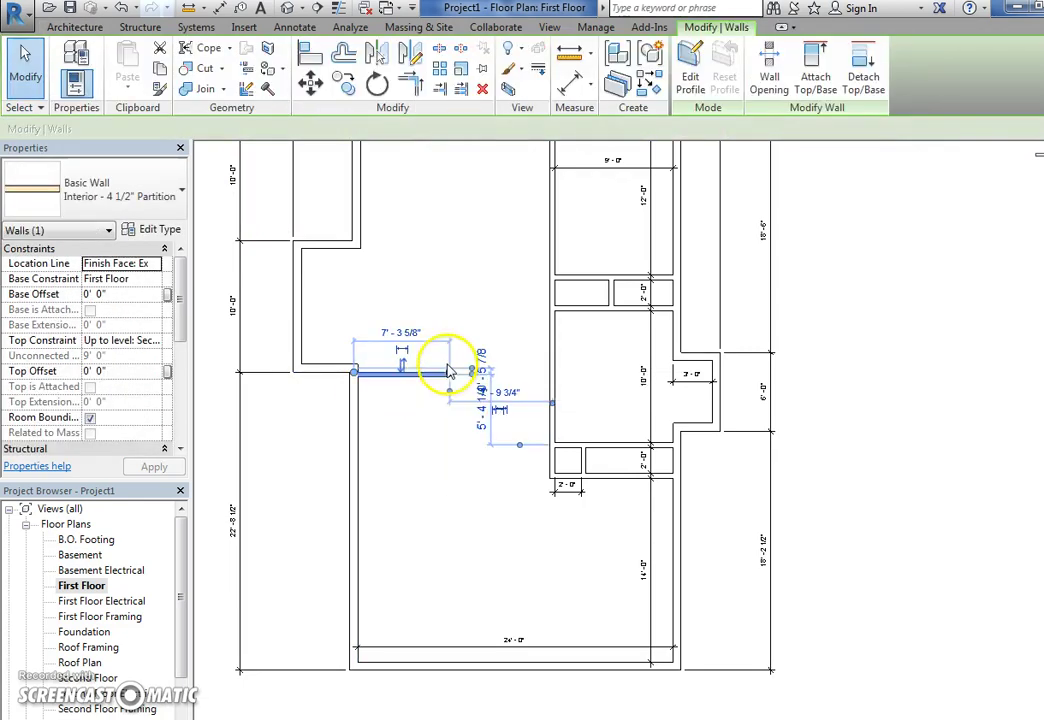
{"action": "left_click", "coordinate": [314, 54]}
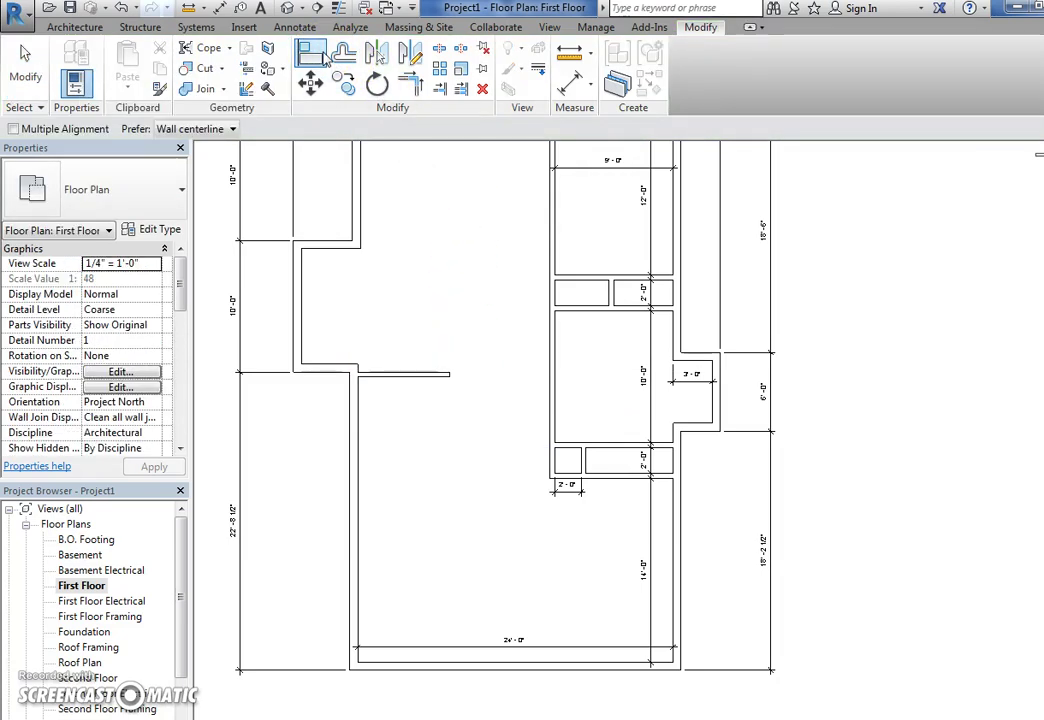
{"action": "left_click", "coordinate": [226, 133]}
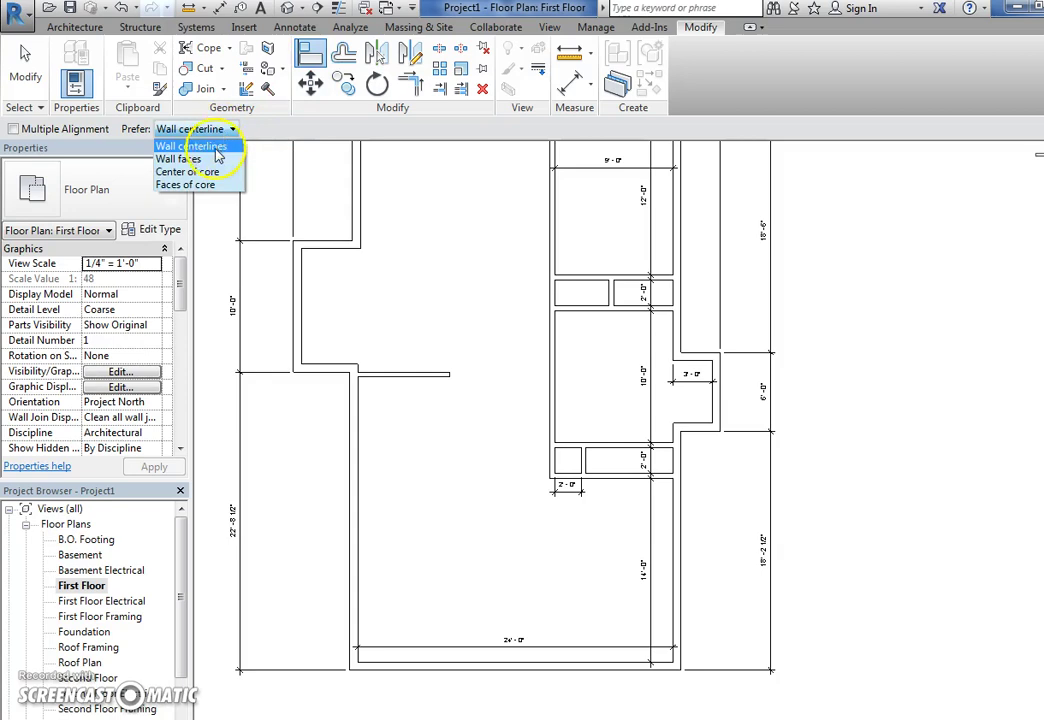
{"action": "left_click", "coordinate": [217, 158]}
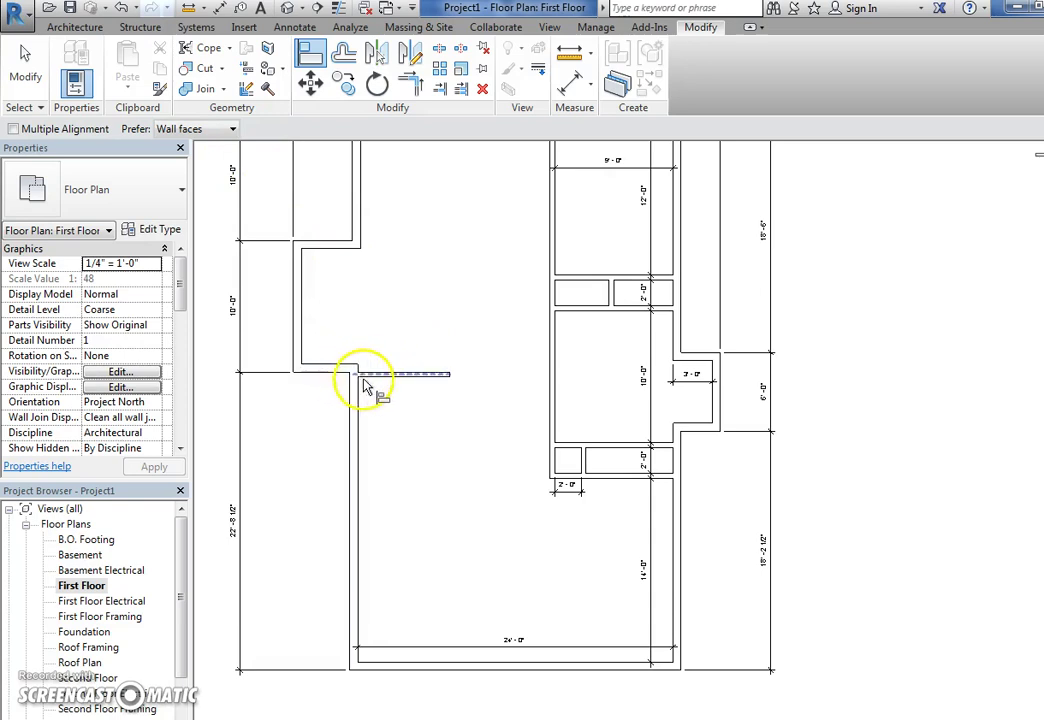
{"action": "key", "text": "Escape"}
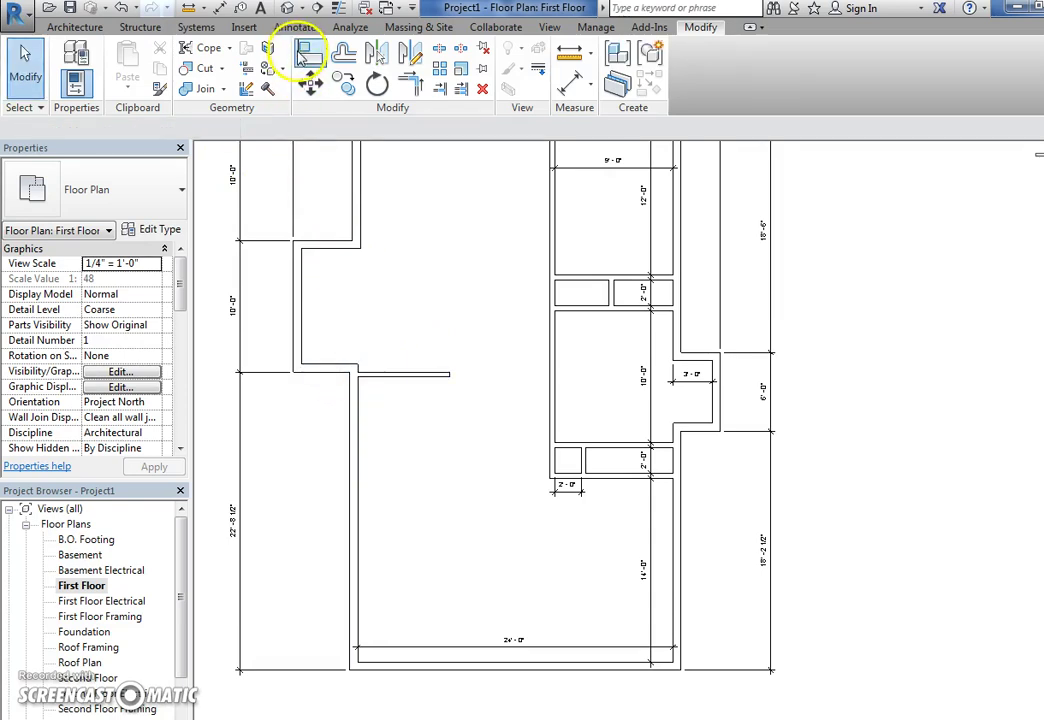
{"action": "left_click", "coordinate": [310, 54]}
{"action": "left_click", "coordinate": [345, 366]}
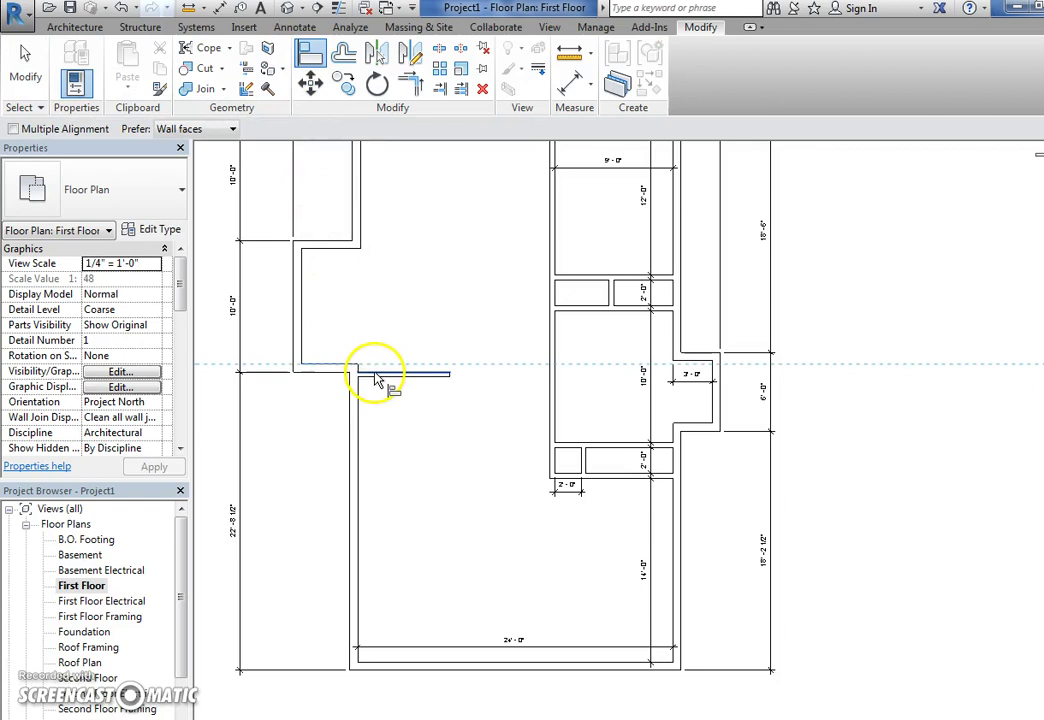
{"action": "left_click", "coordinate": [368, 374]}
{"action": "key", "text": "Escape"}
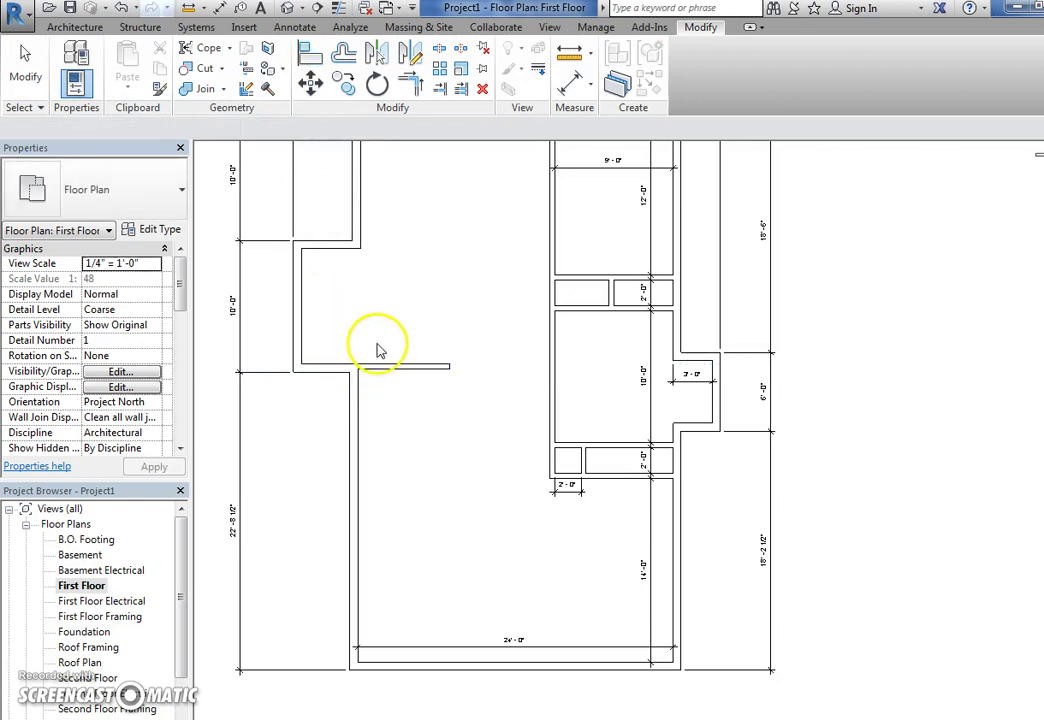
{"action": "left_click", "coordinate": [385, 366]}
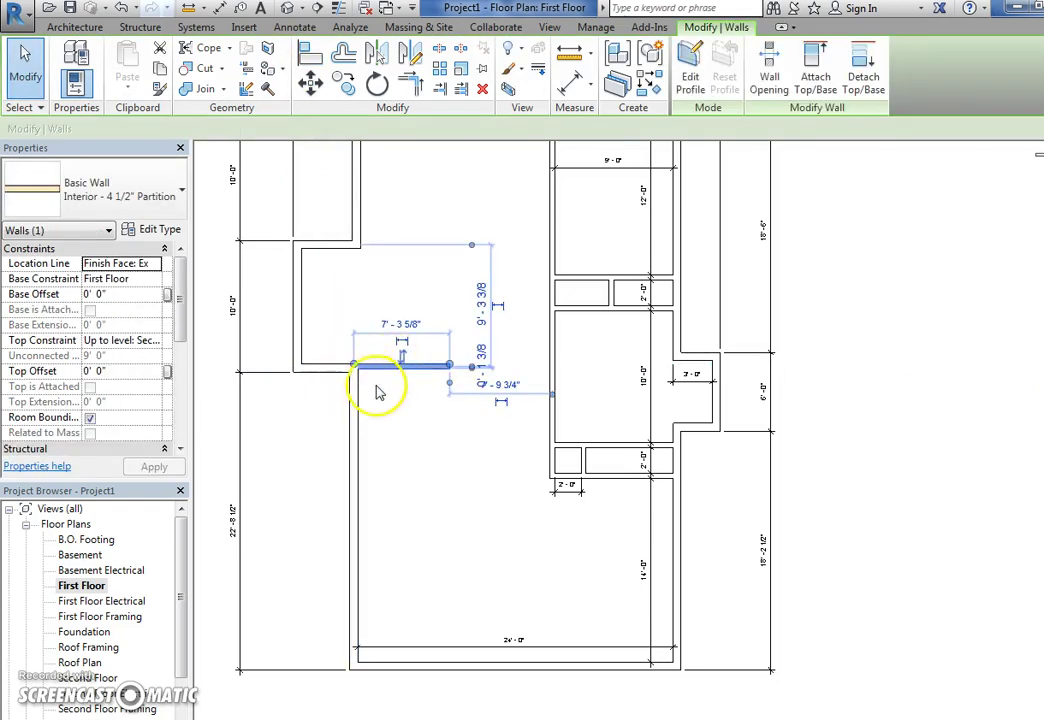
{"action": "left_click", "coordinate": [380, 383]}
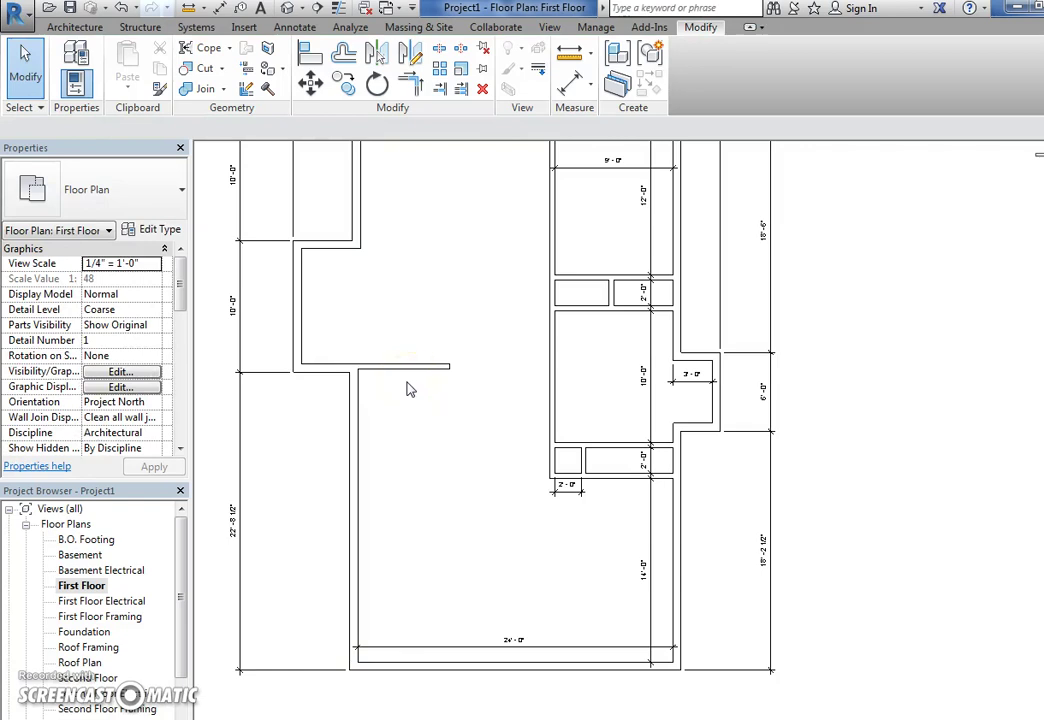
Dimension the clear distance from the new west partition's south face to the inner face of the south exterior wall.
{"action": "left_click", "coordinate": [212, 68]}
{"action": "left_click", "coordinate": [220, 7]}
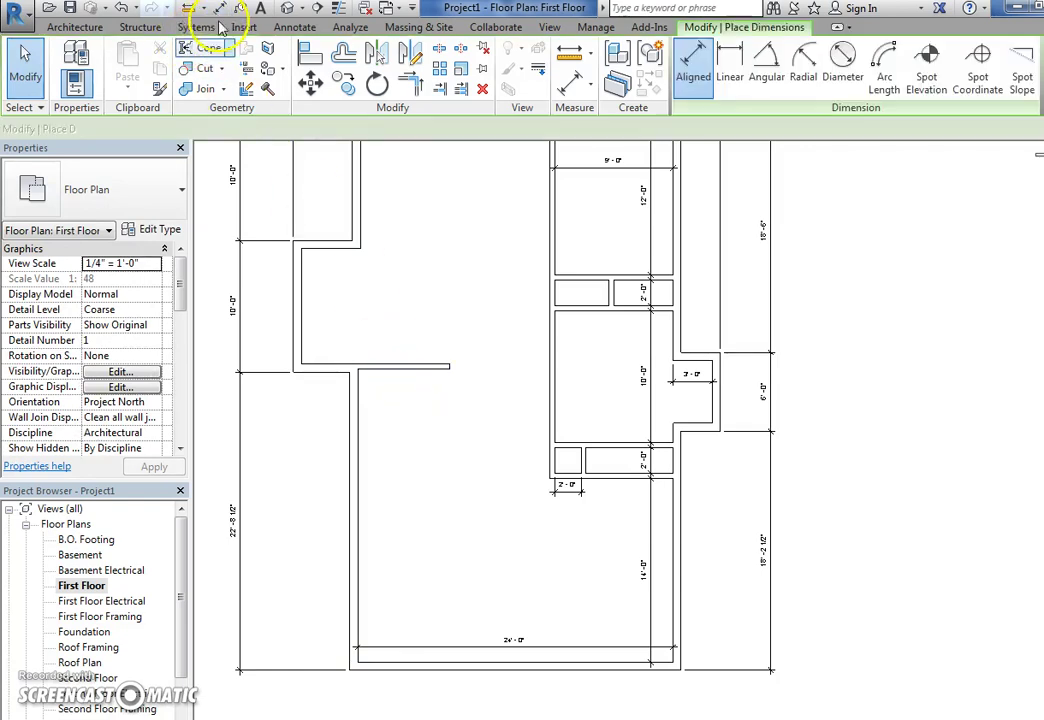
{"action": "left_click", "coordinate": [410, 371]}
{"action": "left_click", "coordinate": [403, 655]}
{"action": "left_click", "coordinate": [421, 610]}
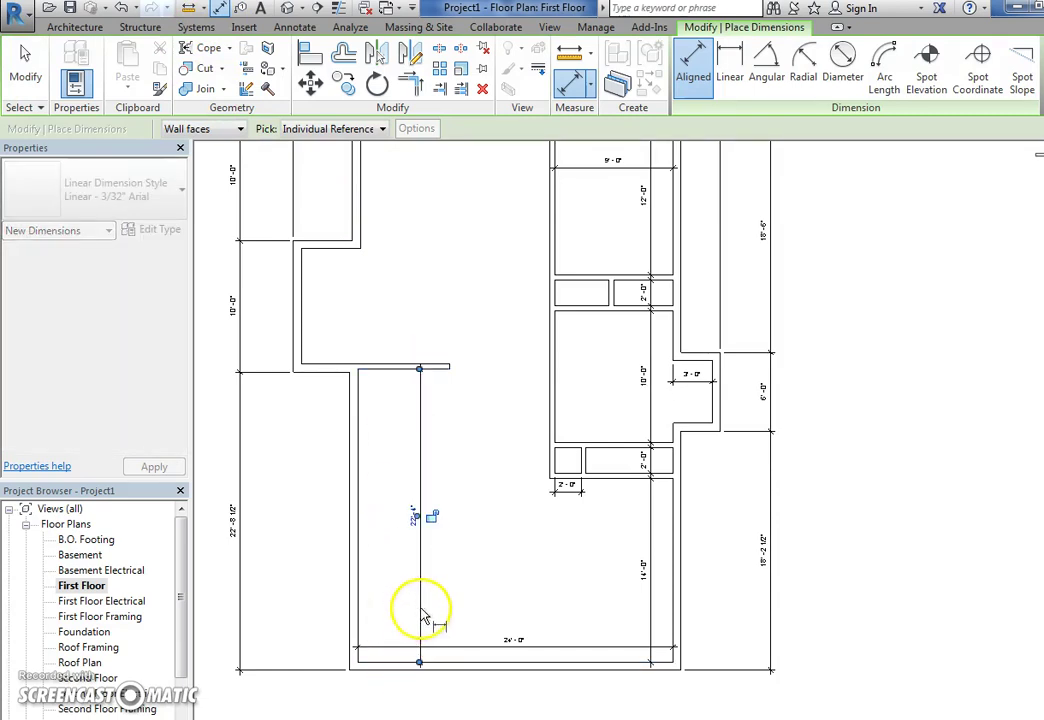
{"action": "key", "text": "Escape"}
{"action": "key", "text": "Escape"}
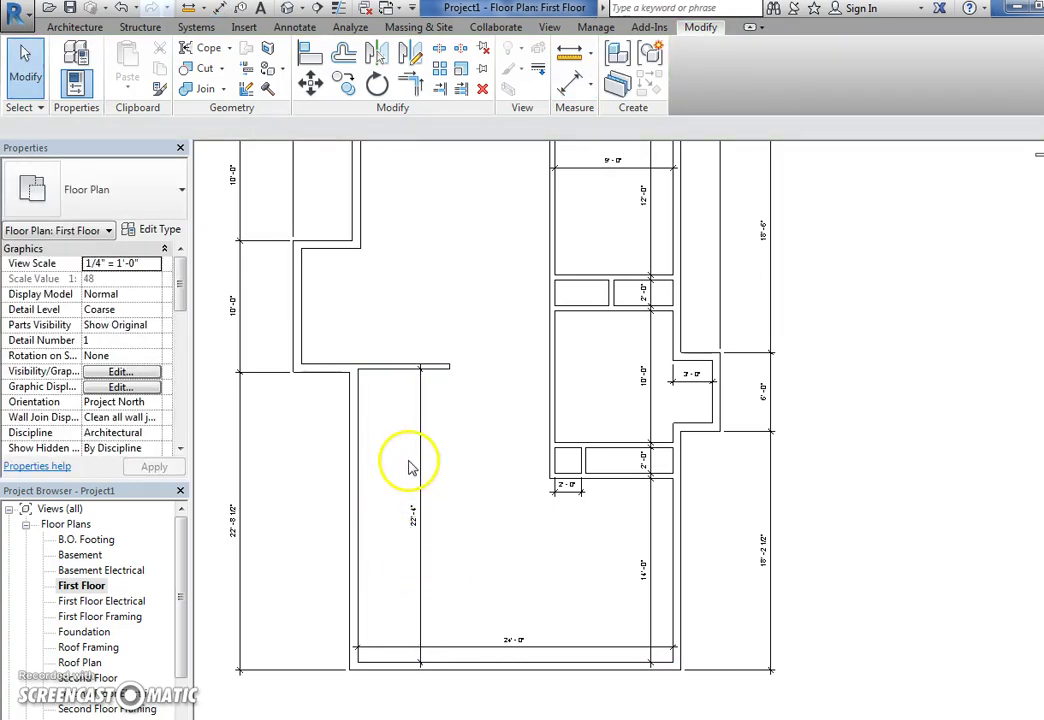
Move the west partition so its clear distance to the south exterior wall is 18' 0".
{"action": "left_click", "coordinate": [401, 366]}
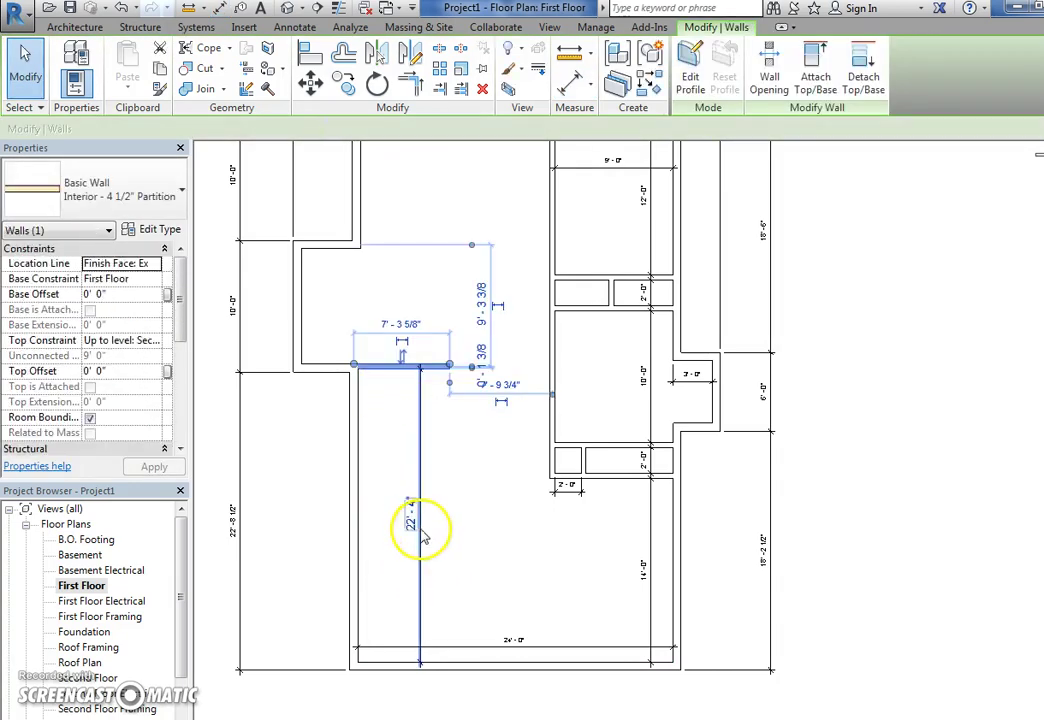
{"action": "left_click", "coordinate": [414, 520]}
{"action": "key", "text": "Return"}
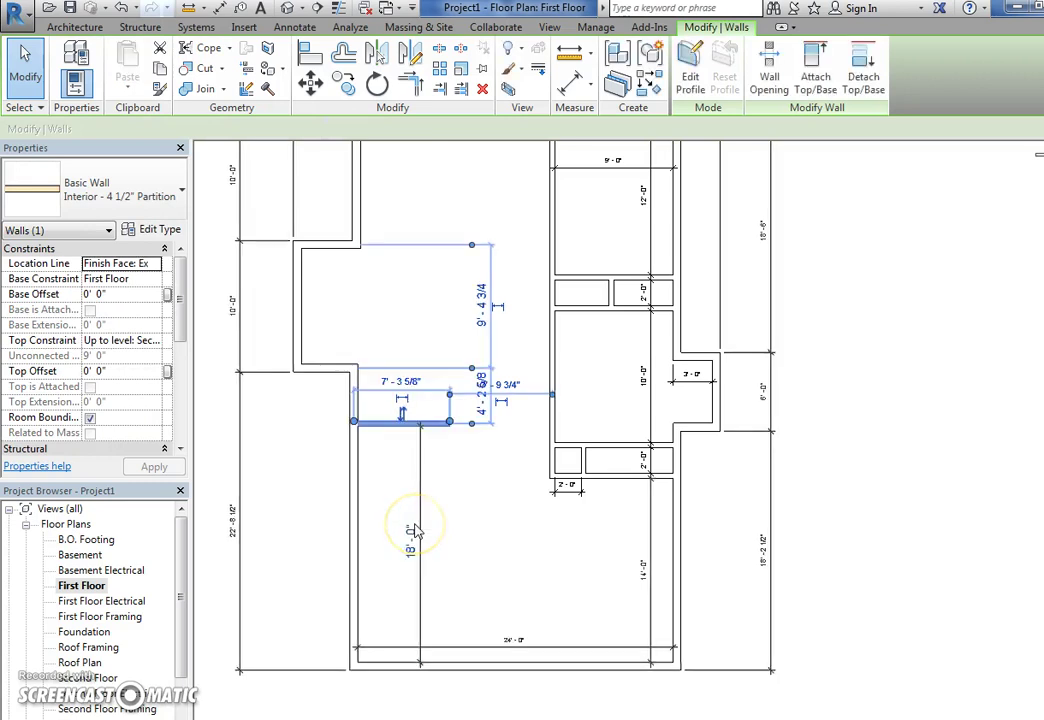
{"action": "key", "text": "Escape"}
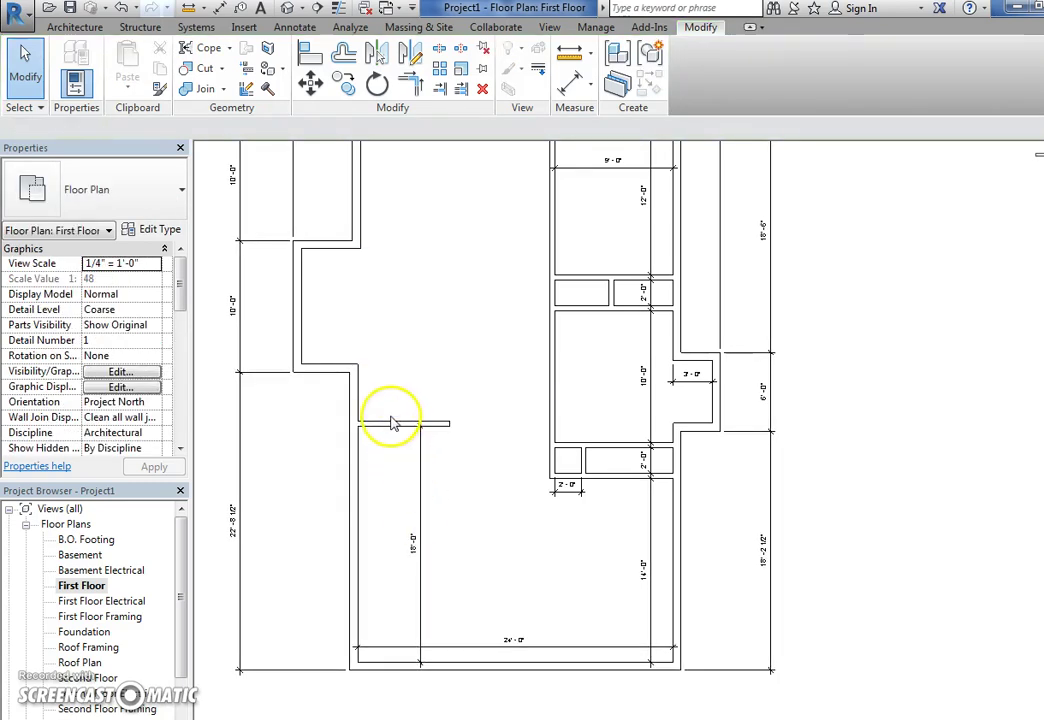
Align the inner face of the west bump-out's south wall with the partition's north face, using Wall faces as the preference.
{"action": "left_click", "coordinate": [318, 60]}
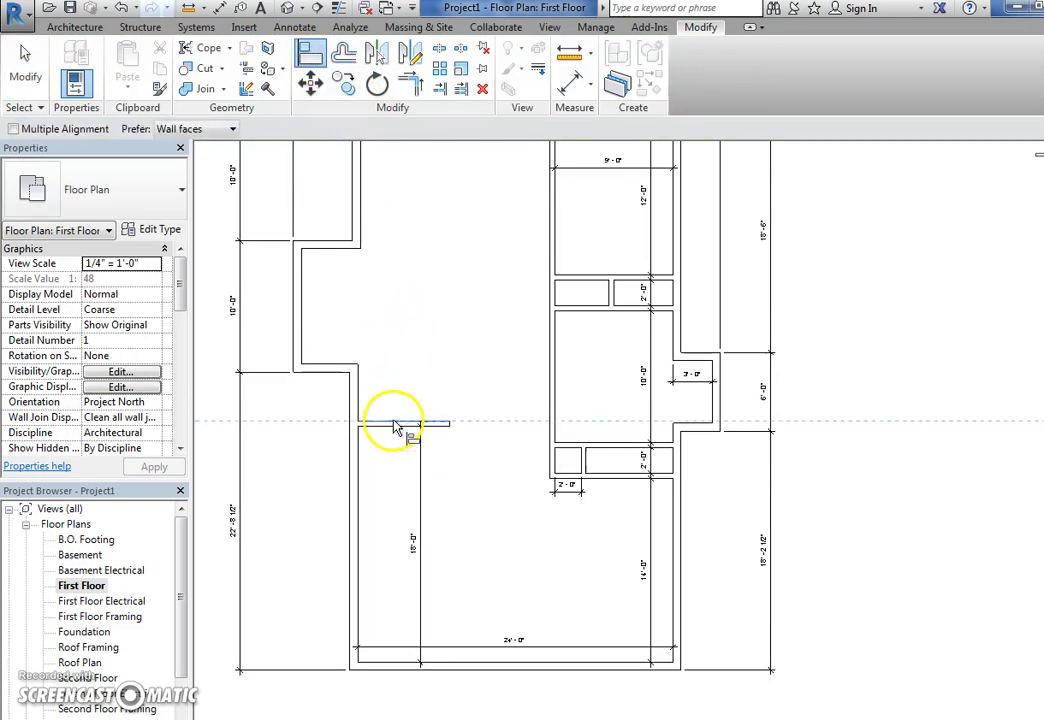
{"action": "left_click", "coordinate": [336, 365]}
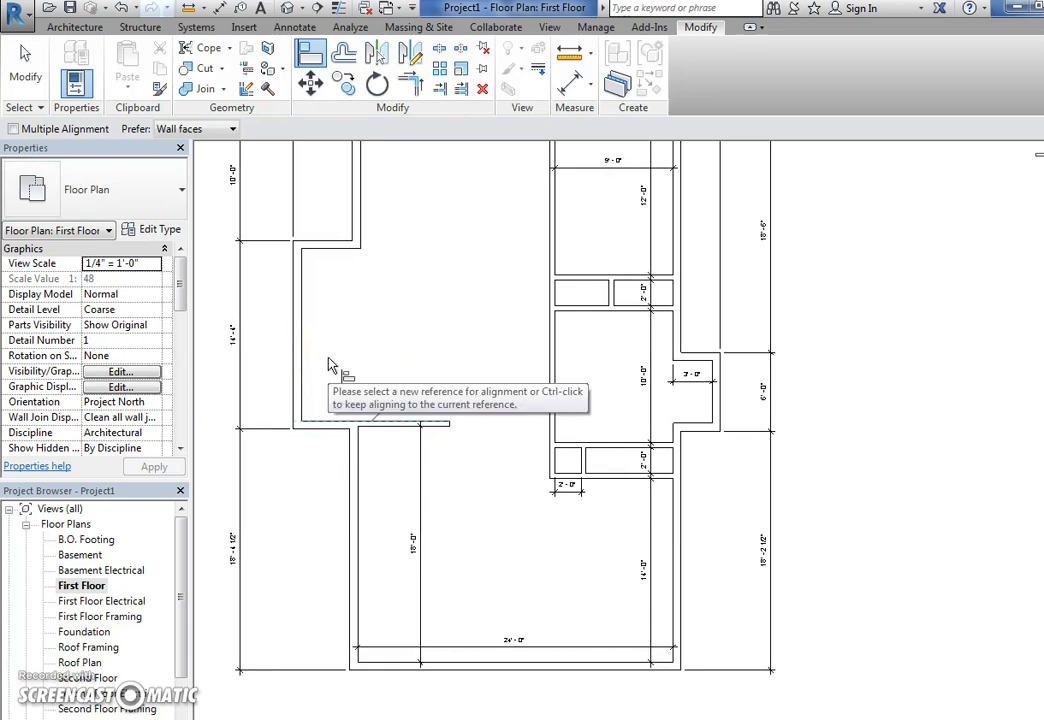
{"action": "left_click", "coordinate": [361, 459]}
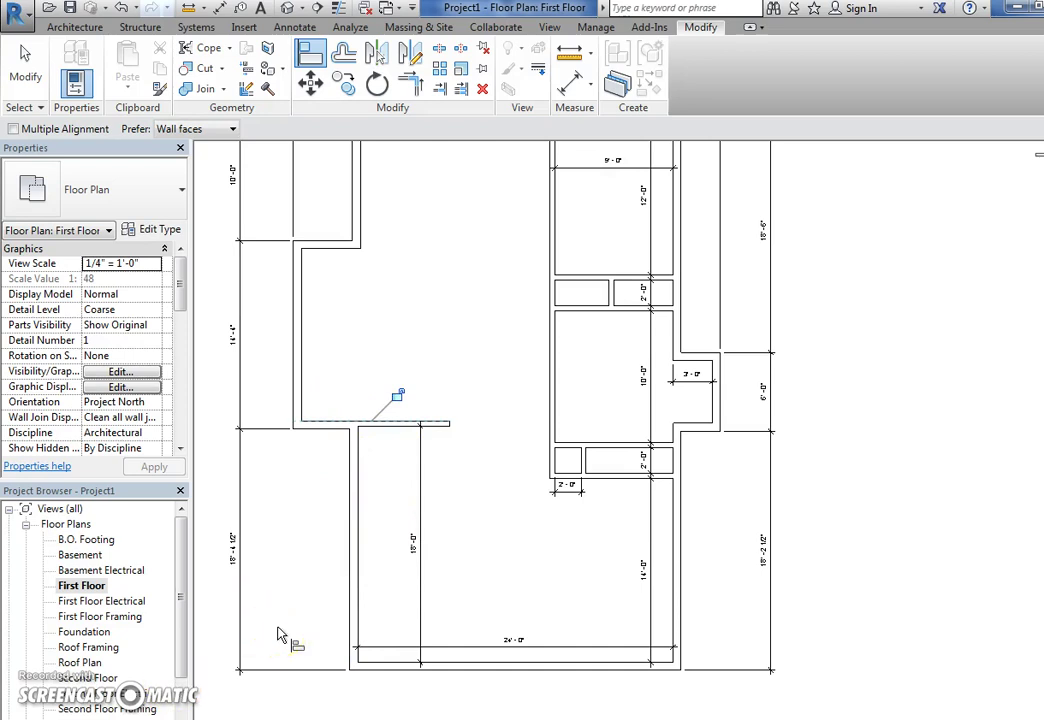
{"action": "middle_click_drag", "start_coordinate": [382, 590], "coordinate": [370, 636]}
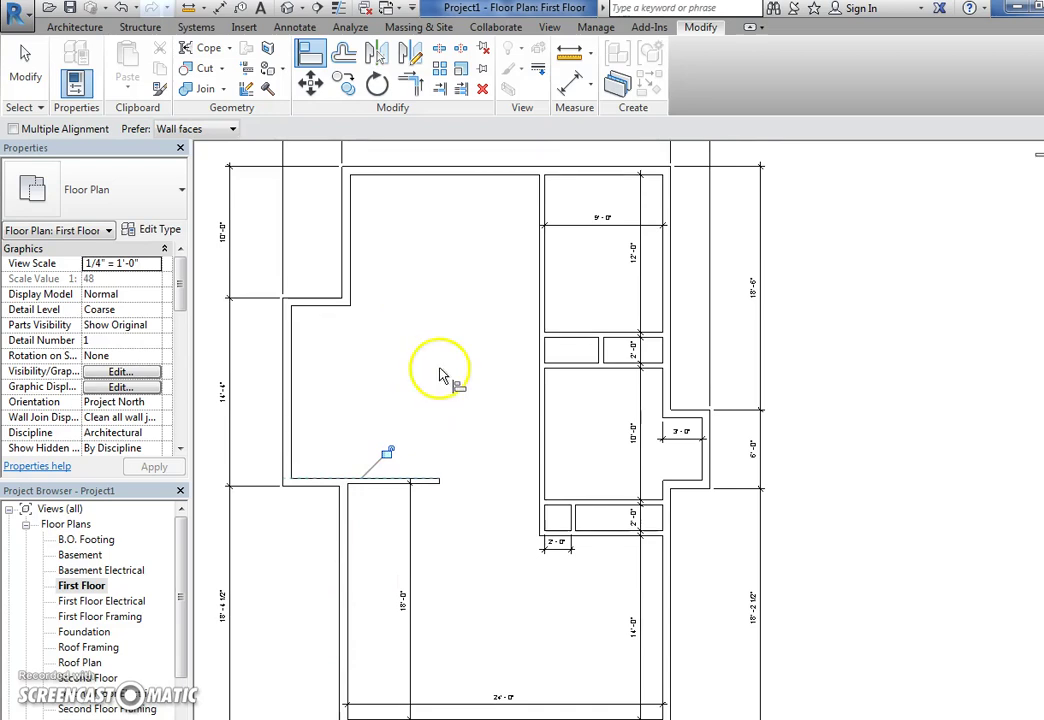
{"action": "key", "text": "Escape"}
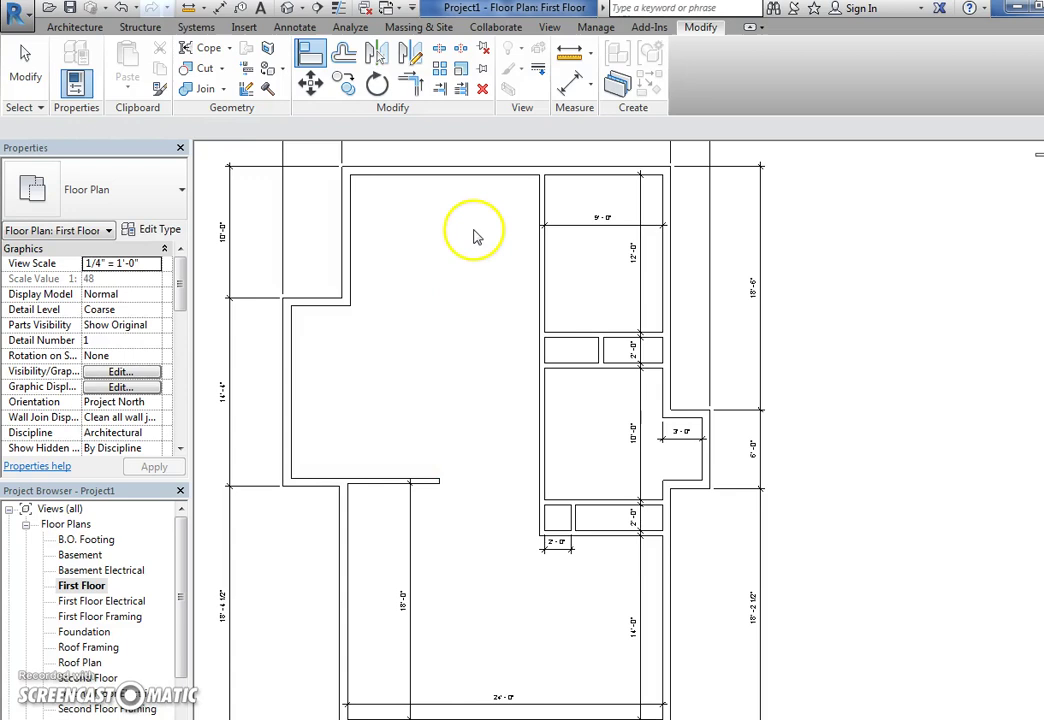
{"action": "key", "text": "Escape"}
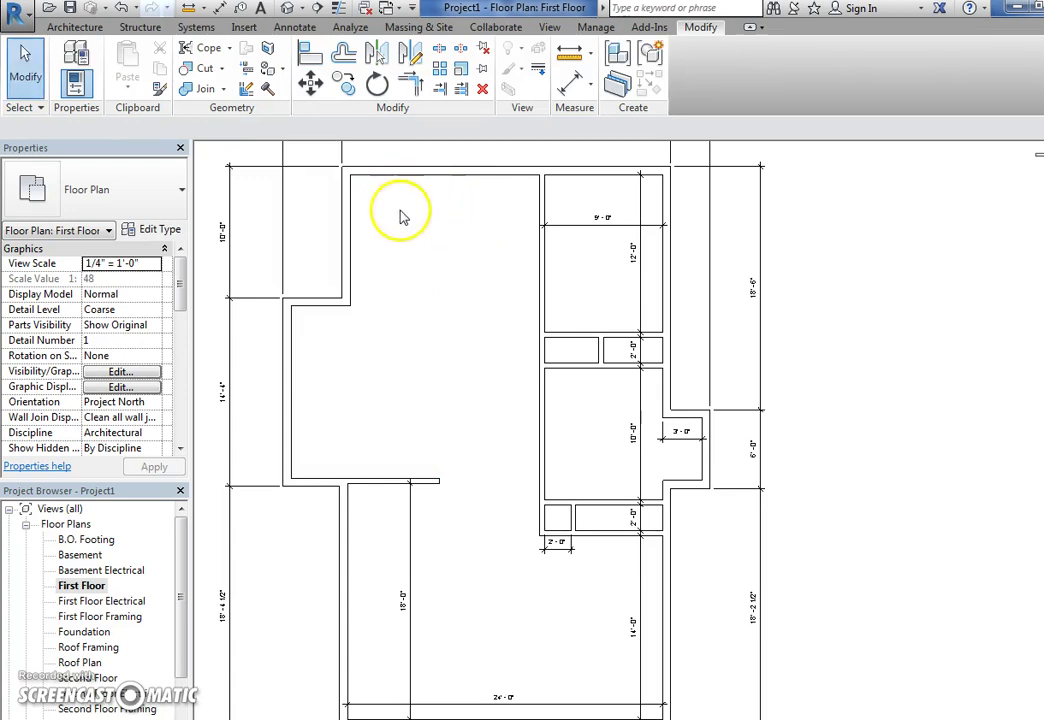
Draw a 4 1/2" interior partition about 23' 5" long running south from the north exterior wall, about 3' 4" west of the long north-south partition.
{"action": "left_click", "coordinate": [95, 29]}
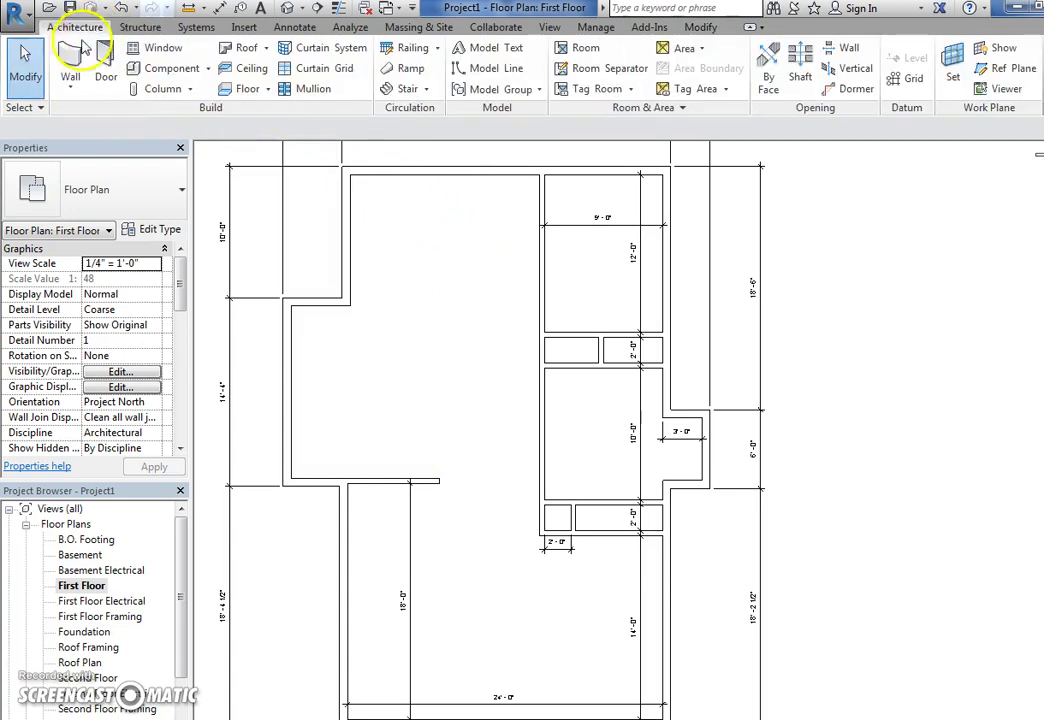
{"action": "left_click", "coordinate": [71, 58]}
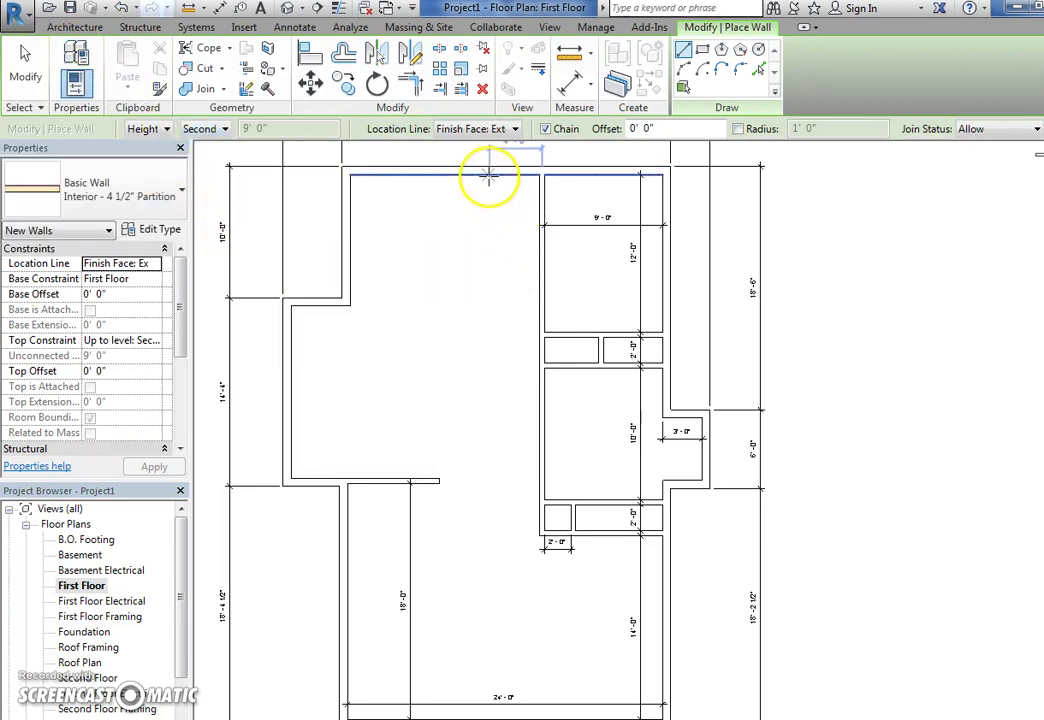
{"action": "middle_click_drag", "start_coordinate": [499, 175], "coordinate": [488, 250]}
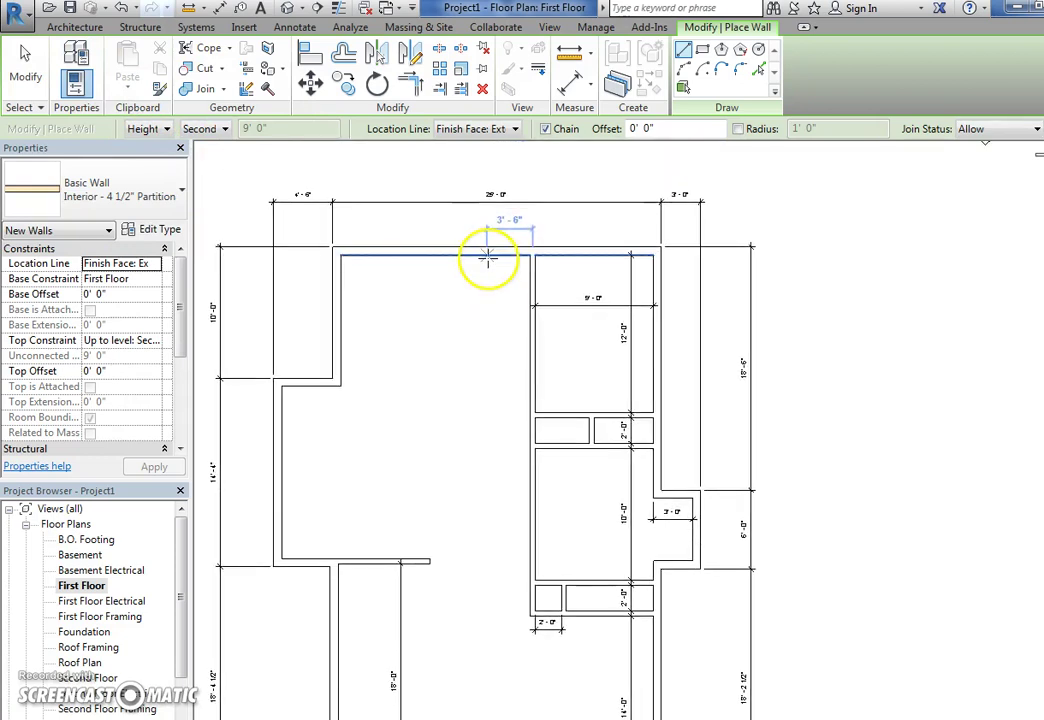
{"action": "left_click", "coordinate": [488, 258]}
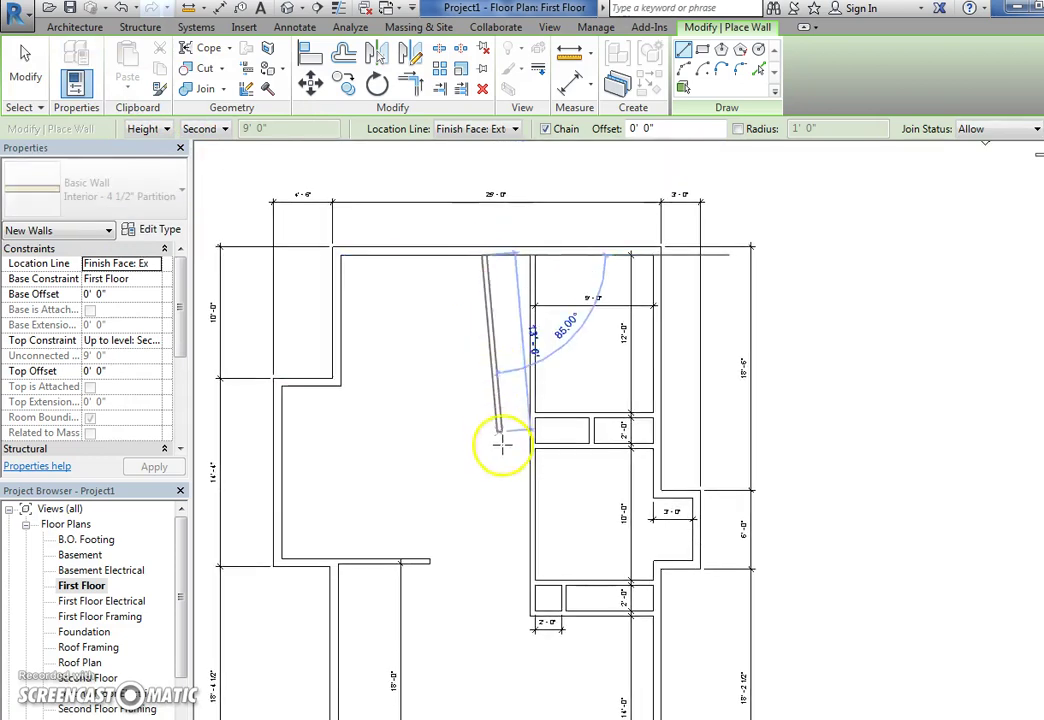
{"action": "left_click", "coordinate": [478, 572]}
{"action": "key", "text": "Escape"}
{"action": "key", "text": "Escape"}
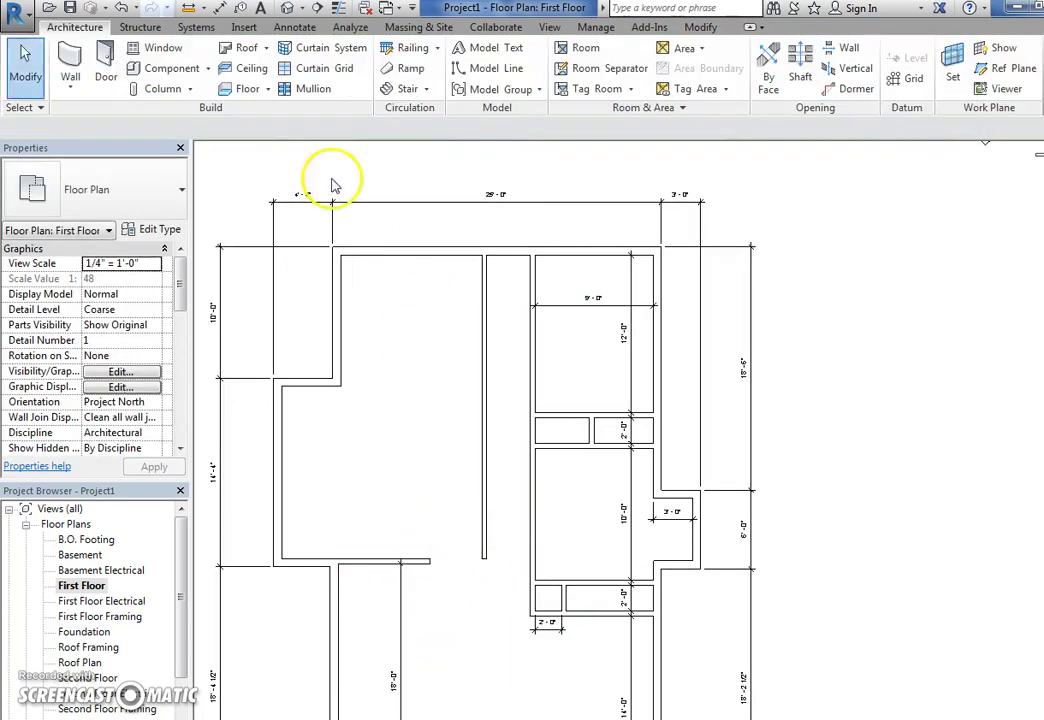
Dimension the clear width between the two parallel north-south partitions, in line with the 9' 0" room dimension.
{"action": "left_click", "coordinate": [220, 10]}
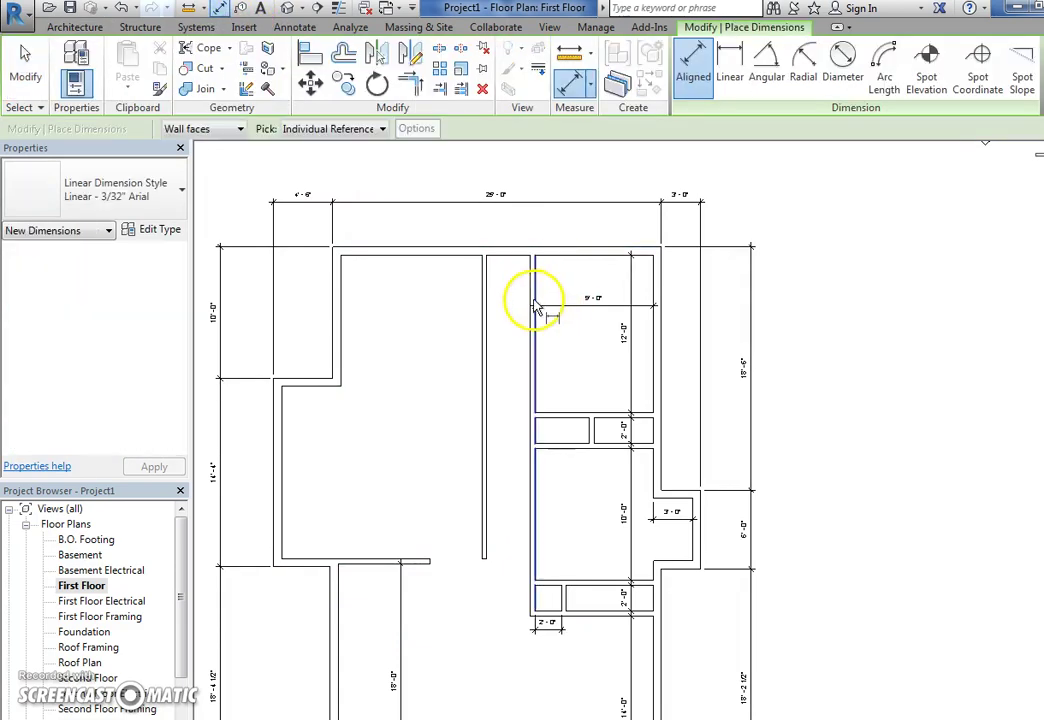
{"action": "left_click", "coordinate": [488, 296]}
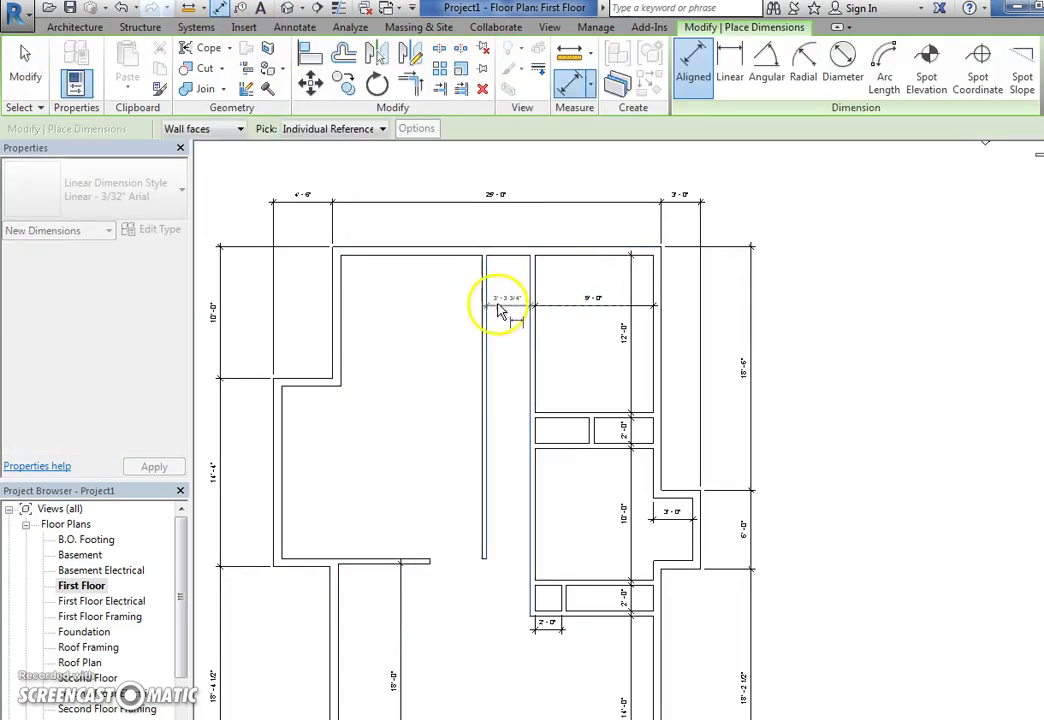
{"action": "left_click", "coordinate": [498, 304]}
{"action": "key", "text": "Escape"}
Move the new north-south partition so the clear width between the two parallel partitions is 3' 0".
{"action": "left_click", "coordinate": [487, 335]}
{"action": "left_click", "coordinate": [498, 294]}
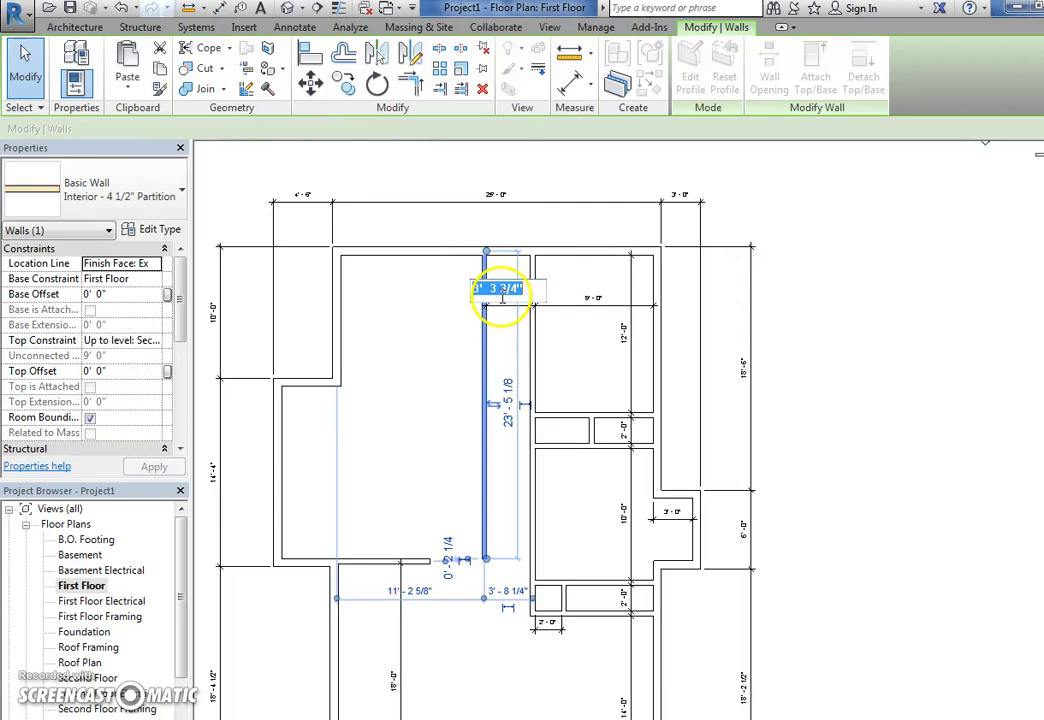
{"action": "type", "text": "3"}
{"action": "key", "text": "Return"}
{"action": "key", "text": "Escape"}
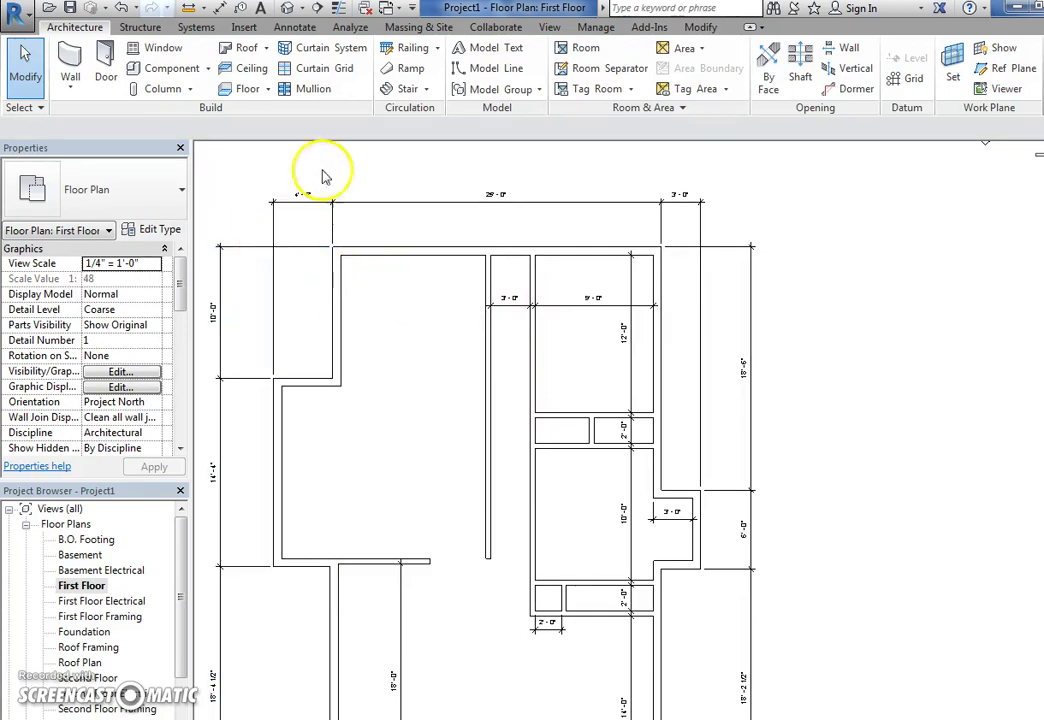
{"action": "left_click", "coordinate": [218, 9]}
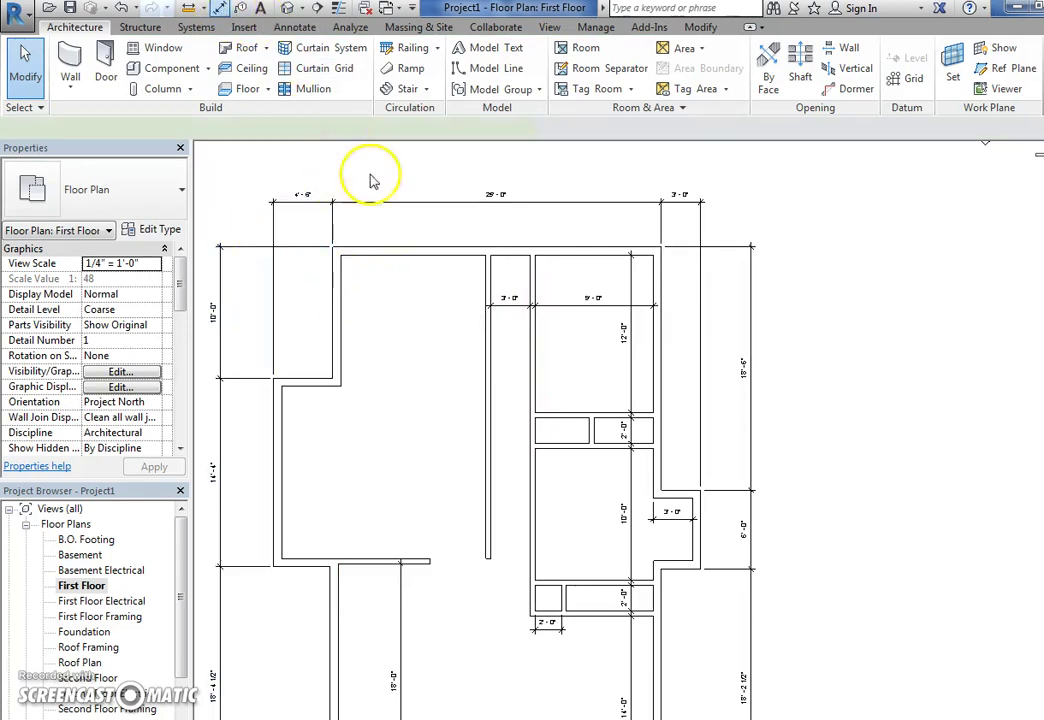
{"action": "left_click", "coordinate": [488, 298]}
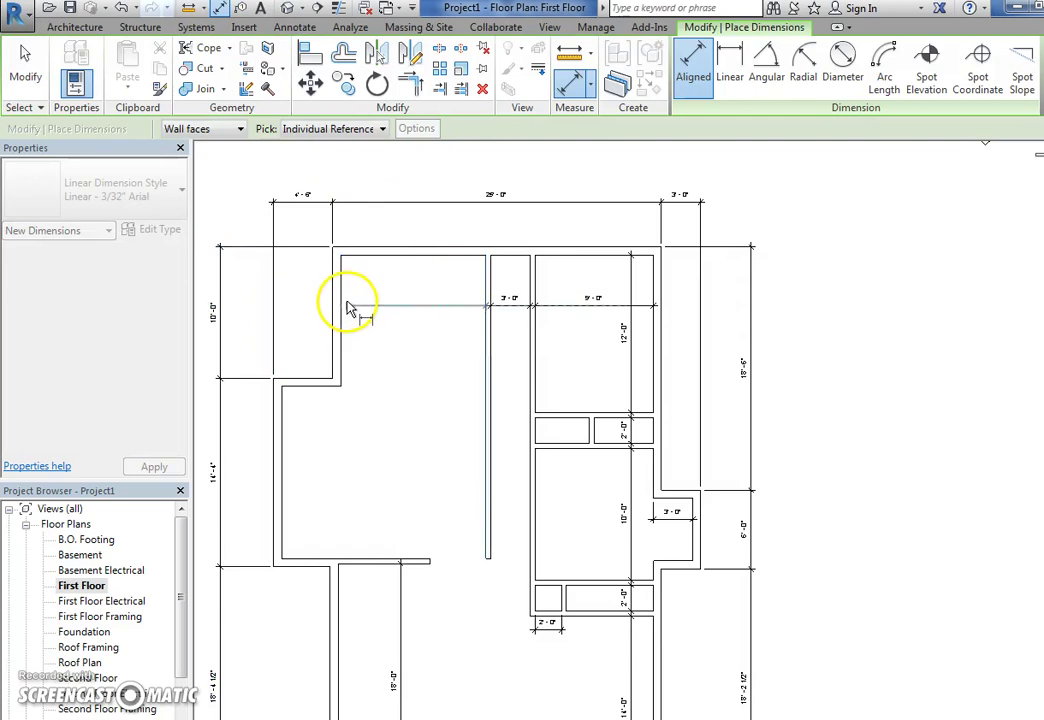
{"action": "key", "text": "Escape"}
{"action": "key", "text": "Escape"}
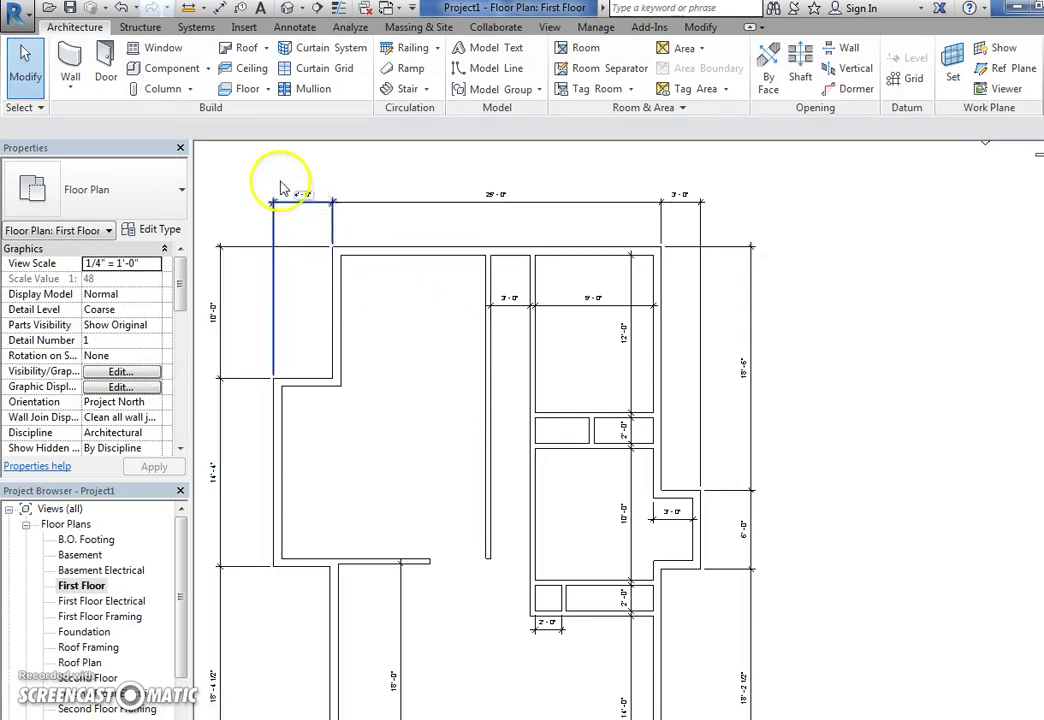
Dimension the northwest room's clear width from the new partition's west face to the inner face of the northern west exterior wall.
{"action": "left_click", "coordinate": [187, 8]}
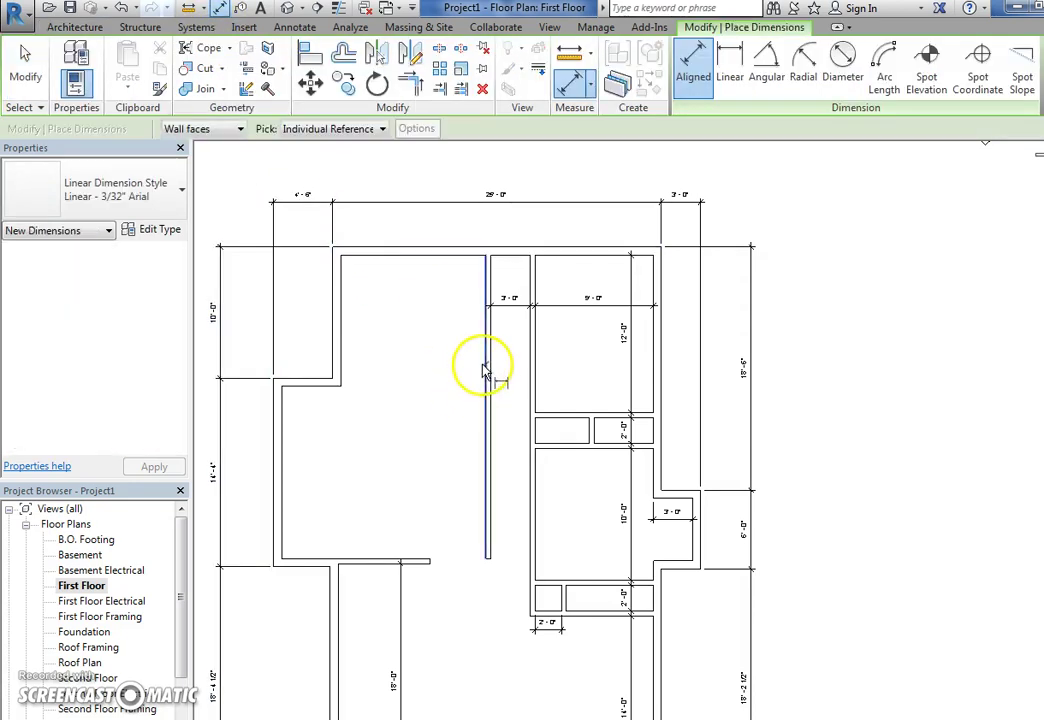
{"action": "left_click", "coordinate": [486, 368]}
{"action": "left_click", "coordinate": [340, 346]}
{"action": "left_click", "coordinate": [375, 302]}
{"action": "key", "text": "Escape"}
{"action": "key", "text": "Escape"}
{"action": "left_click", "coordinate": [341, 348]}
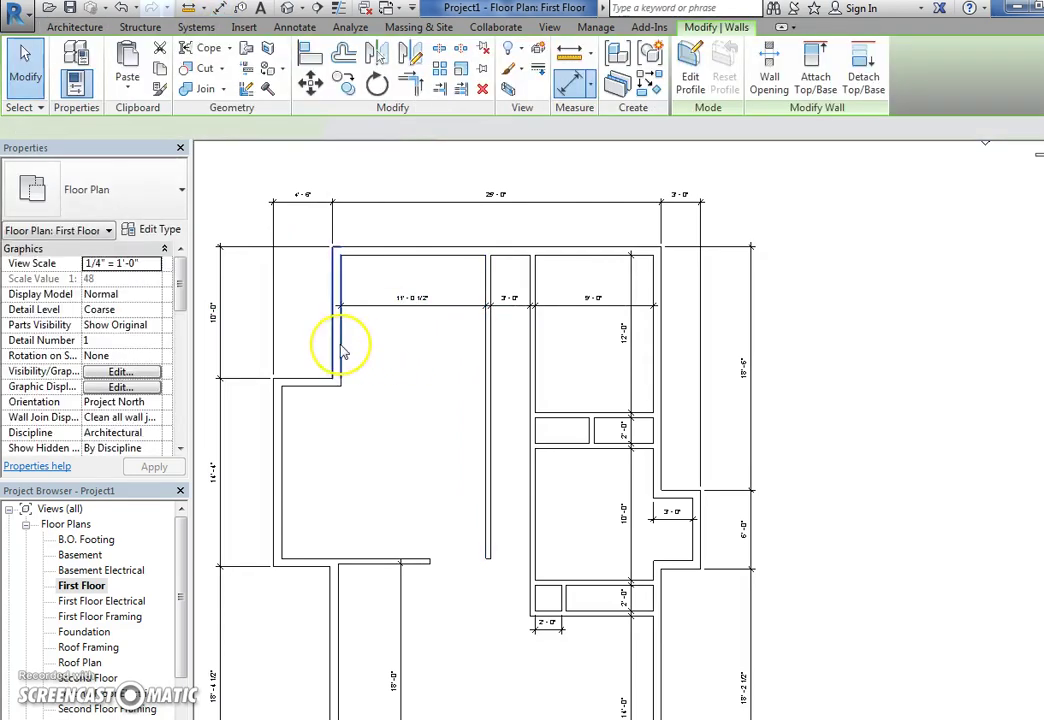
{"action": "key", "text": "Escape"}
{"action": "left_click", "coordinate": [342, 343]}
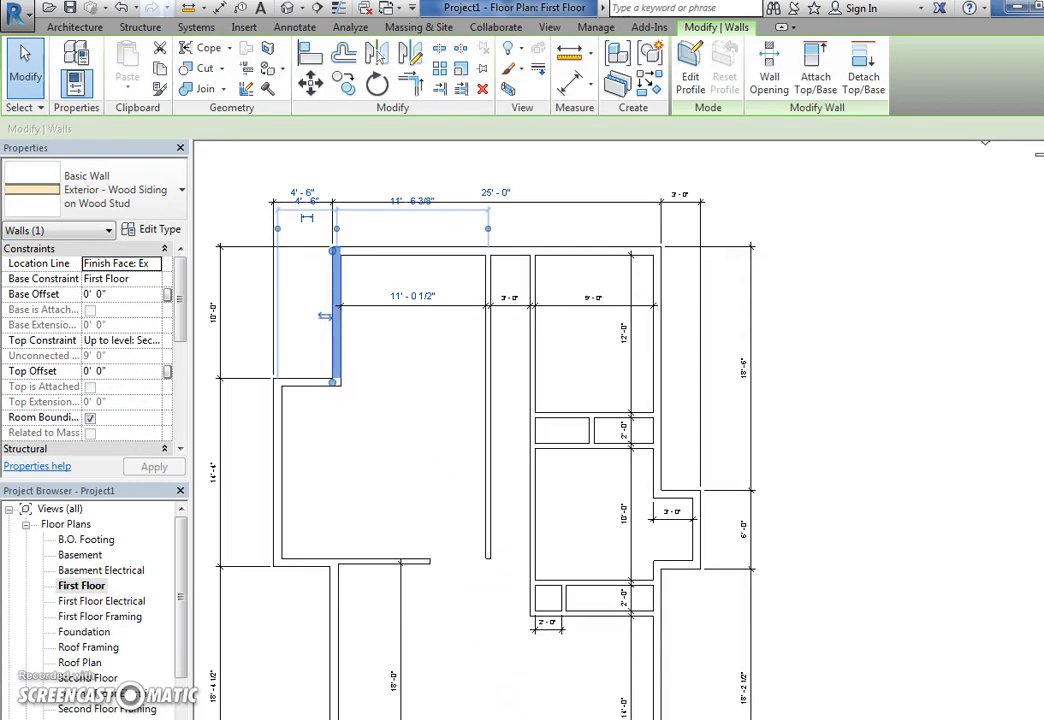
{"action": "key", "text": "Escape"}
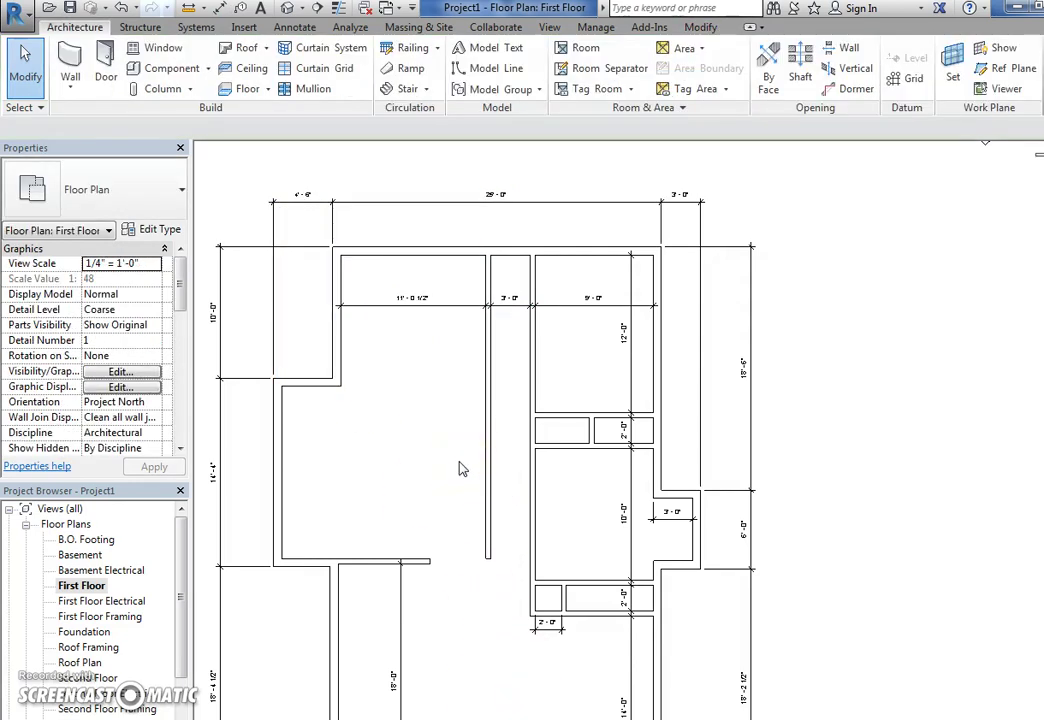
Align the southern west exterior wall's inner face with the northern west exterior wall's inner face, and lock the alignment.
{"action": "middle_click_drag", "start_coordinate": [461, 469], "coordinate": [489, 433]}
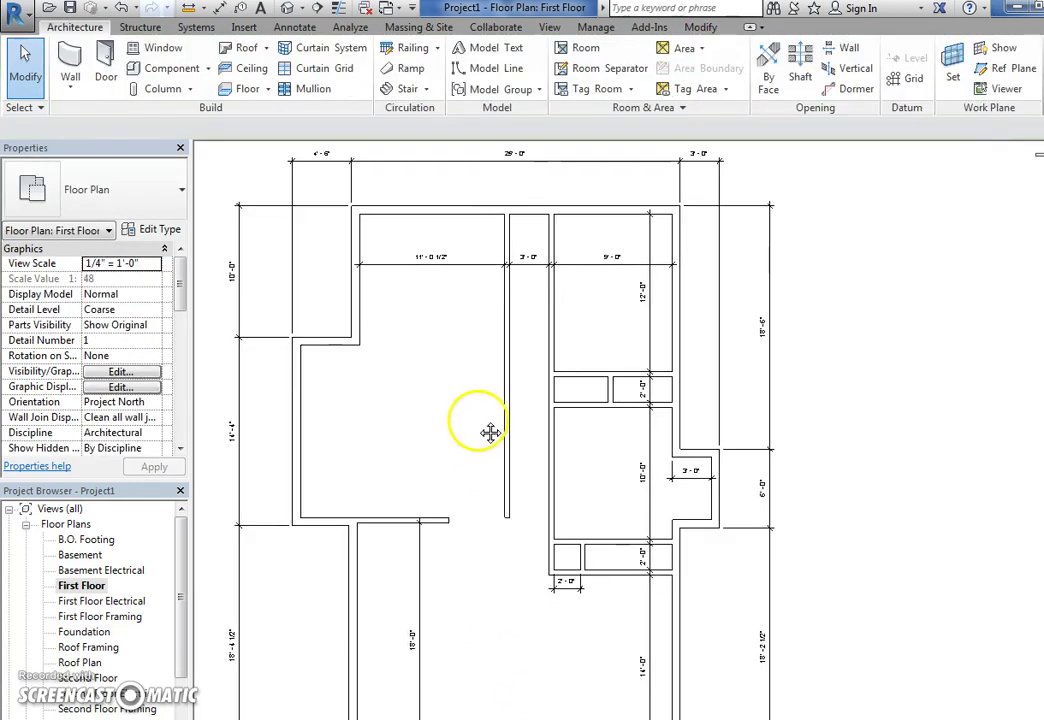
{"action": "left_click", "coordinate": [700, 27]}
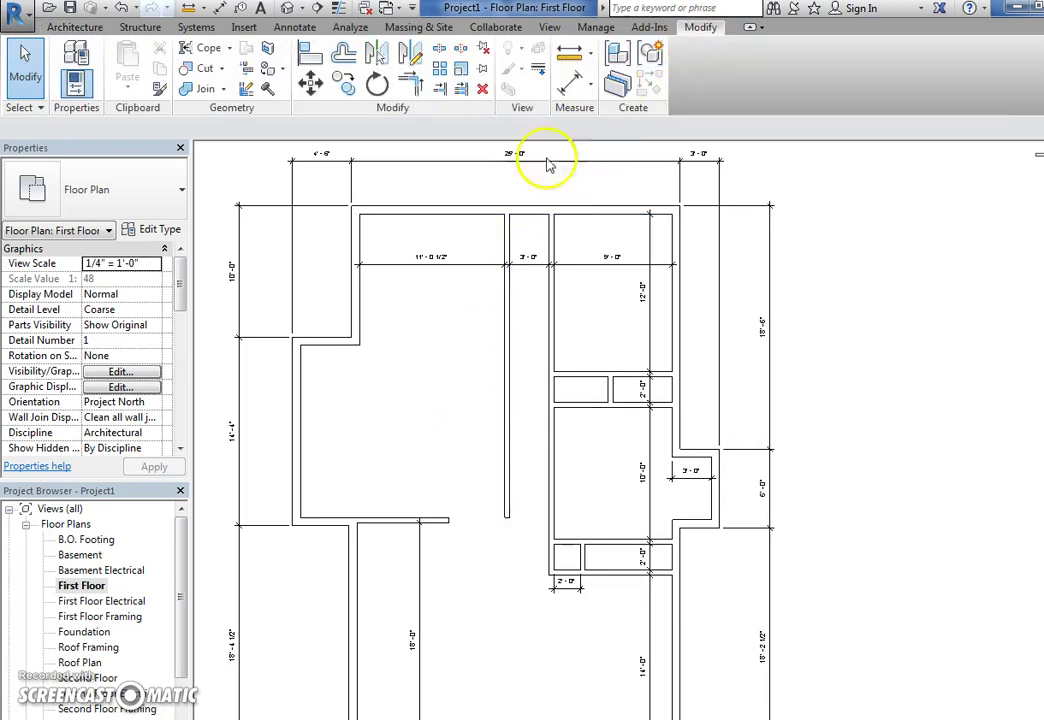
{"action": "left_click", "coordinate": [310, 52]}
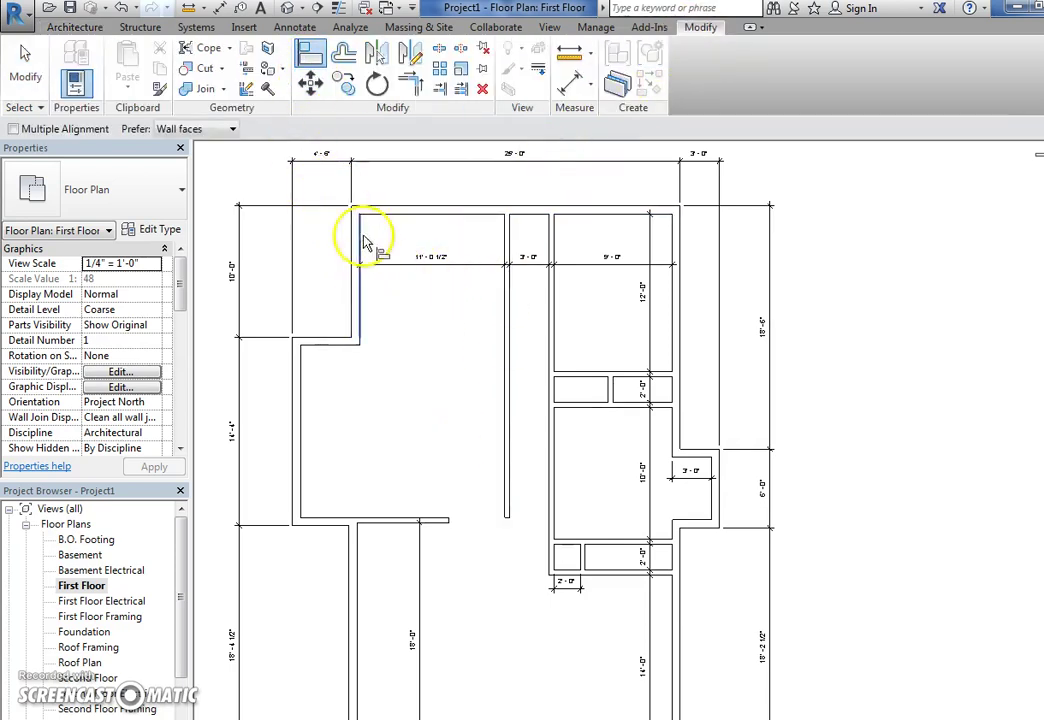
{"action": "left_click", "coordinate": [361, 280]}
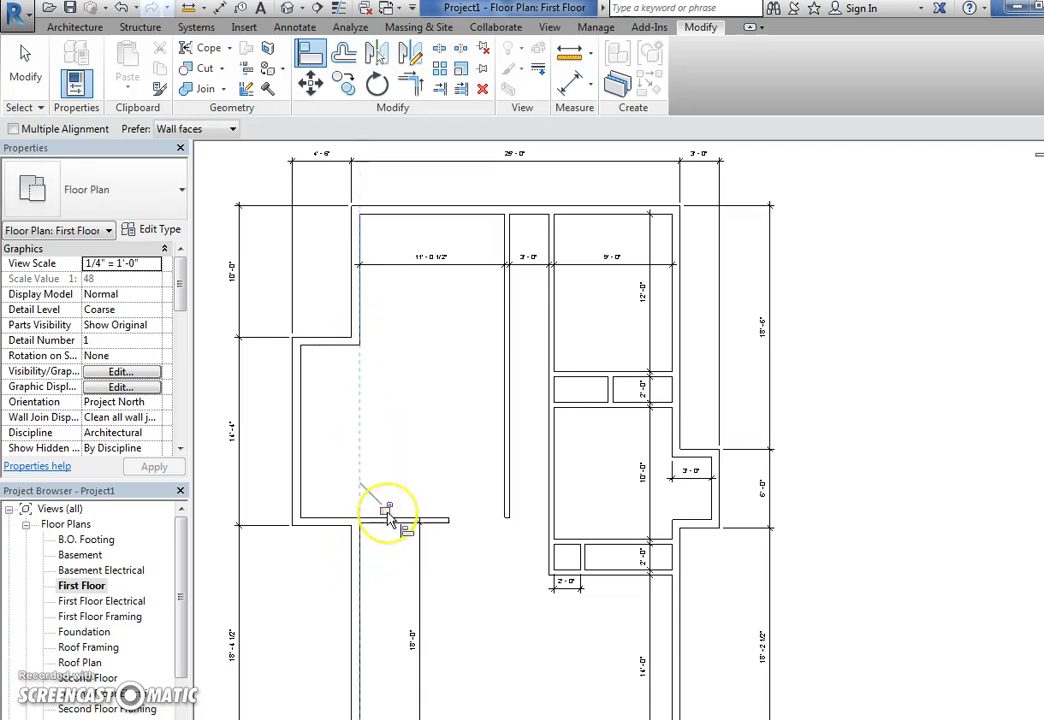
{"action": "key", "text": "Escape"}
{"action": "key", "text": "Escape"}
Move the northern west exterior wall so the northwest room's clear width is 12' 0".
{"action": "left_click", "coordinate": [355, 300]}
{"action": "left_click", "coordinate": [425, 250]}
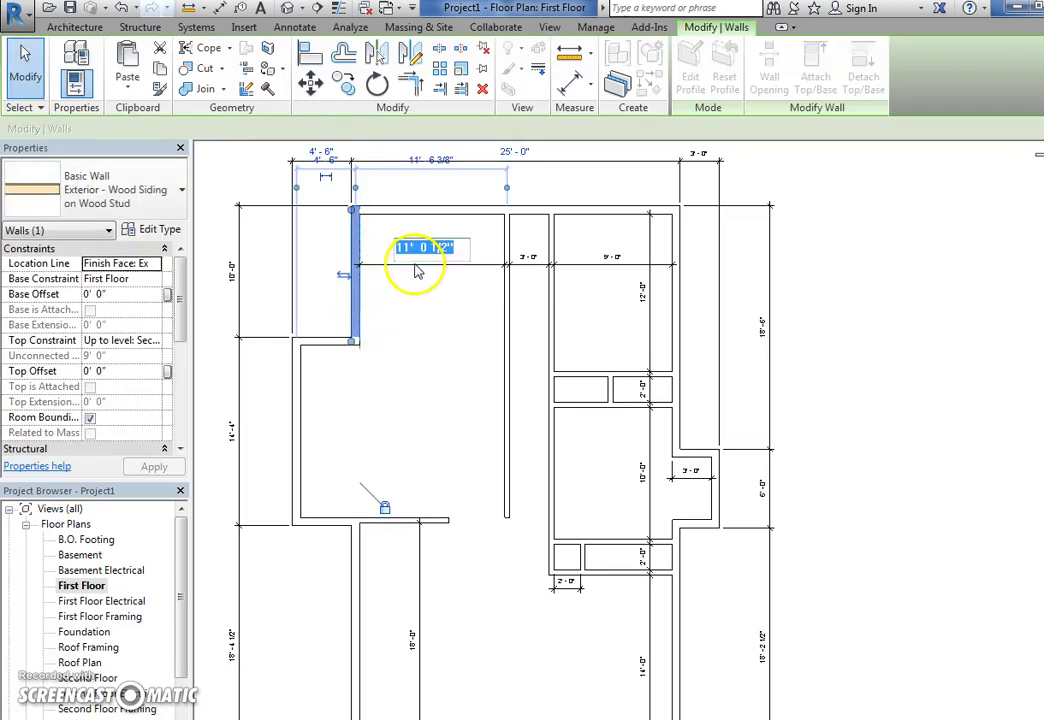
{"action": "type", "text": "12"}
{"action": "key", "text": "Return"}
{"action": "left_click", "coordinate": [418, 270]}
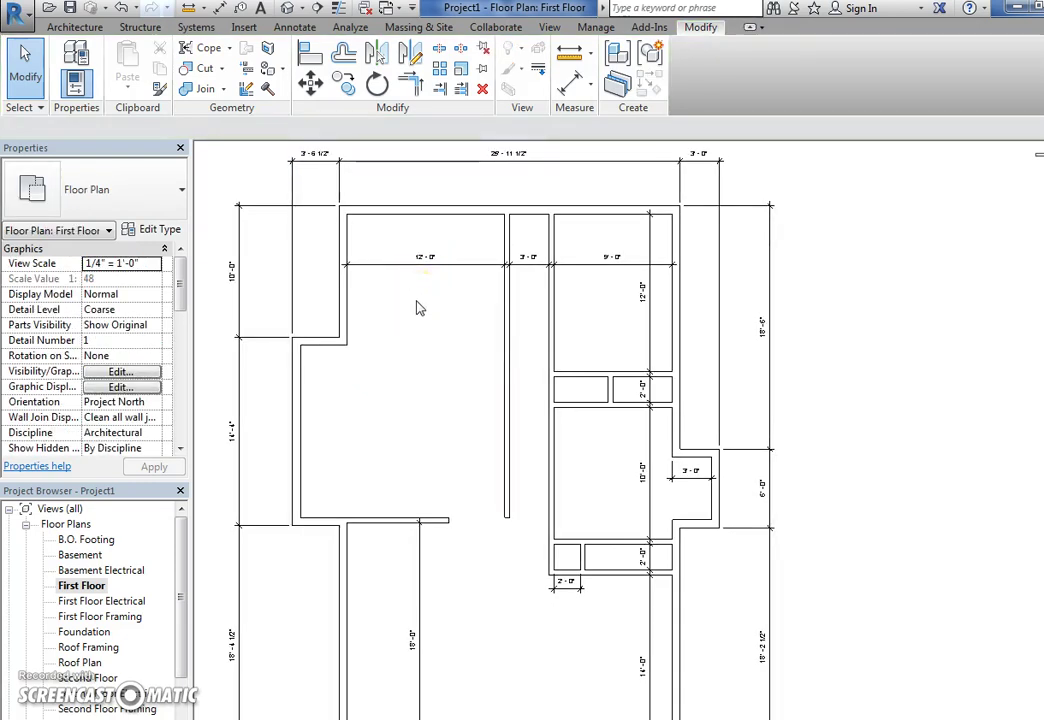
{"action": "middle_click_drag", "start_coordinate": [417, 362], "coordinate": [449, 330]}
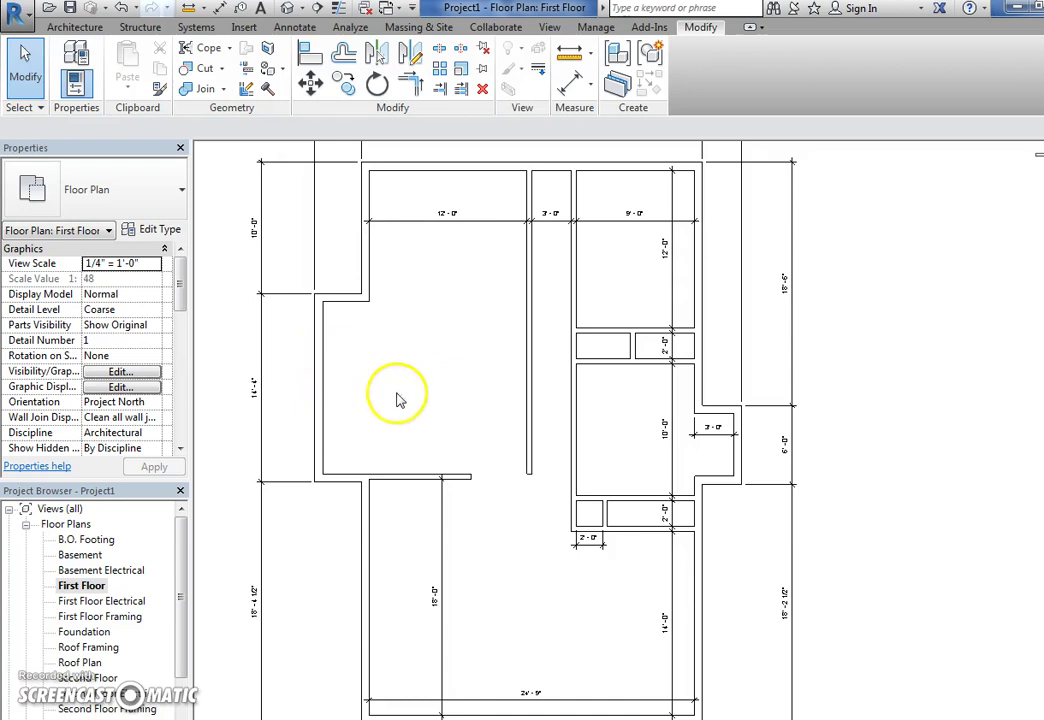
{"action": "scroll", "coordinate": [401, 399], "scroll_direction": "down", "scroll_amount": 1}
{"action": "middle_click_drag", "start_coordinate": [401, 429], "coordinate": [410, 435]}
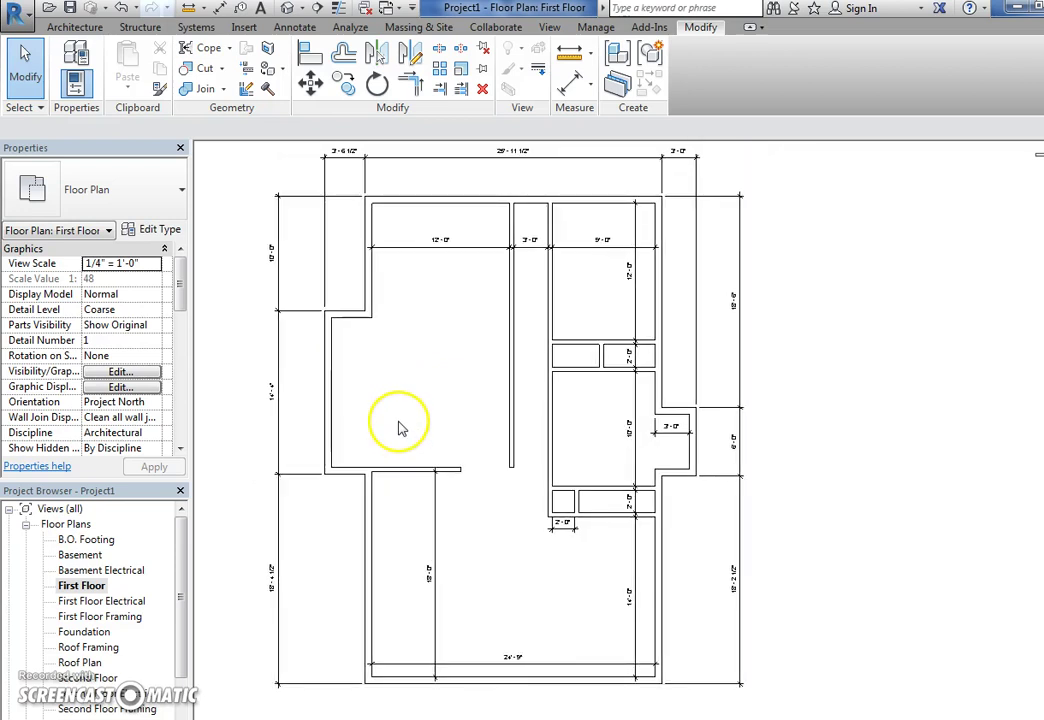